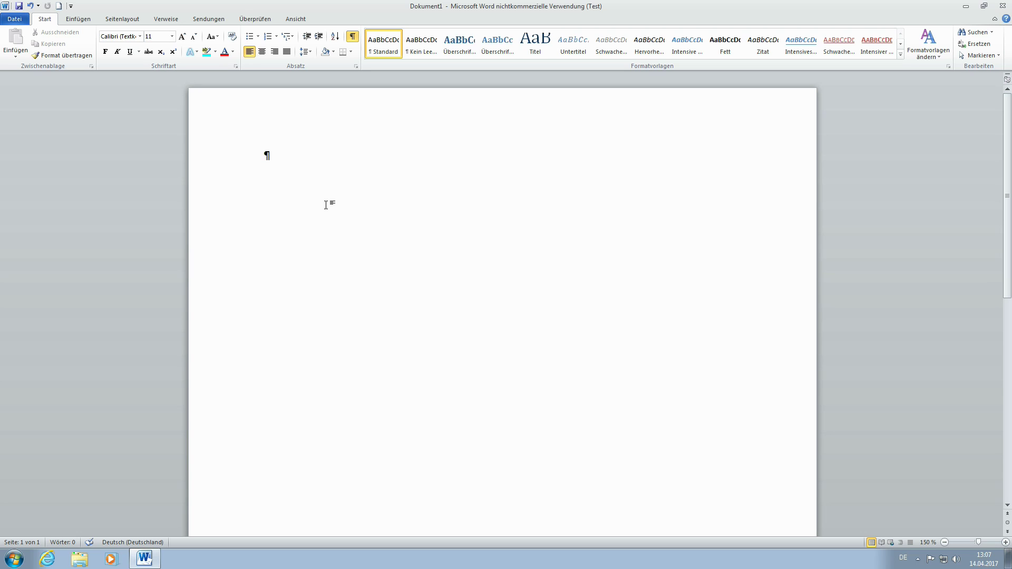
- Type 'Ganz normaler Text' and 'Und das ganze hier nochmal' as two separate paragraphs
{"action": "type", "text": "Te"}
{"action": "key", "text": "BackSpace"}
{"action": "key", "text": "BackSpace"}
{"action": "type", "text": "Ganz normla"}
{"action": "key", "text": "BackSpace"}
{"action": "key", "text": "BackSpace"}
{"action": "type", "text": "ale"}
{"action": "key", "text": "BackSpace"}
{"action": "type", "text": "r Te"}
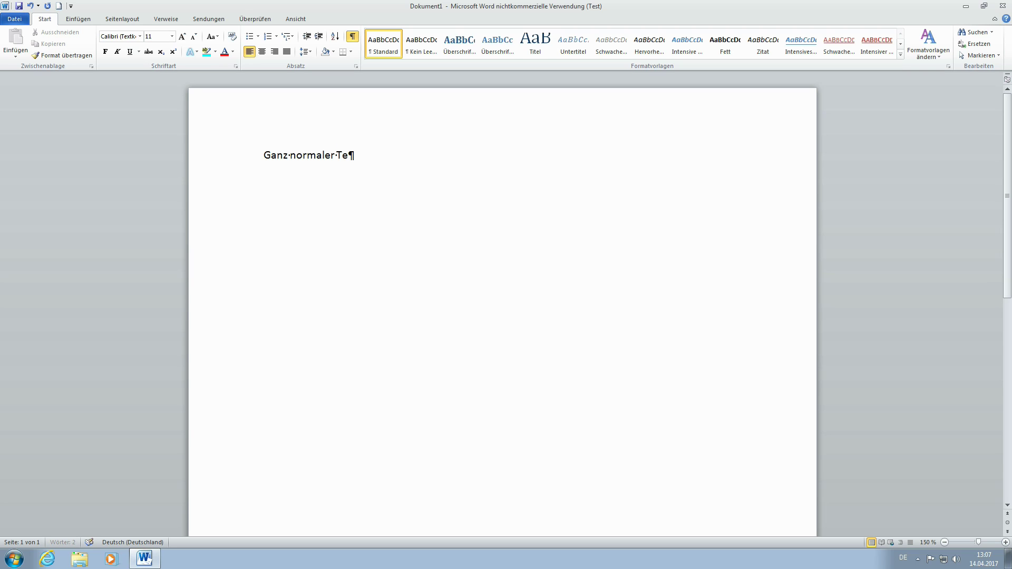
{"action": "type", "text": "xt"}
{"action": "key", "text": "Return"}
{"action": "type", "text": "Und das ganz"}
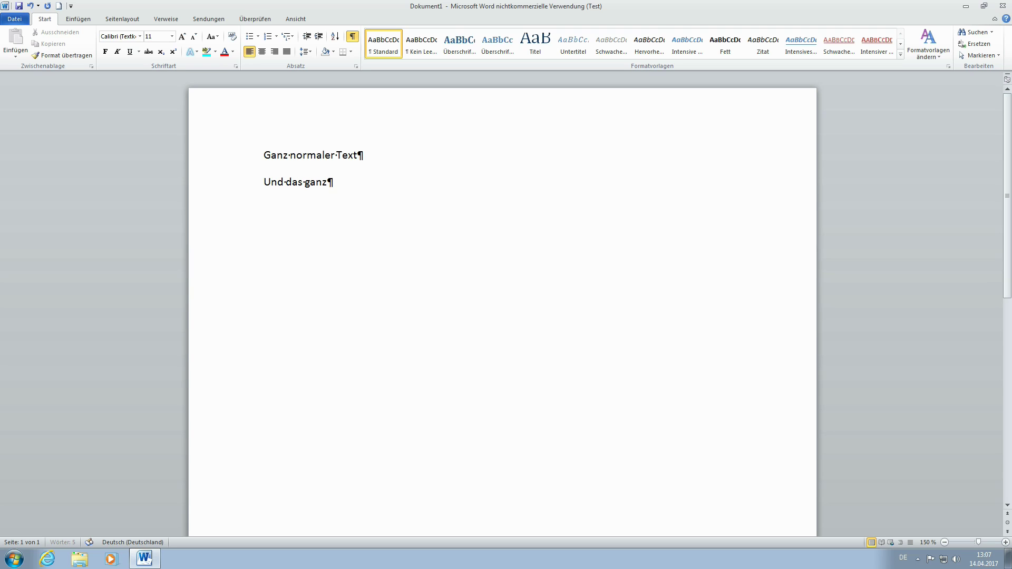
{"action": "type", "text": "e hier nochmal"}
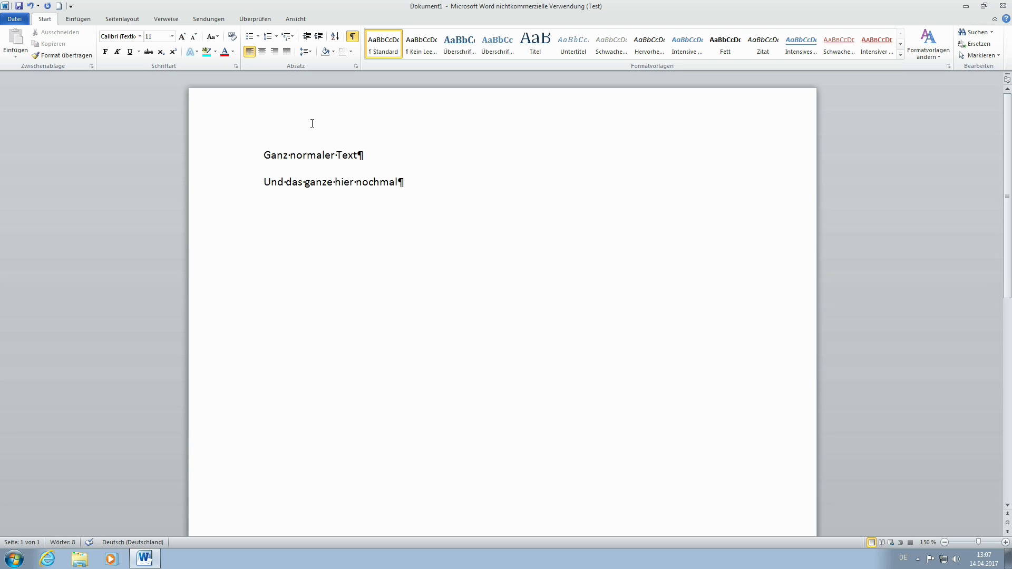
- Insert the Wüste.jpg photo from the sample pictures before 'Ganz normaler Text'
{"action": "left_click", "coordinate": [261, 120]}
{"action": "scroll", "coordinate": [349, 173], "scroll_direction": "down", "scroll_amount": 5}
{"action": "scroll", "coordinate": [352, 366], "scroll_direction": "down", "scroll_amount": 5}
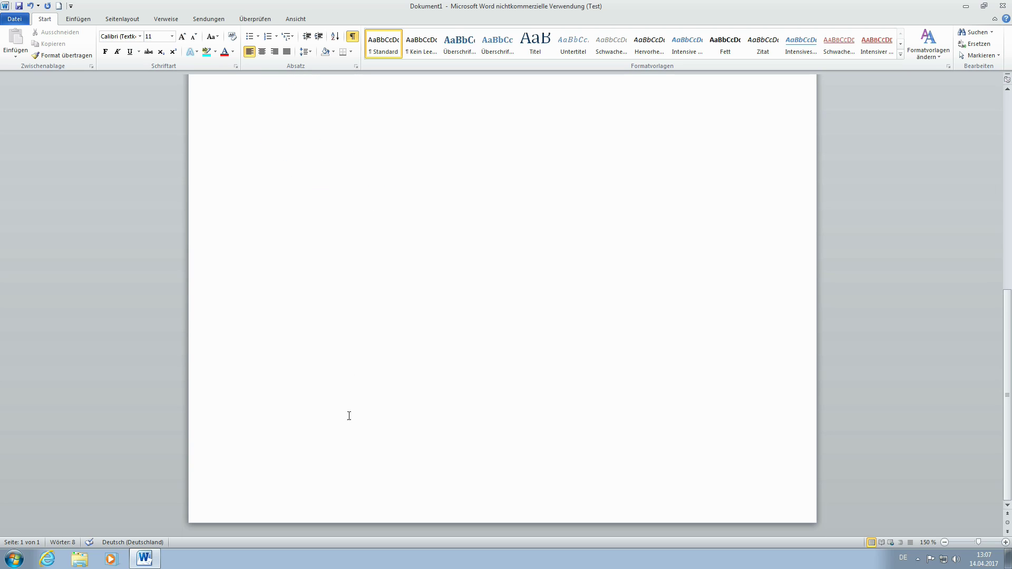
{"action": "scroll", "coordinate": [351, 418], "scroll_direction": "up", "scroll_amount": 1}
{"action": "scroll", "coordinate": [350, 415], "scroll_direction": "up", "scroll_amount": 9}
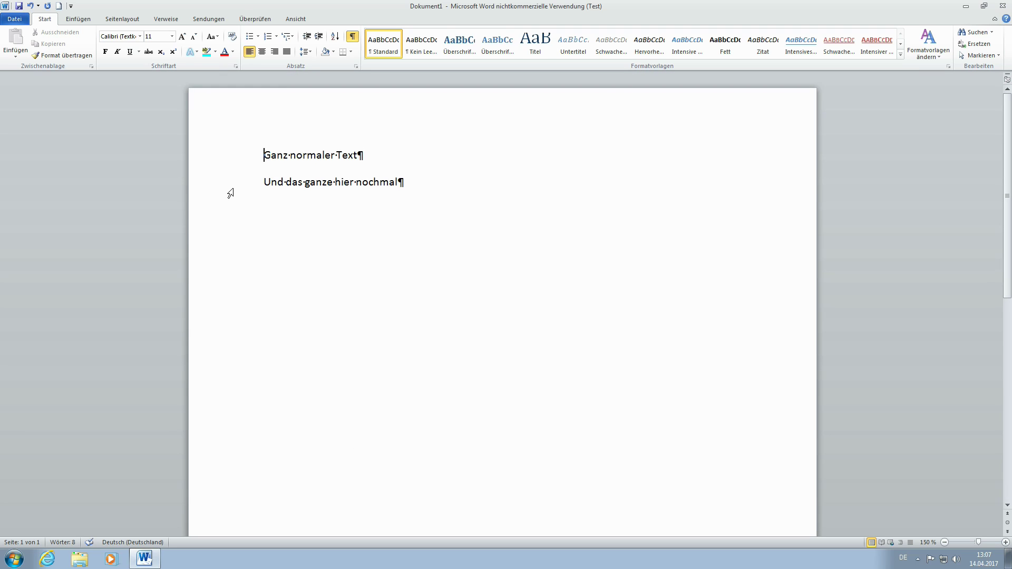
{"action": "left_click", "coordinate": [75, 16]}
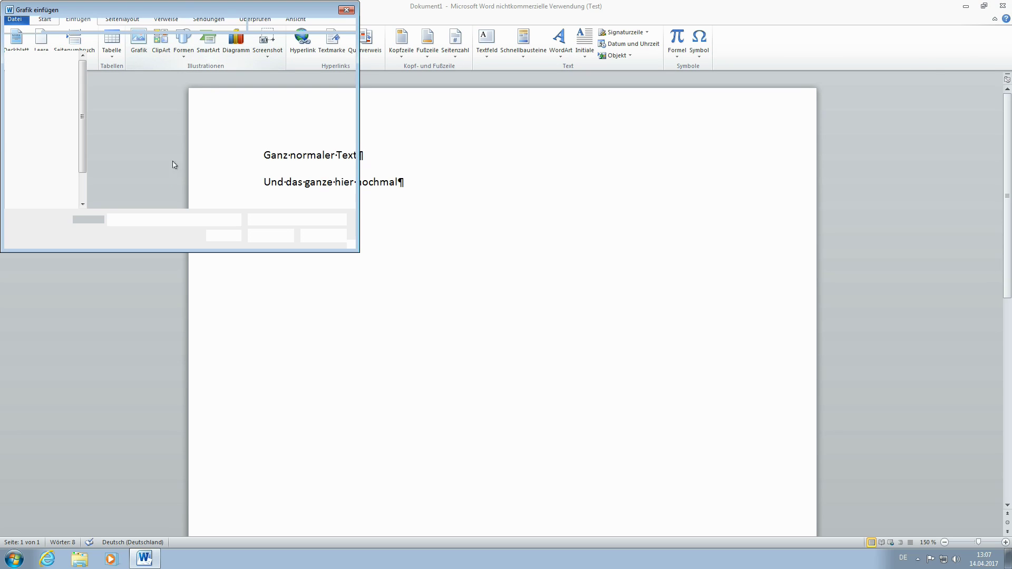
{"action": "double_click", "coordinate": [125, 126]}
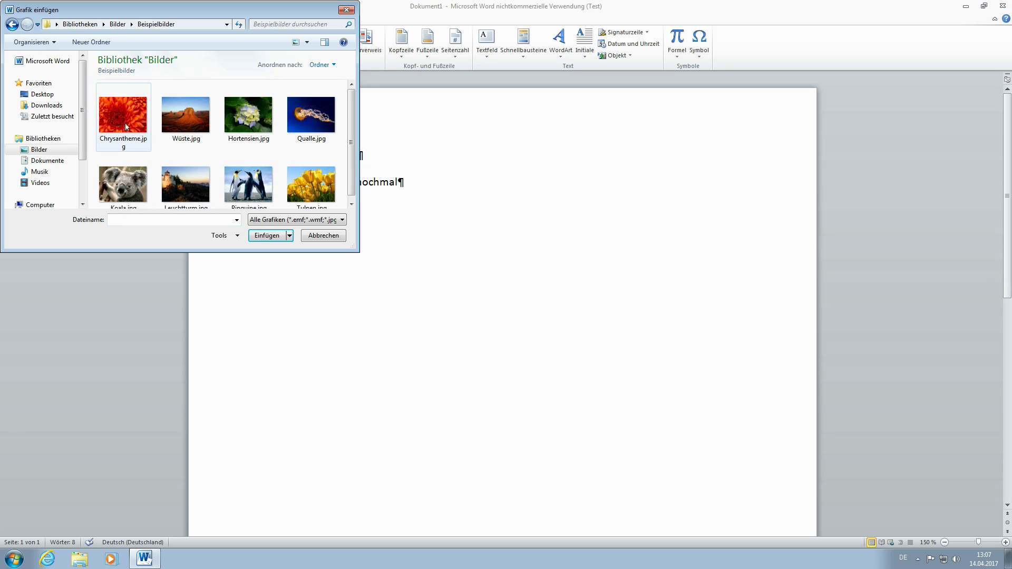
{"action": "left_click", "coordinate": [192, 121]}
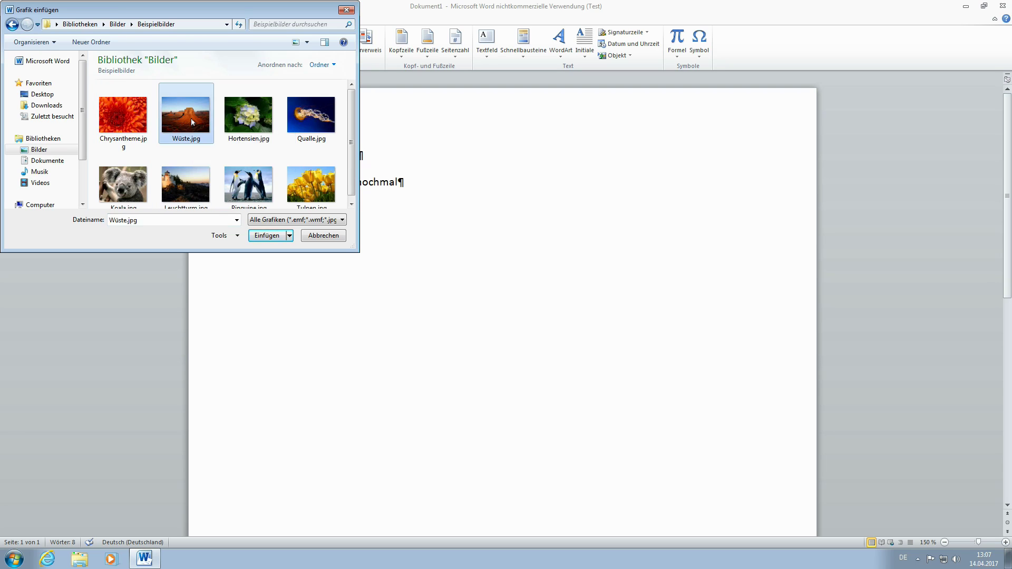
{"action": "double_click", "coordinate": [192, 122]}
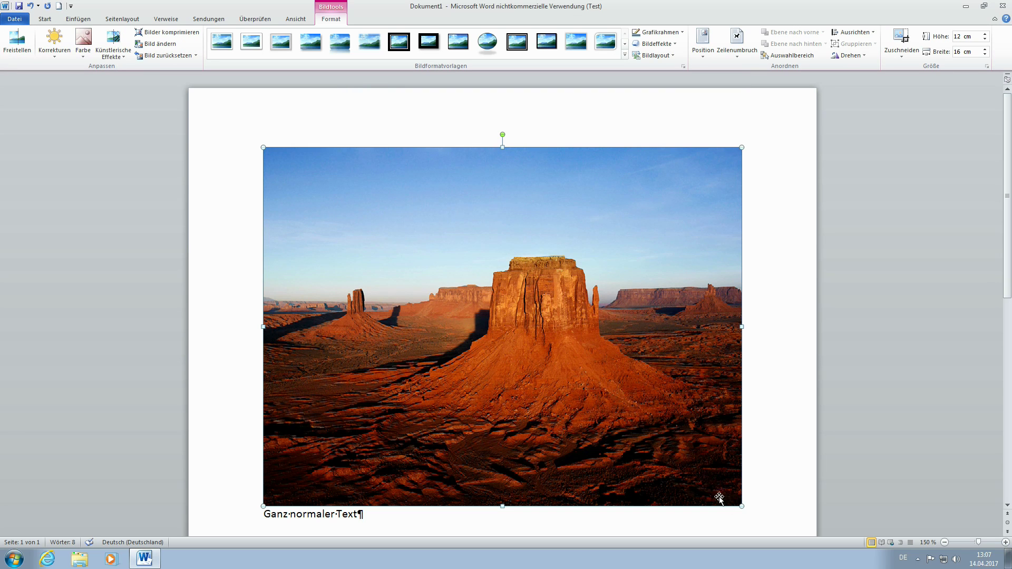
- Shrink the desert photo to a small size and add an empty paragraph after the text
{"action": "left_click_drag", "start_coordinate": [741, 505], "coordinate": [407, 255]}
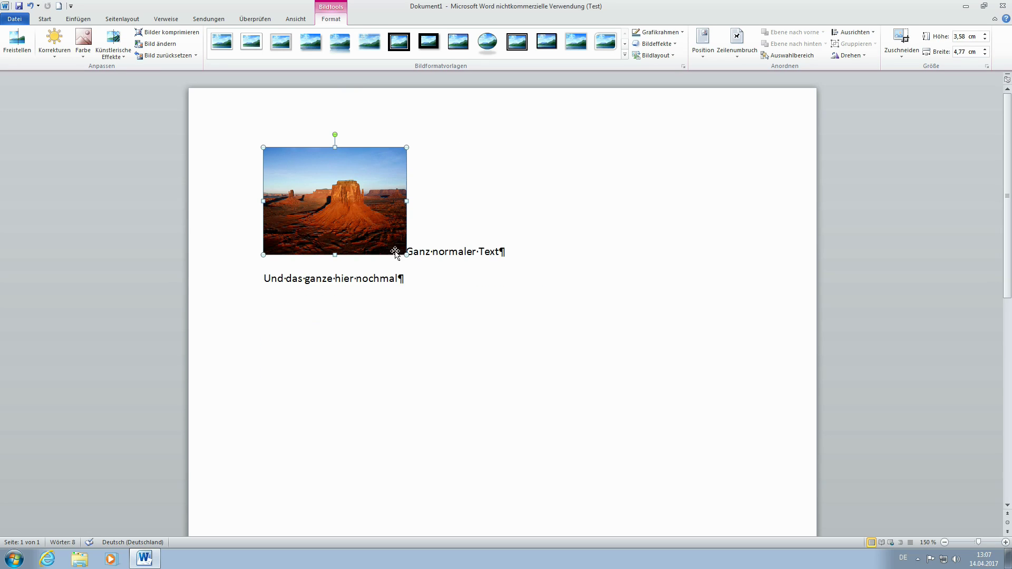
{"action": "left_click", "coordinate": [641, 361]}
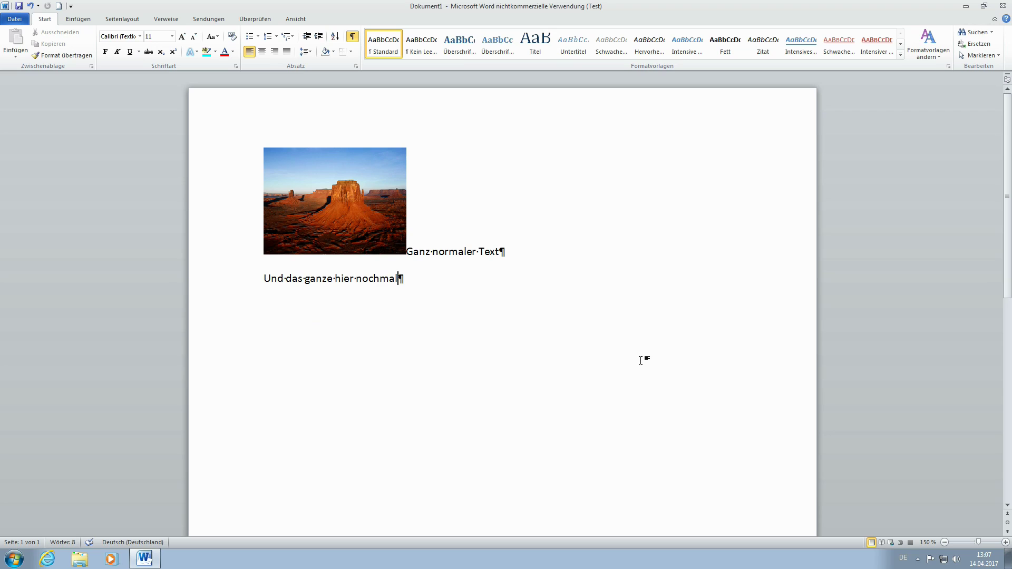
{"action": "key", "text": "Return"}
- Insert a page break with Ctrl+Enter, then delete it and the empty second page
{"action": "key", "text": "ctrl+Return"}
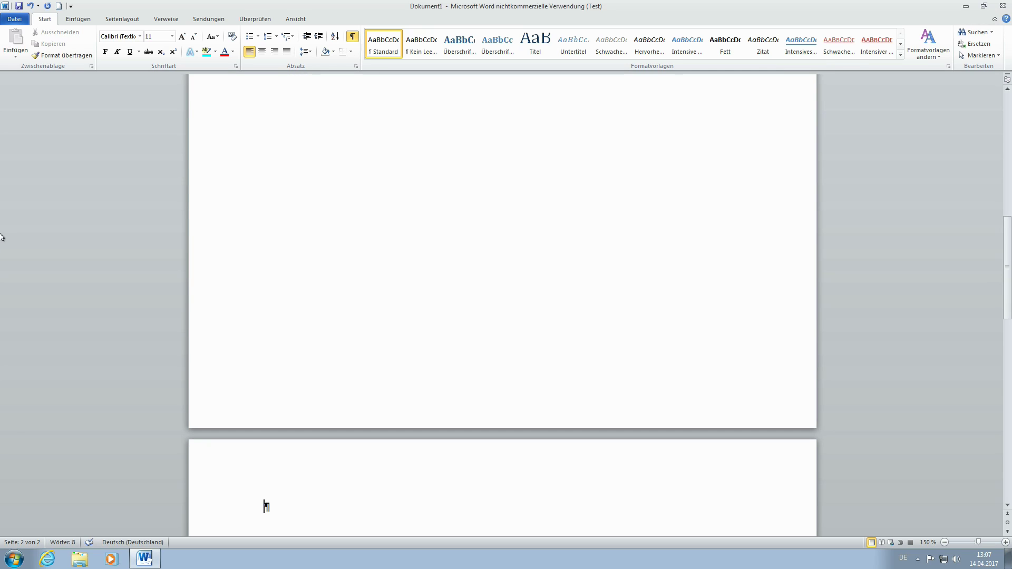
{"action": "scroll", "coordinate": [237, 210], "scroll_direction": "up", "scroll_amount": 5}
{"action": "scroll", "coordinate": [325, 107], "scroll_direction": "up", "scroll_amount": 5}
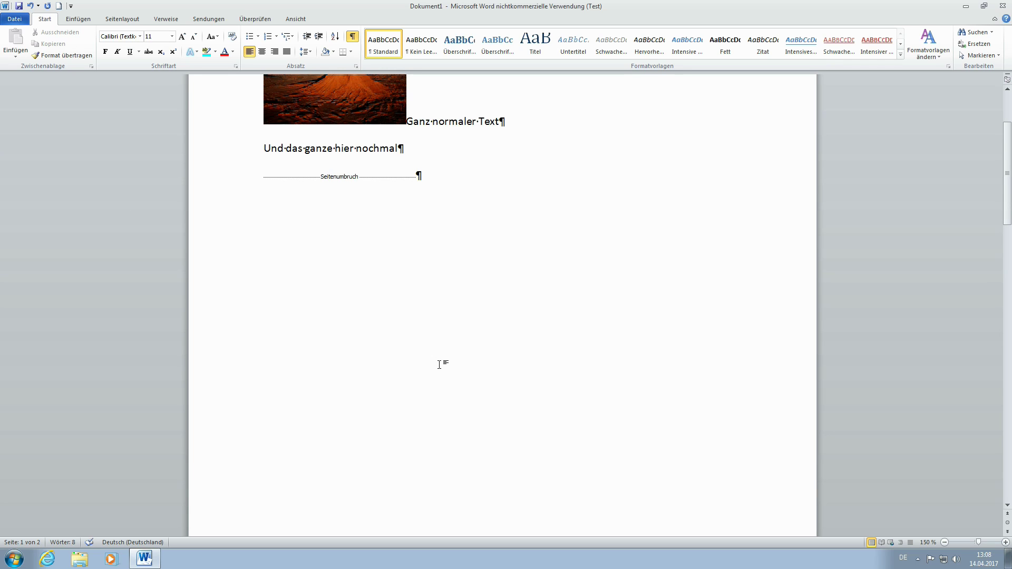
{"action": "scroll", "coordinate": [441, 363], "scroll_direction": "down", "scroll_amount": 5}
{"action": "scroll", "coordinate": [440, 365], "scroll_direction": "down", "scroll_amount": 5}
{"action": "scroll", "coordinate": [439, 365], "scroll_direction": "down", "scroll_amount": 3}
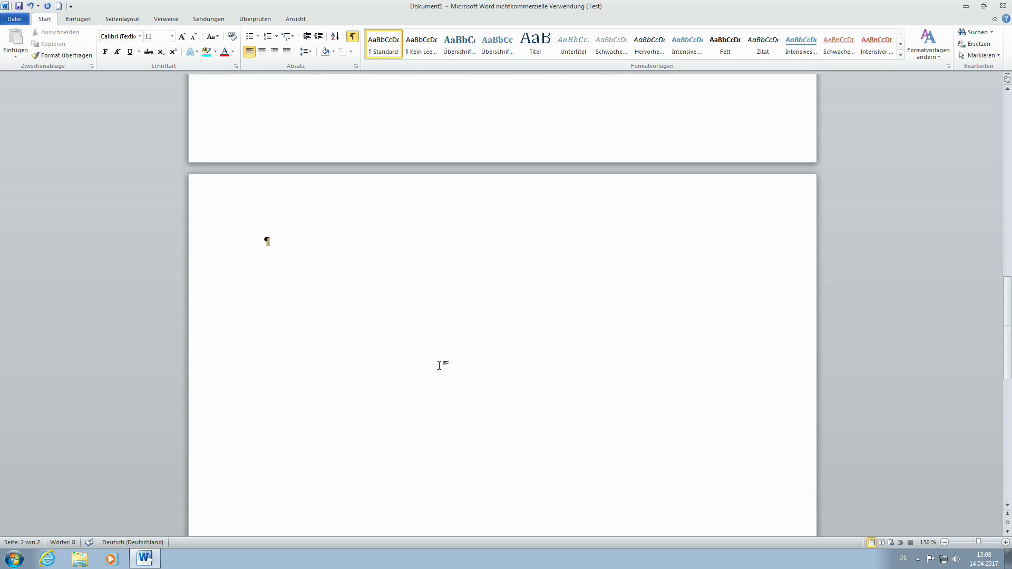
{"action": "left_click", "coordinate": [263, 241]}
{"action": "key", "text": "BackSpace"}
{"action": "key", "text": "BackSpace"}
{"action": "key", "text": "BackSpace"}
{"action": "key", "text": "BackSpace"}
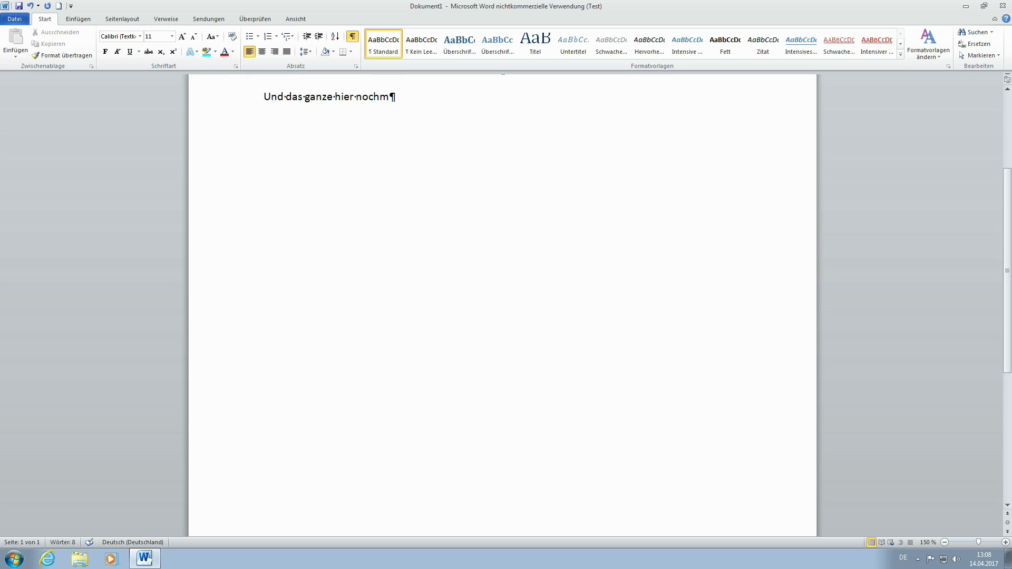
{"action": "type", "text": "al"}
- Delete the desert photo in front of 'Ganz normaler Text'
{"action": "scroll", "coordinate": [474, 387], "scroll_direction": "up", "scroll_amount": 5}
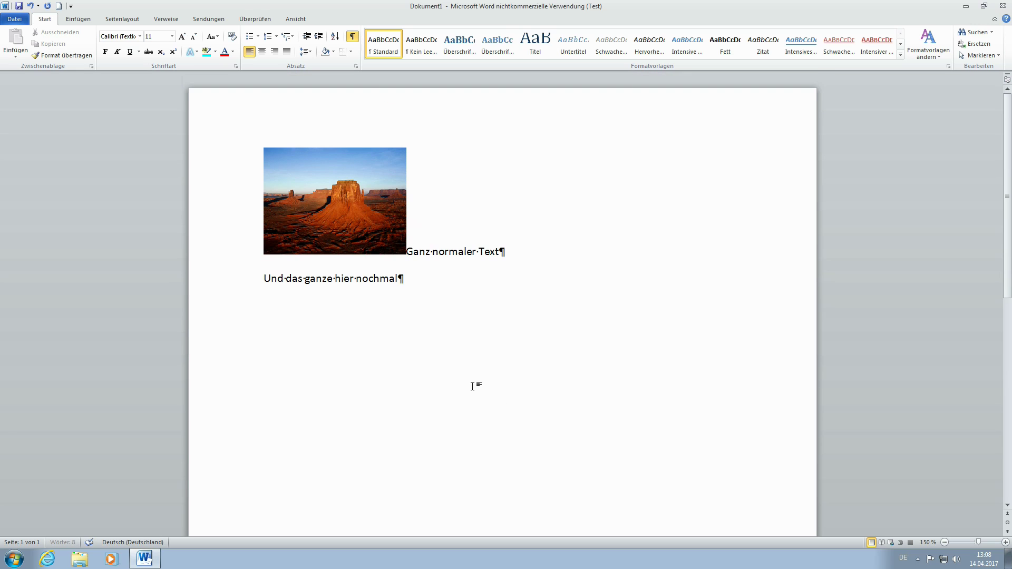
{"action": "left_click", "coordinate": [408, 252]}
{"action": "key", "text": "BackSpace"}
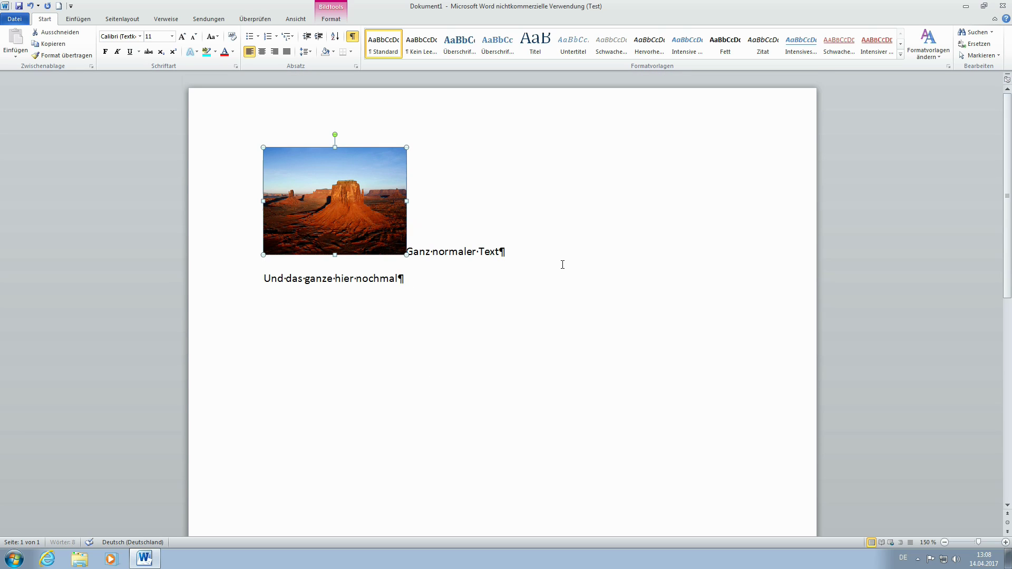
{"action": "key", "text": "BackSpace"}
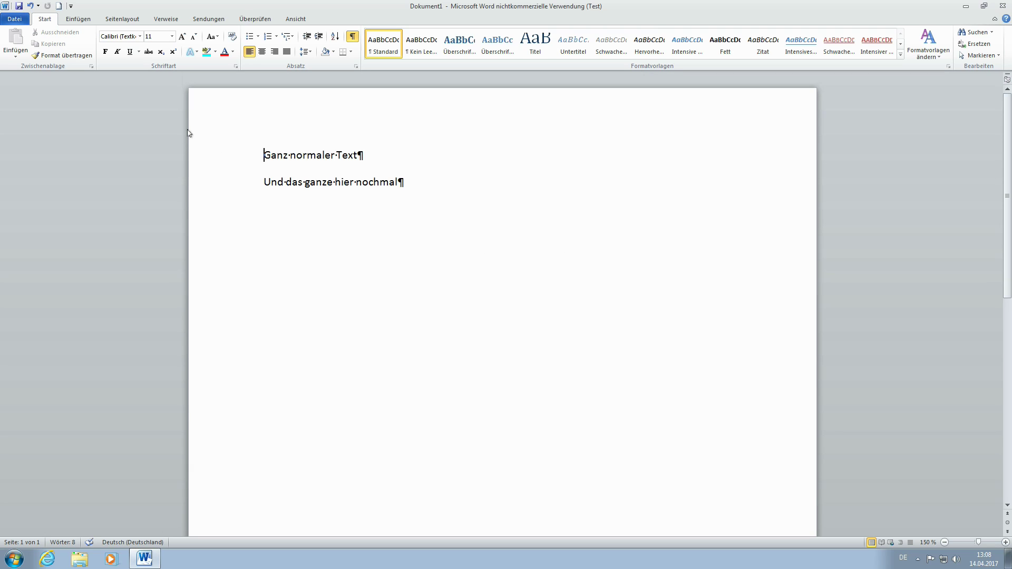
- Insert the Alphabet header design from the Kopfzeile gallery on the Einfügen tab
{"action": "left_click", "coordinate": [74, 19]}
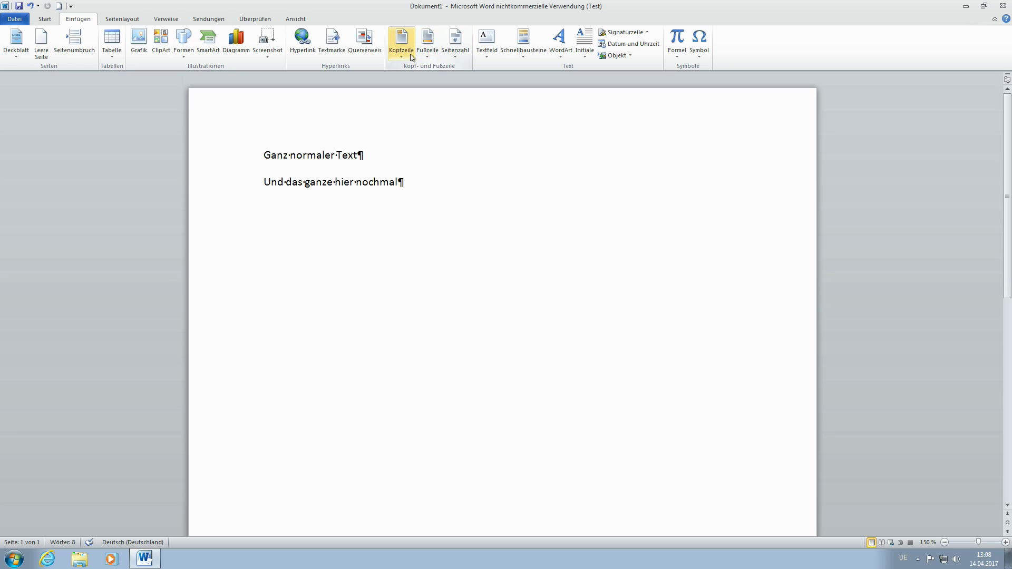
{"action": "left_click", "coordinate": [407, 59]}
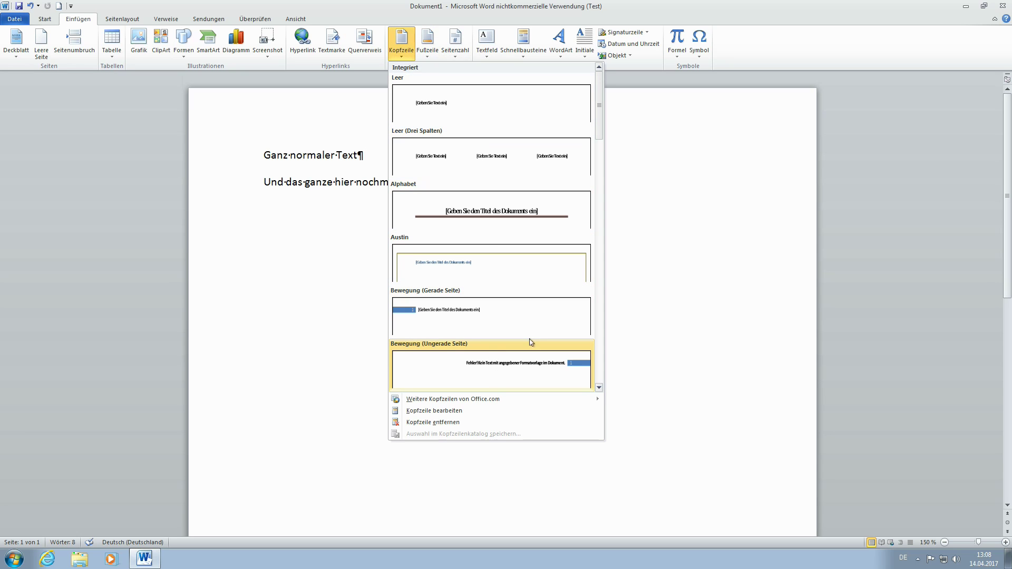
{"action": "mouse_move", "coordinate": [600, 89]}
{"action": "left_mouse_down"}
{"action": "mouse_move", "coordinate": [606, 128]}
{"action": "mouse_move", "coordinate": [602, 71]}
{"action": "left_mouse_up"}
{"action": "left_click", "coordinate": [428, 41]}
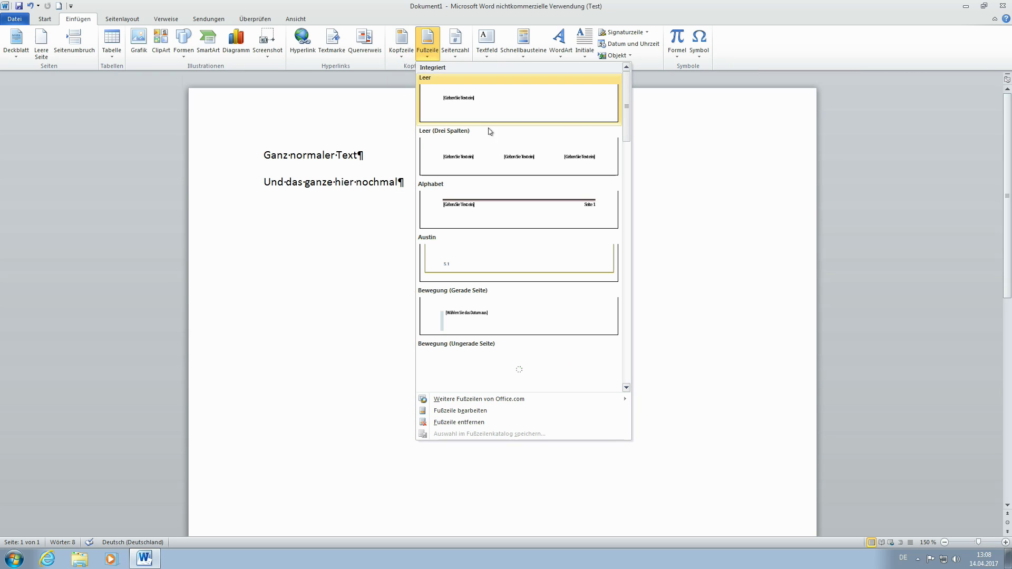
{"action": "left_click", "coordinate": [401, 42]}
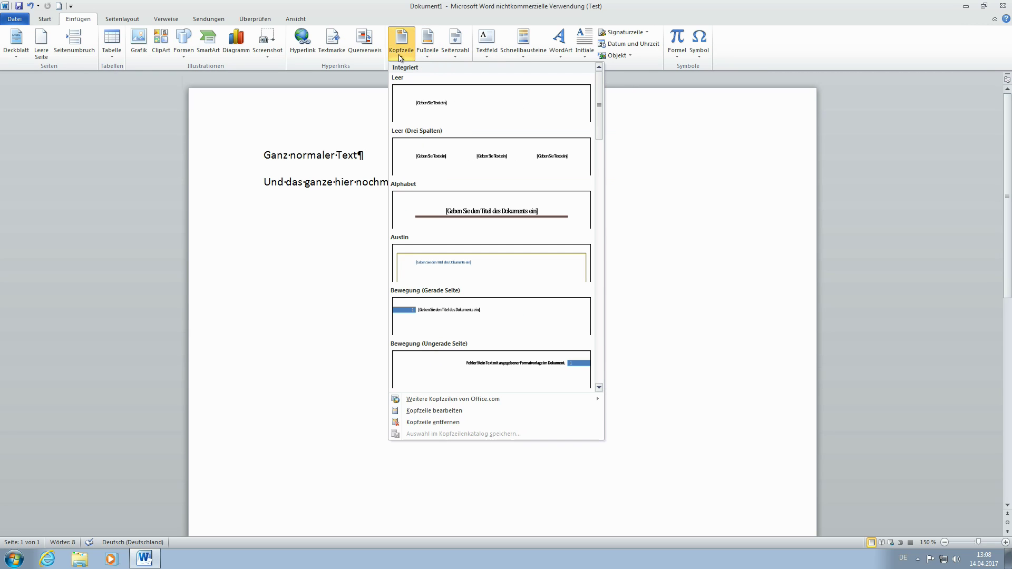
{"action": "left_click", "coordinate": [484, 222]}
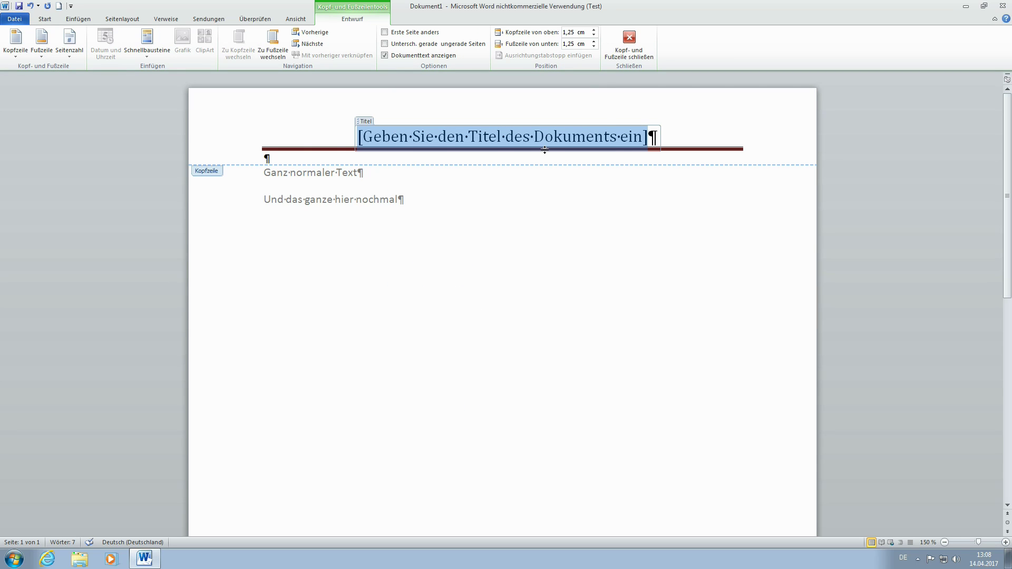
- Enter 'Tutorial Kopfzeile' as the header title and close header editing
{"action": "type", "text": "Tu"}
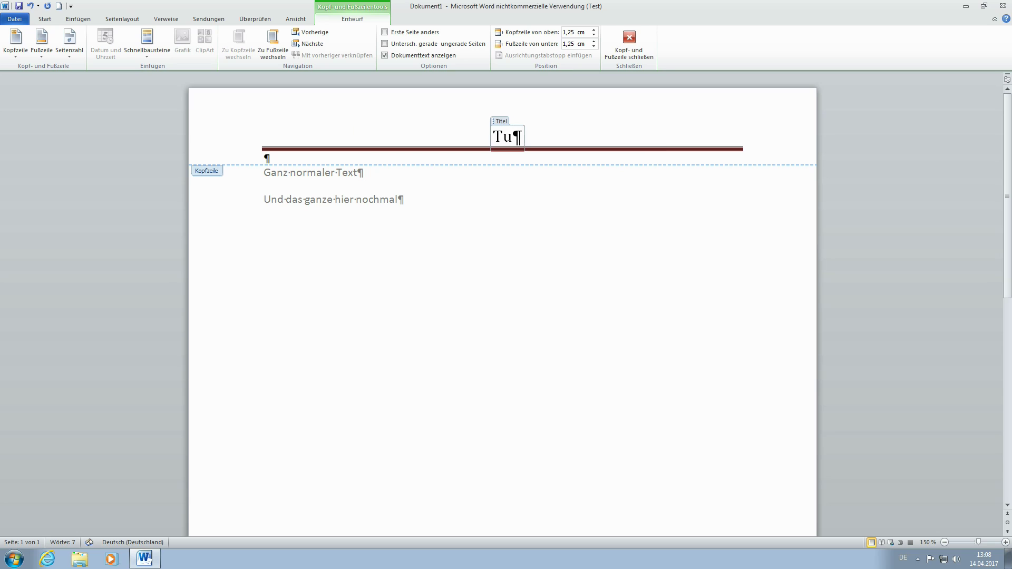
{"action": "type", "text": "ro"}
{"action": "key", "text": "BackSpace"}
{"action": "key", "text": "BackSpace"}
{"action": "type", "text": "ti"}
{"action": "key", "text": "BackSpace"}
{"action": "type", "text": "o"}
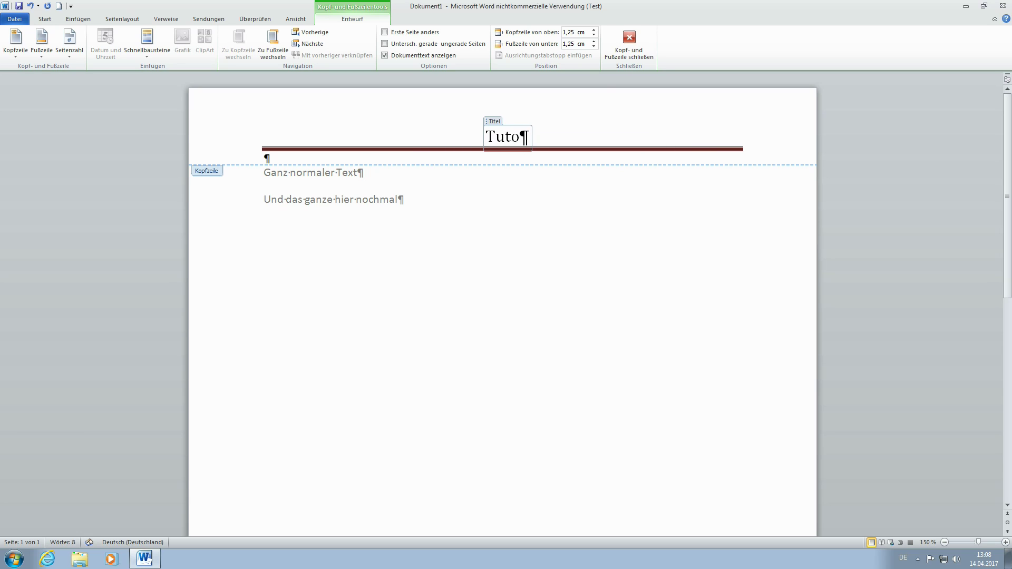
{"action": "type", "text": "rial KOpf"}
{"action": "key", "text": "BackSpace"}
{"action": "key", "text": "BackSpace"}
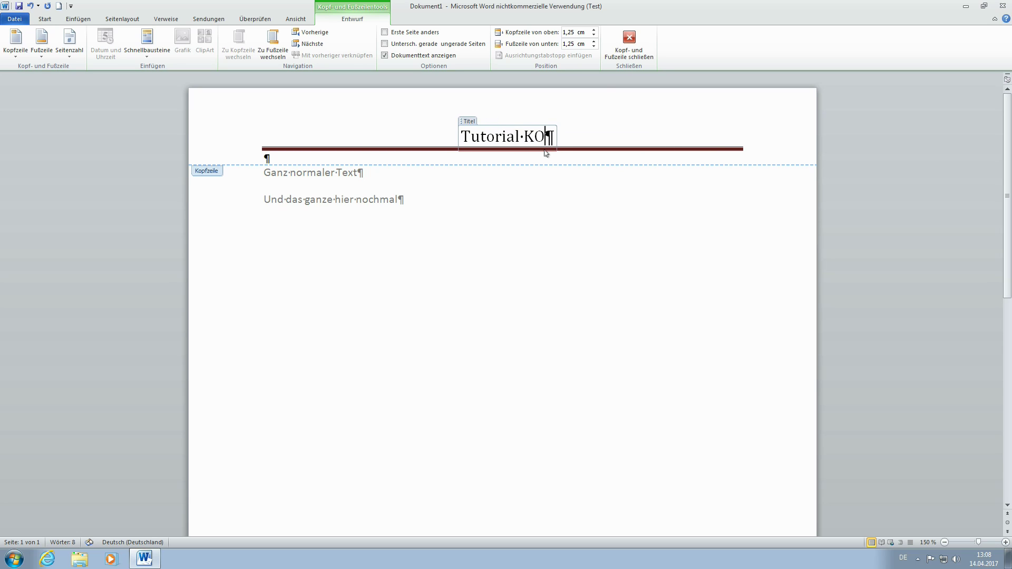
{"action": "key", "text": "BackSpace"}
{"action": "type", "text": "opfzeile"}
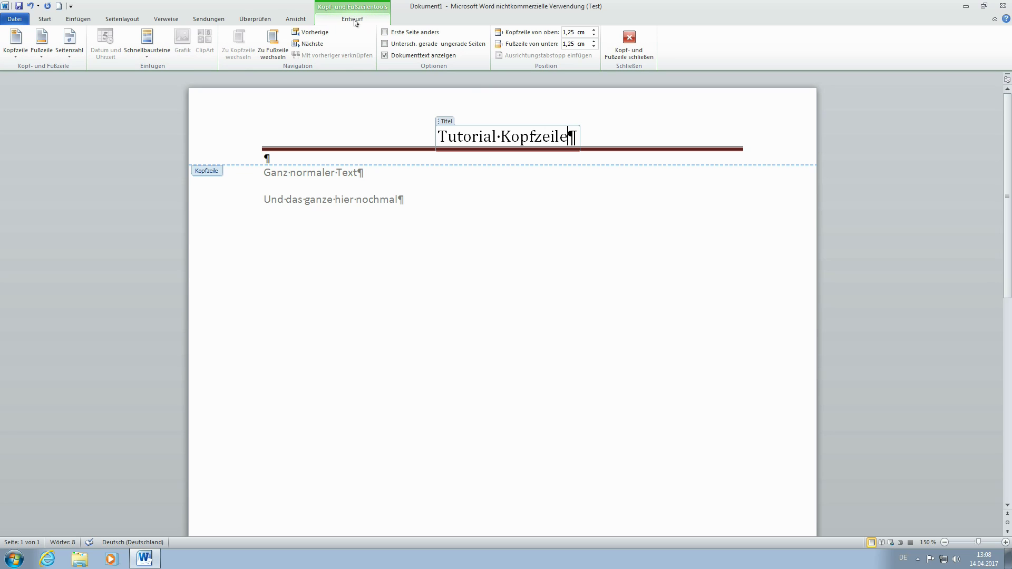
{"action": "left_click", "coordinate": [629, 42]}
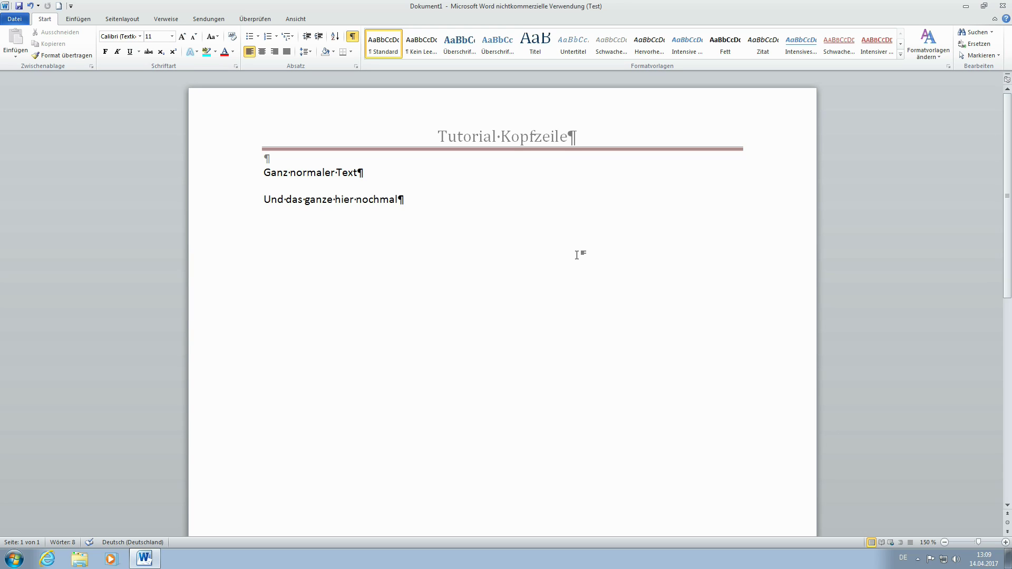
- Add an empty paragraph and a page break, then remove both again
{"action": "key", "text": "Return"}
{"action": "key", "text": "ctrl+Return"}
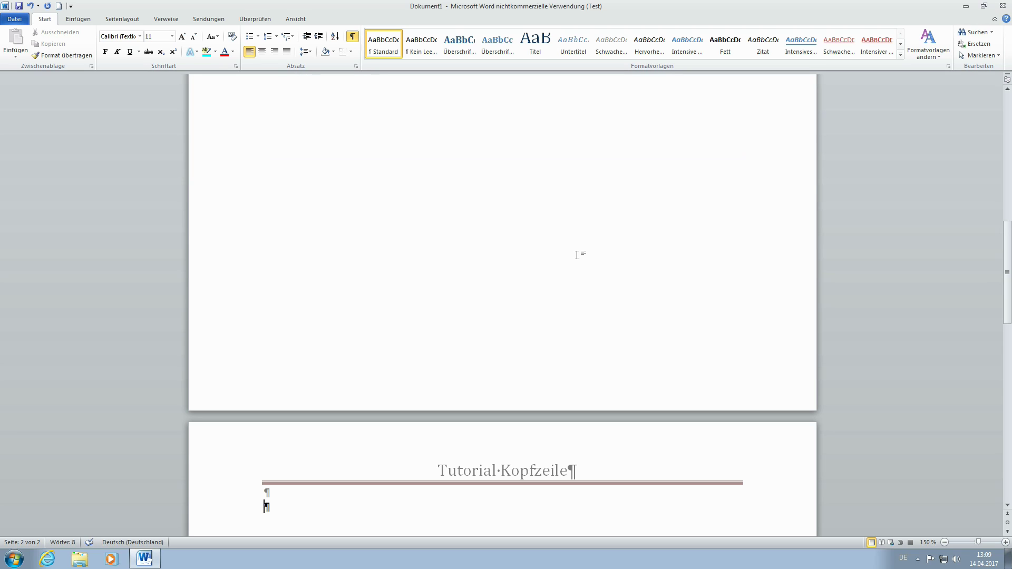
{"action": "key", "text": "BackSpace"}
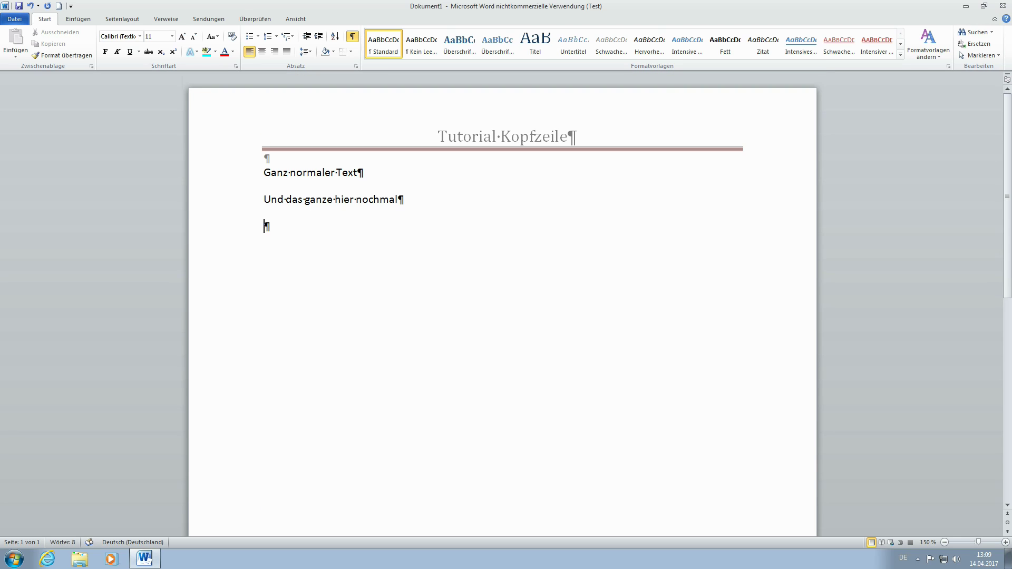
{"action": "key", "text": "BackSpace"}
- Delete the header title and its line, then return to the body text
{"action": "double_click", "coordinate": [545, 139]}
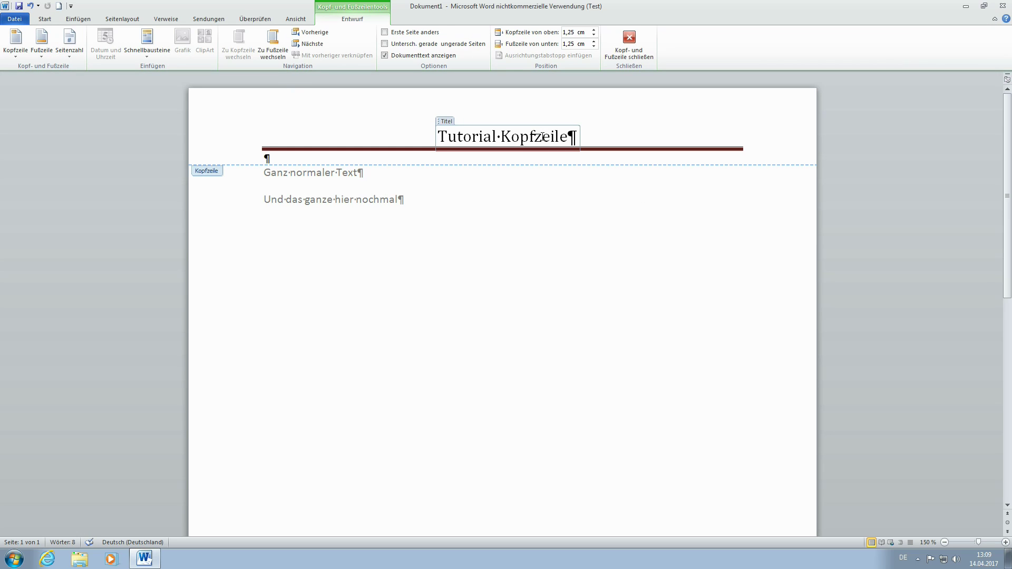
{"action": "key", "text": "ctrl+a"}
{"action": "key", "text": "Delete"}
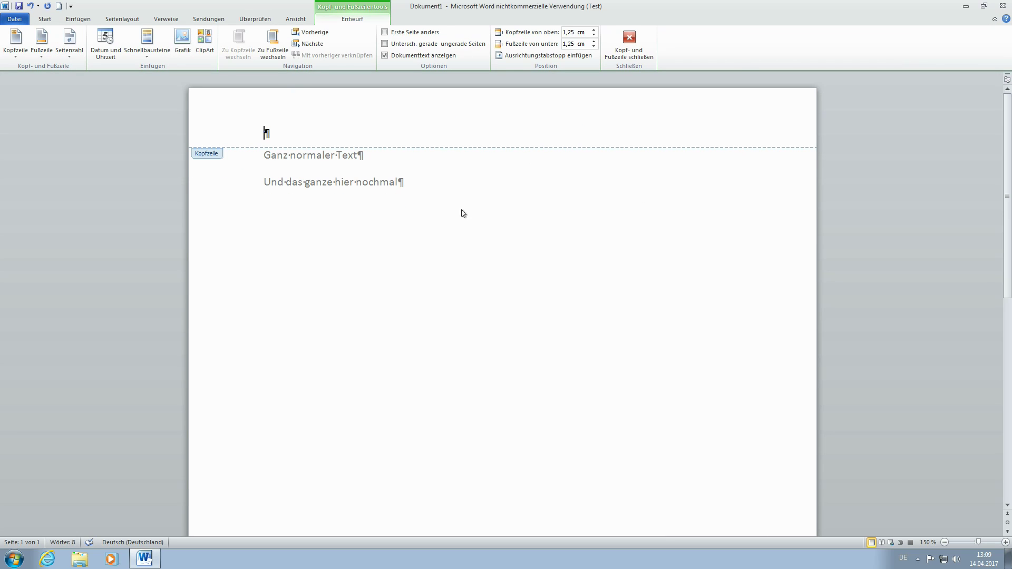
{"action": "double_click", "coordinate": [474, 236]}
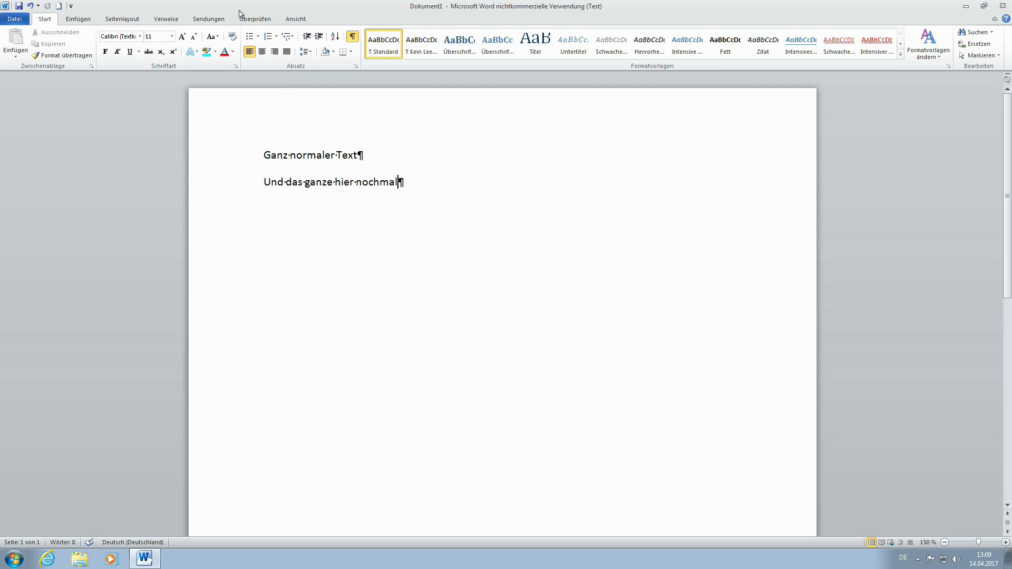
- Insert the Alphabet footer with the text 'Hier könnte ihr Text stehen' and close footer editing
{"action": "left_click", "coordinate": [81, 20]}
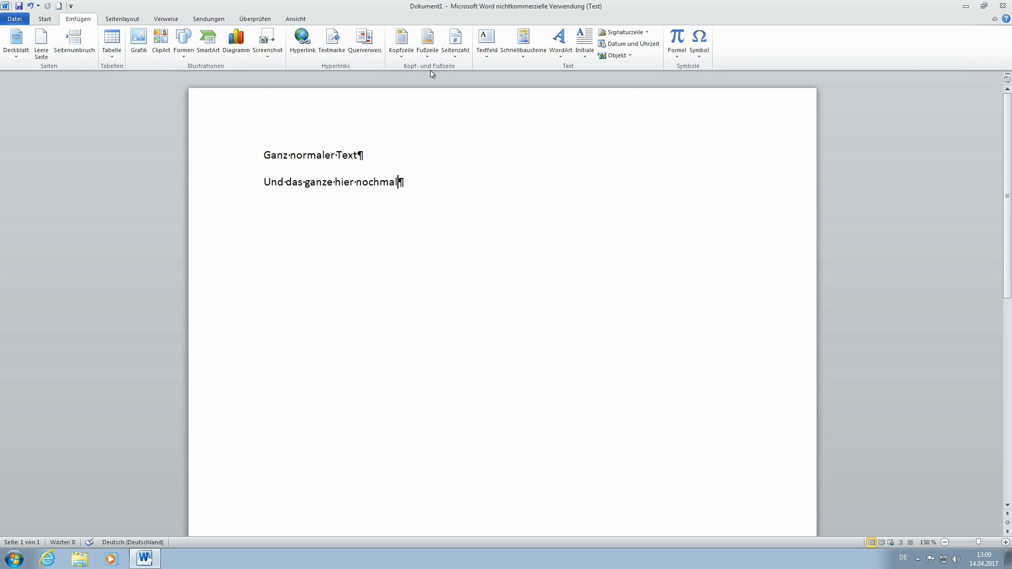
{"action": "left_click", "coordinate": [427, 46]}
{"action": "left_click", "coordinate": [514, 204]}
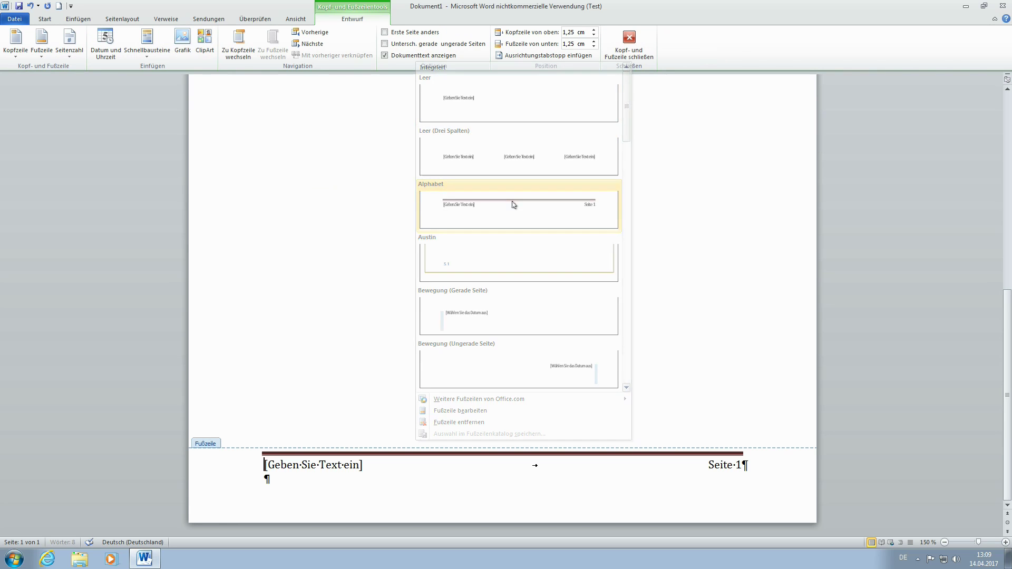
{"action": "left_click", "coordinate": [312, 464]}
{"action": "type", "text": "Hie·"}
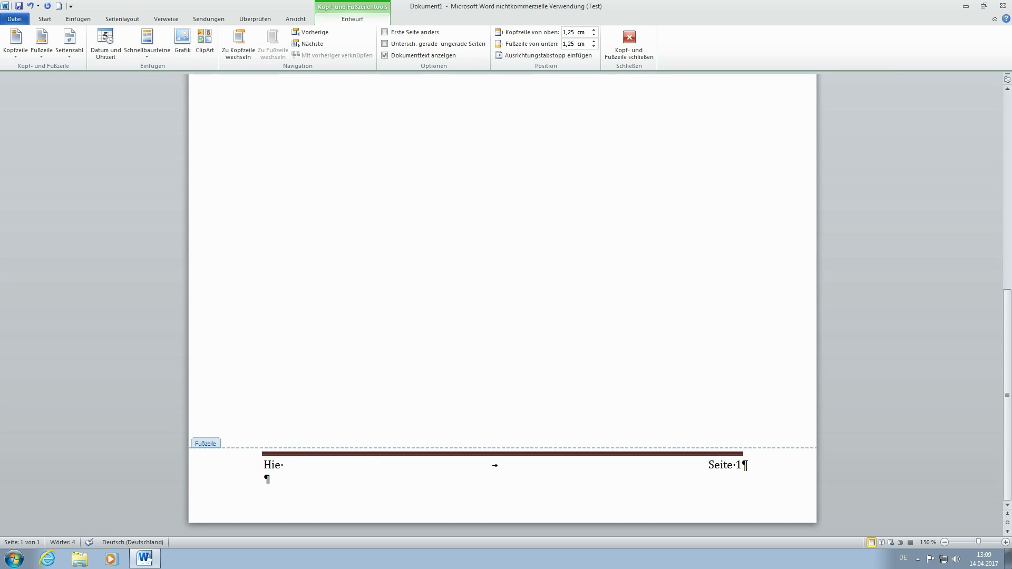
{"action": "type", "text": " rkönn"}
{"action": "key", "text": "BackSpace"}
{"action": "key", "text": "BackSpace"}
{"action": "key", "text": "BackSpace"}
{"action": "type", "text": "önnte ihr Tex"}
{"action": "type", "text": "t stehen"}
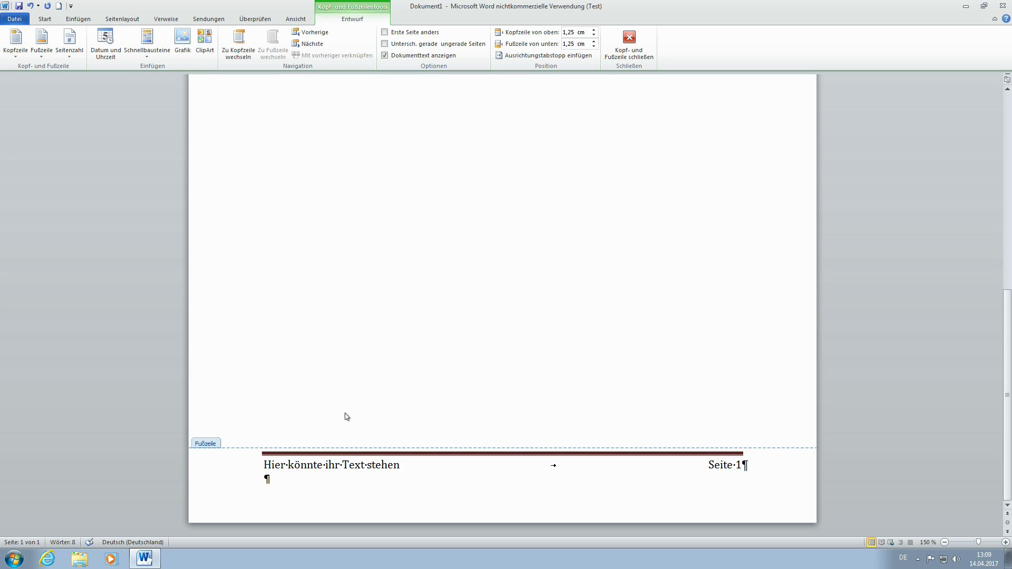
{"action": "left_click", "coordinate": [638, 52]}
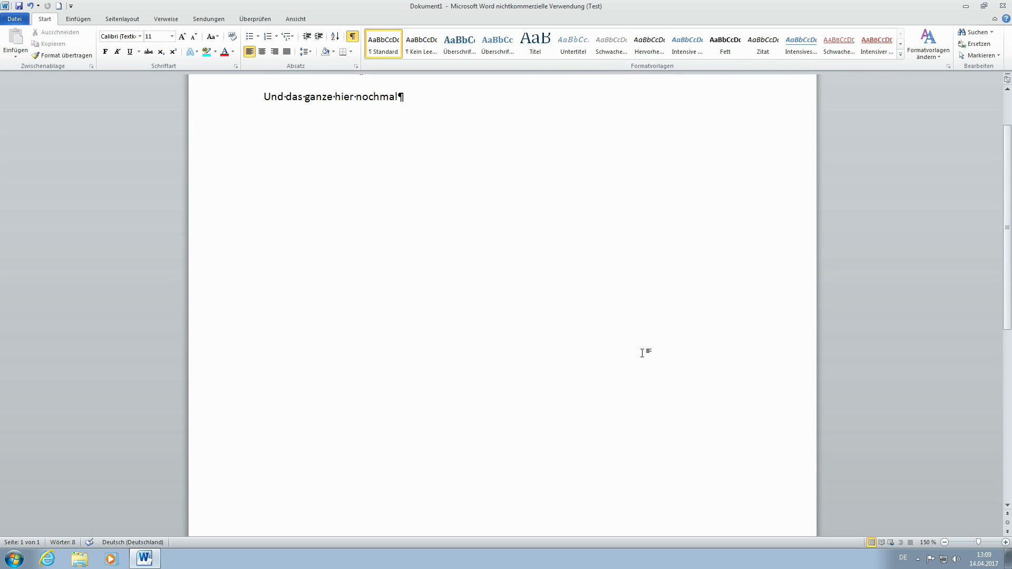
- Add a page break to create a second page, then look over both pages' footers
{"action": "key", "text": "ctrl+Return"}
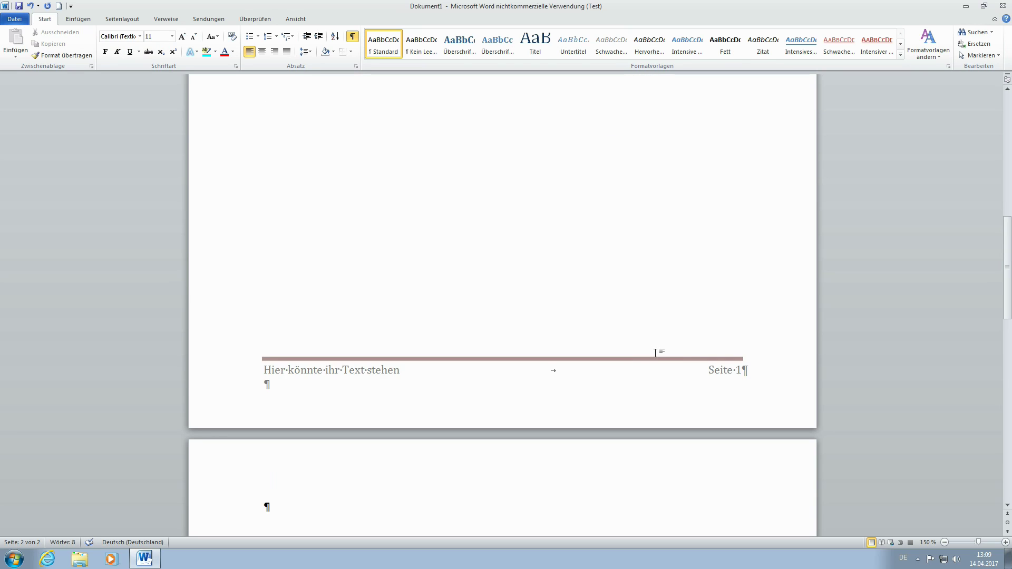
{"action": "scroll", "coordinate": [642, 352], "scroll_direction": "down", "scroll_amount": 5}
{"action": "scroll", "coordinate": [624, 393], "scroll_direction": "down", "scroll_amount": 10}
{"action": "scroll", "coordinate": [621, 393], "scroll_direction": "down", "scroll_amount": 1}
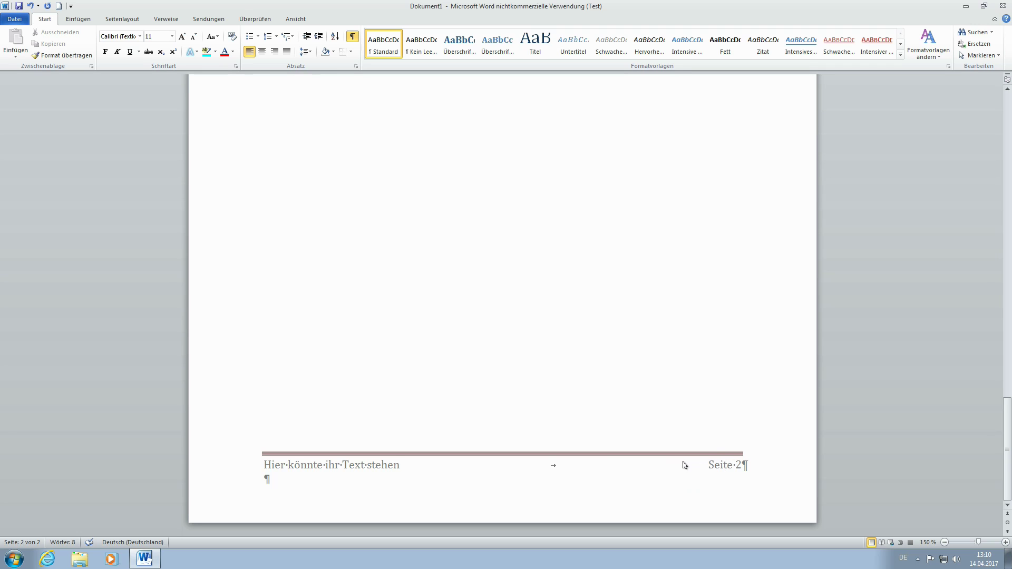
{"action": "scroll", "coordinate": [472, 454], "scroll_direction": "up", "scroll_amount": 10}
{"action": "scroll", "coordinate": [472, 453], "scroll_direction": "up", "scroll_amount": 10}
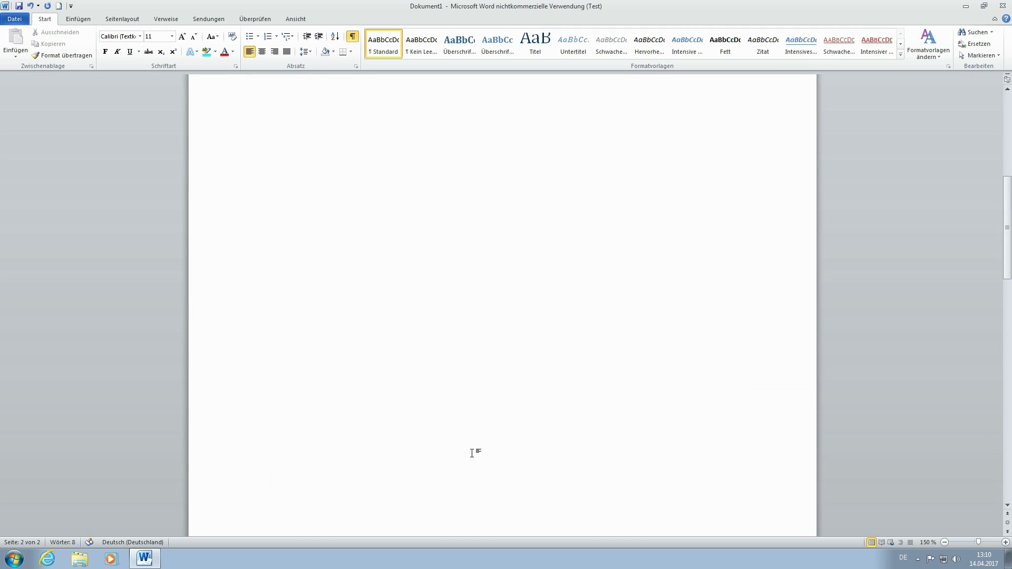
{"action": "scroll", "coordinate": [472, 453], "scroll_direction": "down", "scroll_amount": 5}
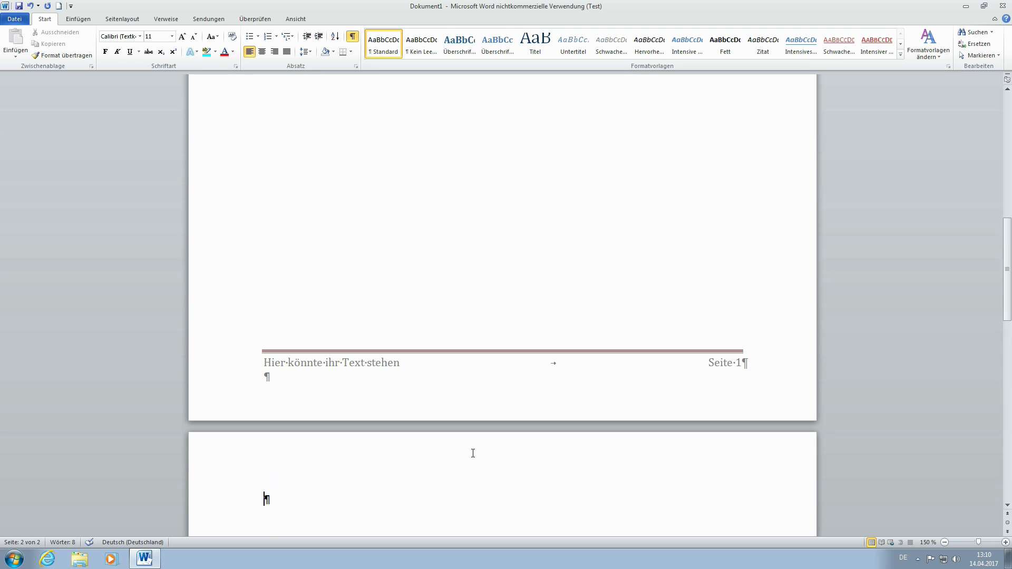
- Delete all footer content, then remove the page break and the empty paragraph after 'nochmal'
{"action": "double_click", "coordinate": [407, 366]}
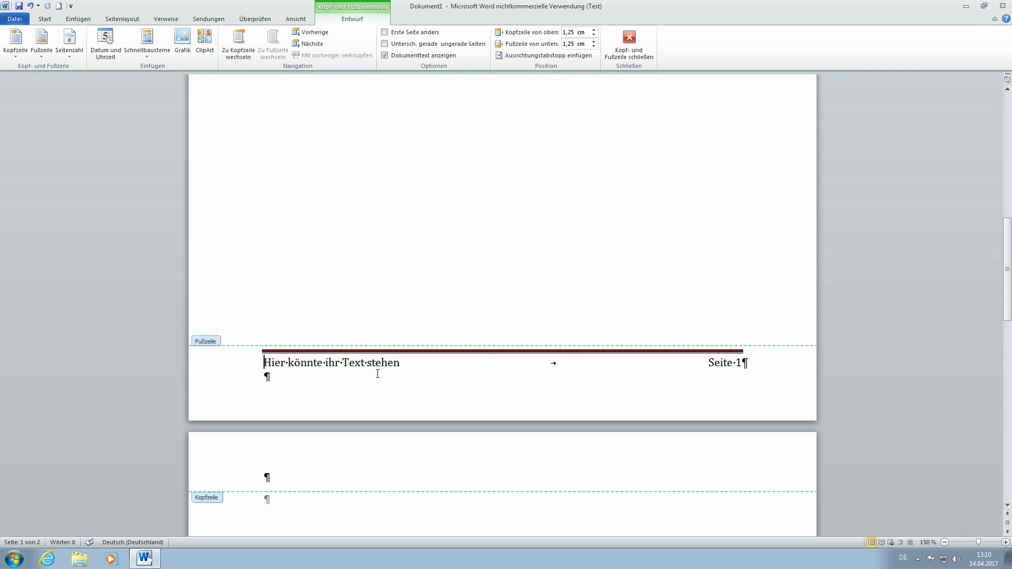
{"action": "key", "text": "ctrl+a"}
{"action": "key", "text": "Delete"}
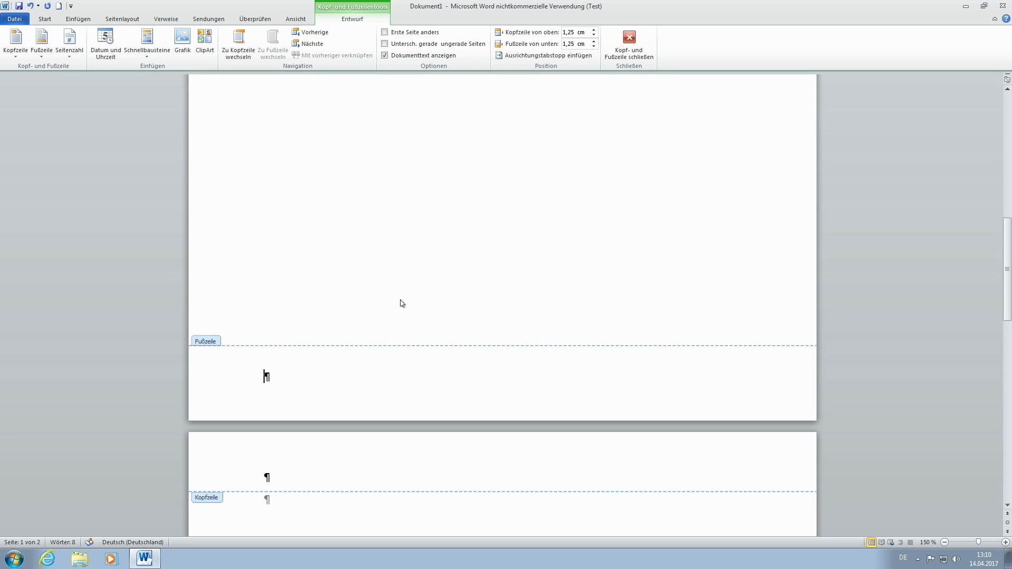
{"action": "double_click", "coordinate": [418, 235]}
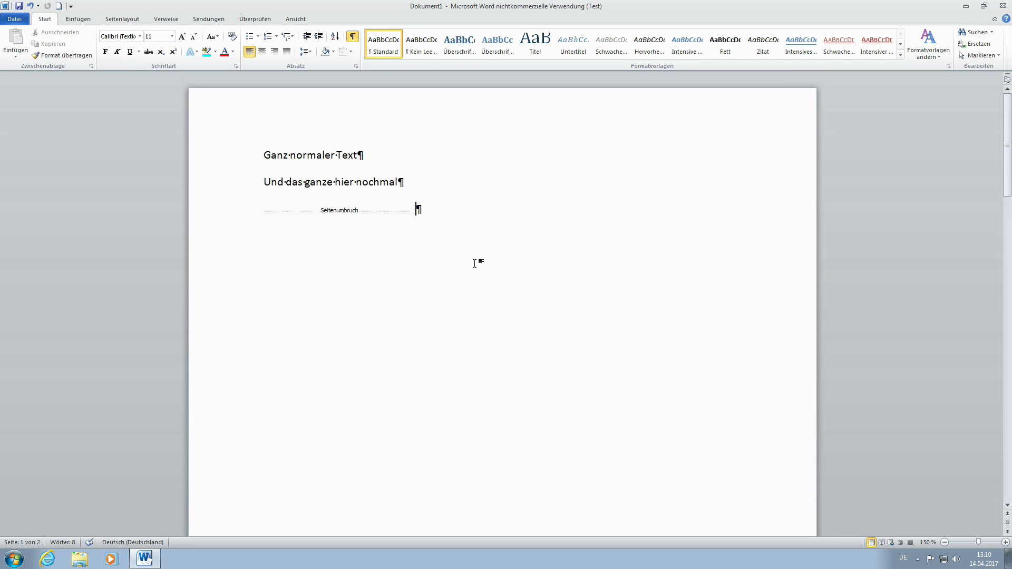
{"action": "key", "text": "BackSpace"}
{"action": "key", "text": "BackSpace"}
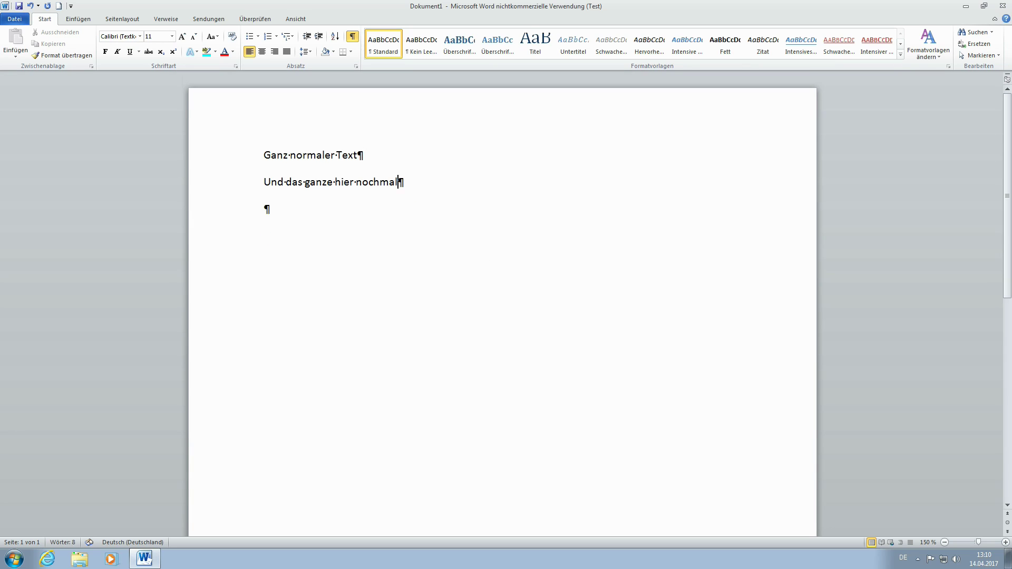
{"action": "key", "text": "Delete"}
- Insert Wüste.jpg into a blank header and shrink it to a small thumbnail
{"action": "left_click", "coordinate": [79, 20]}
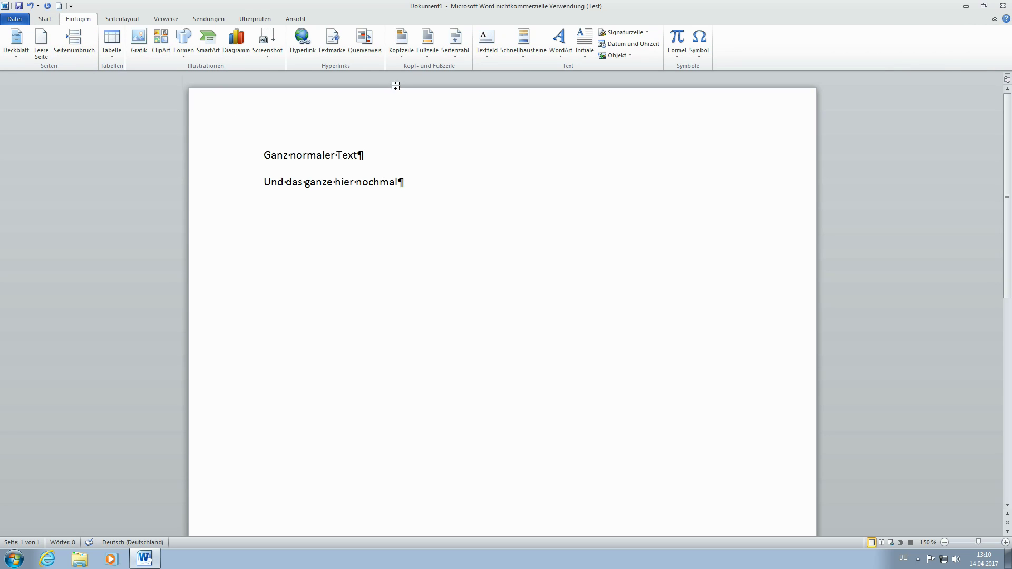
{"action": "left_click", "coordinate": [401, 42]}
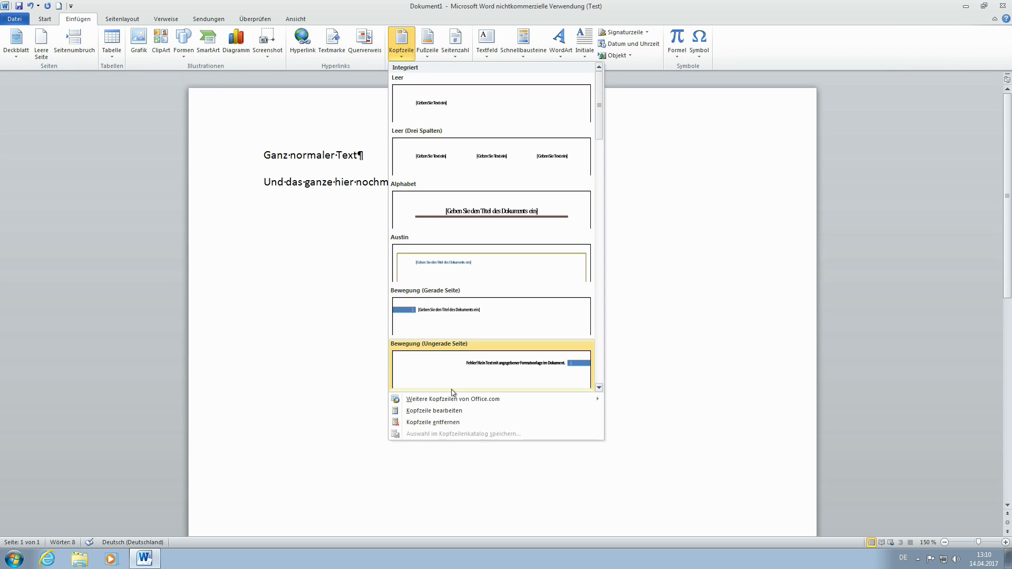
{"action": "left_click", "coordinate": [449, 411]}
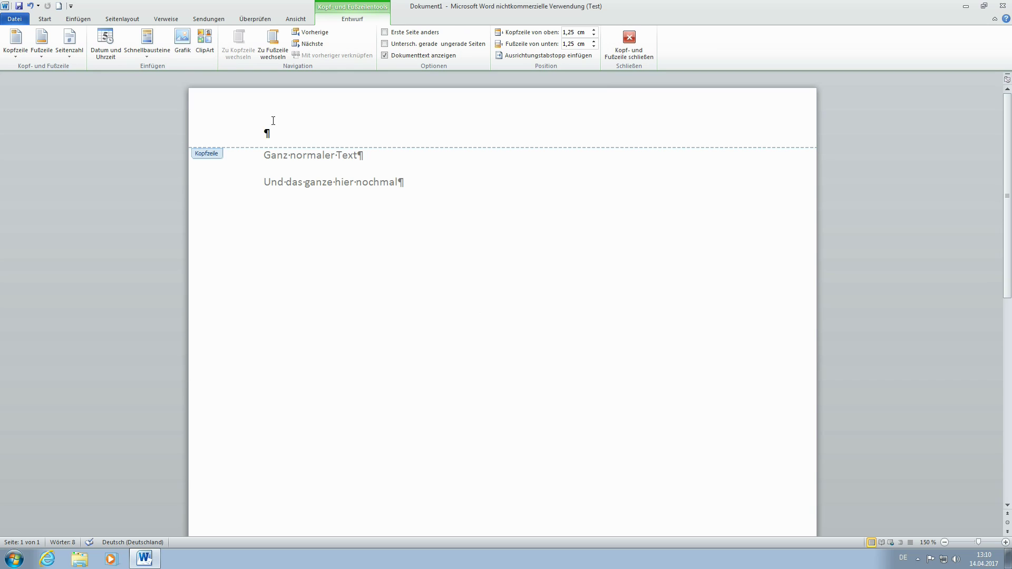
{"action": "left_click", "coordinate": [183, 43]}
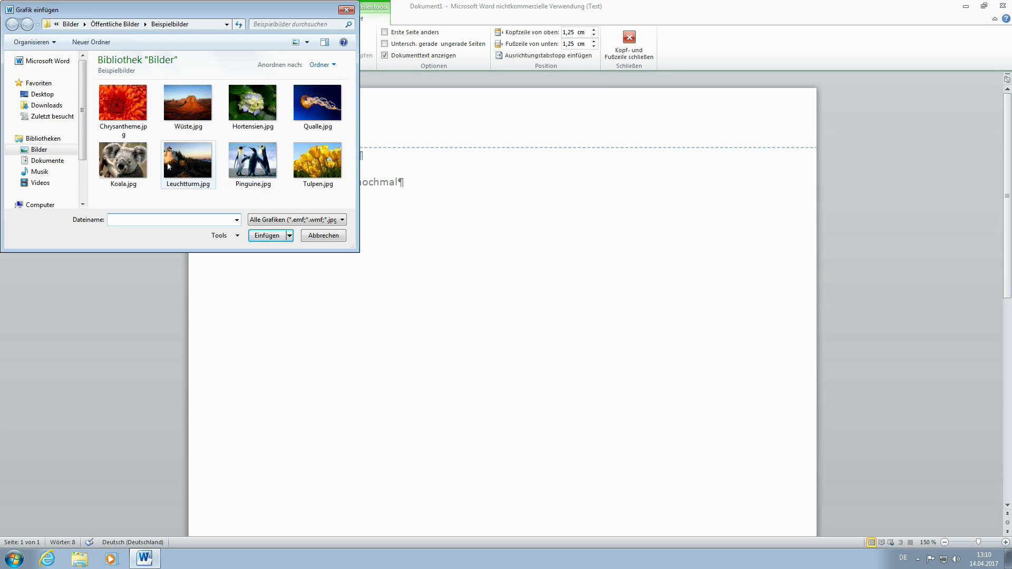
{"action": "left_click", "coordinate": [187, 103]}
{"action": "left_click", "coordinate": [267, 236]}
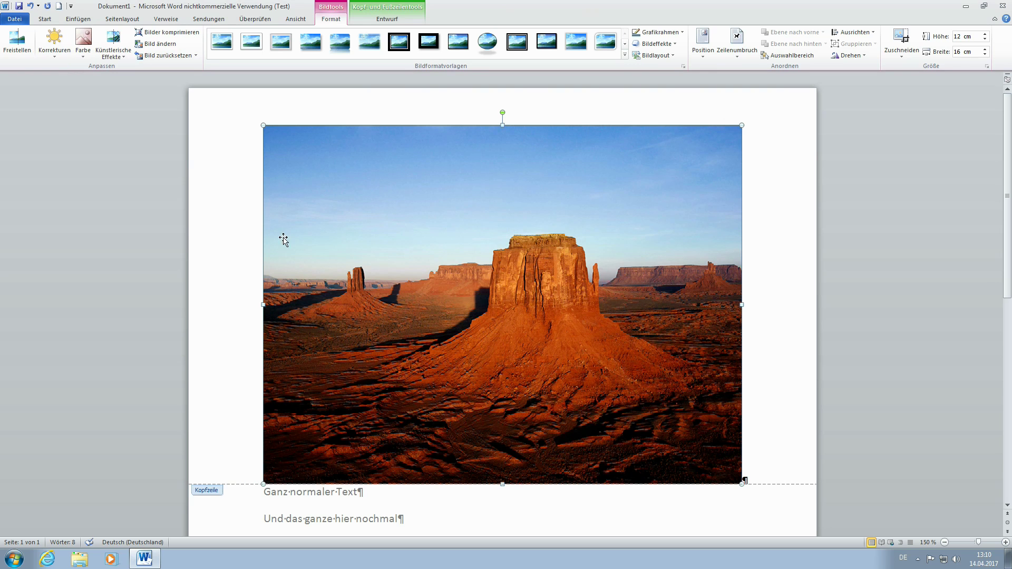
{"action": "mouse_move", "coordinate": [742, 483]}
{"action": "left_mouse_down"}
{"action": "mouse_move", "coordinate": [320, 190]}
{"action": "mouse_move", "coordinate": [316, 165]}
{"action": "left_mouse_up"}
- Type 'Tutorial Kopfzeile' at the header's centre tab beside the picture, with an empty line below
{"action": "left_click", "coordinate": [357, 159]}
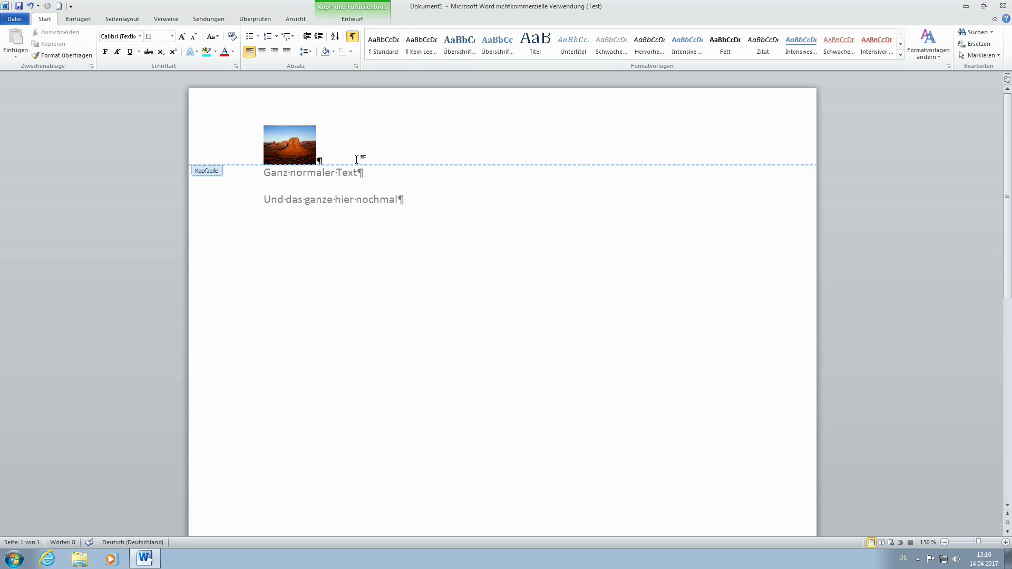
{"action": "key", "text": "Tab"}
{"action": "type", "text": "Tut"}
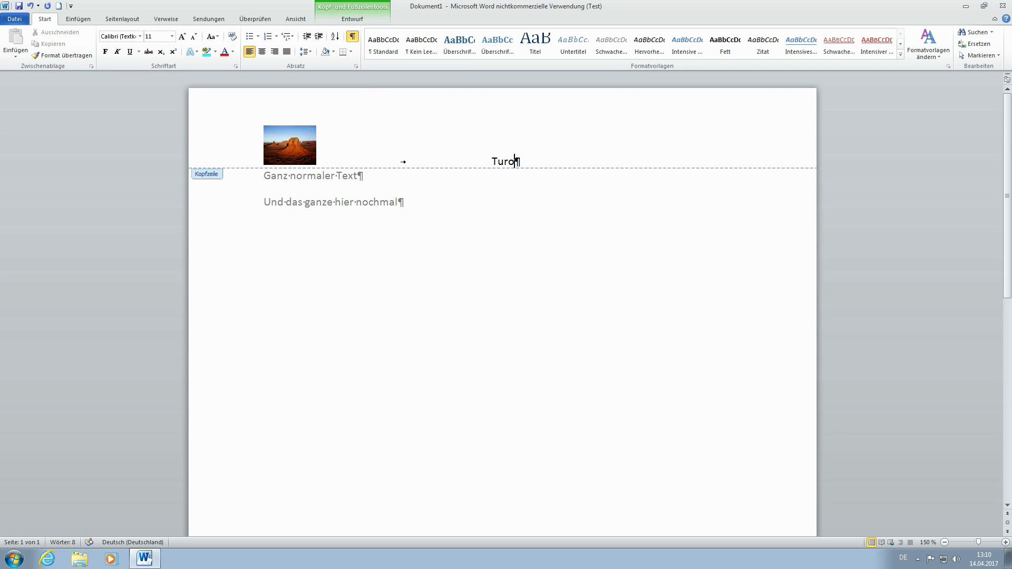
{"action": "type", "text": "orial Kopf"}
{"action": "type", "text": "zeile"}
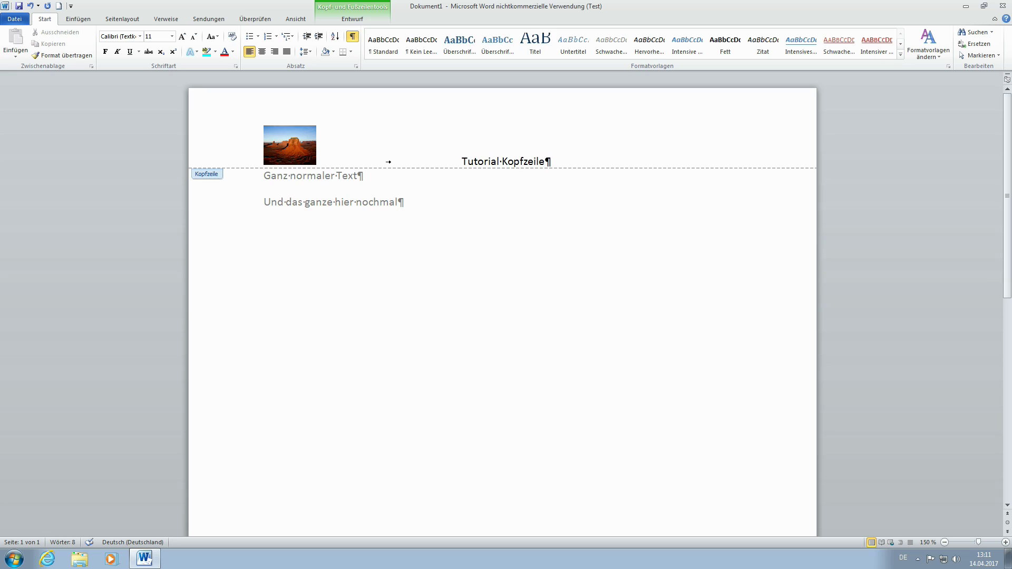
{"action": "key", "text": "Return"}
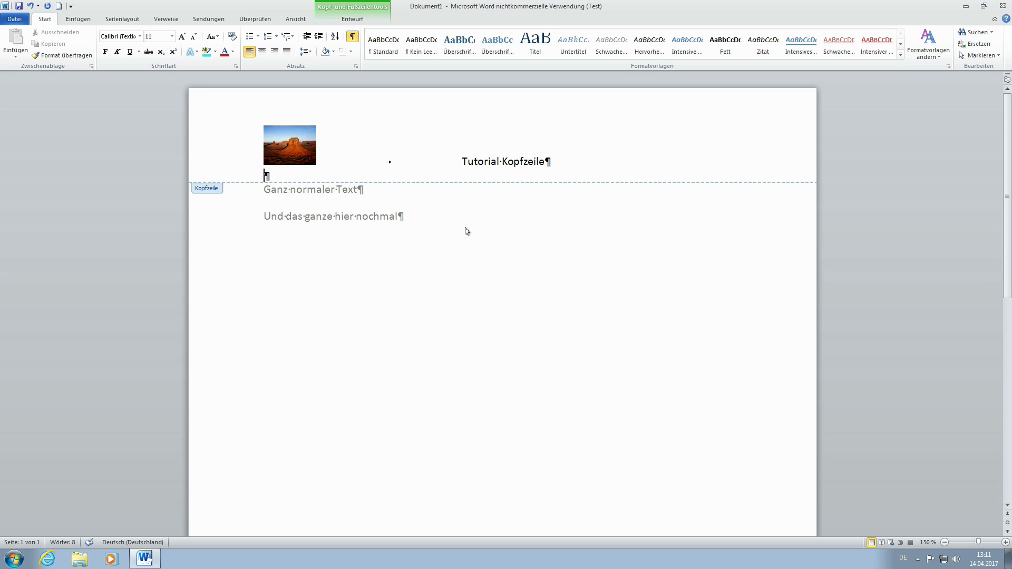
{"action": "scroll", "coordinate": [487, 246], "scroll_direction": "down", "scroll_amount": 13}
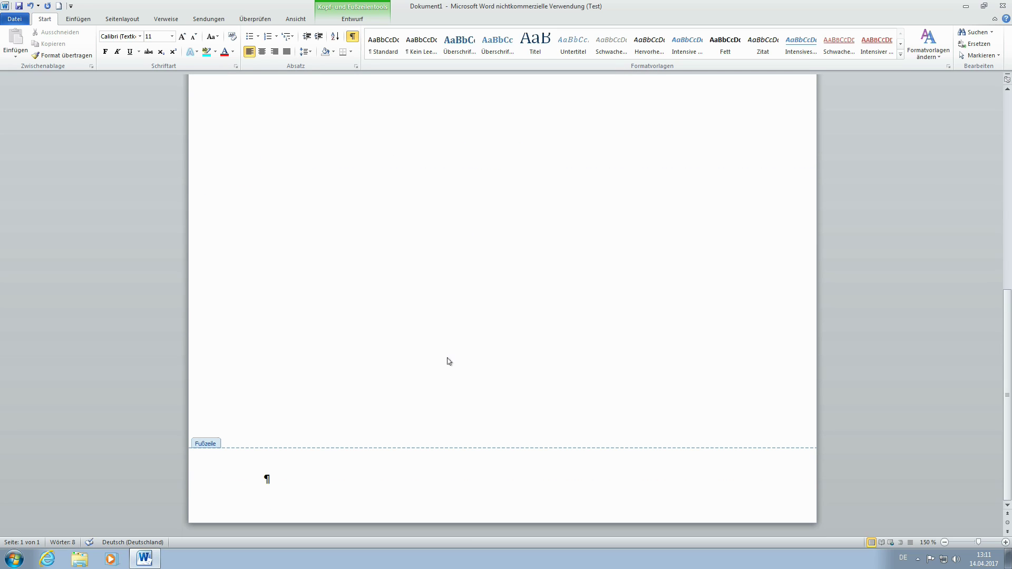
{"action": "scroll", "coordinate": [429, 377], "scroll_direction": "up", "scroll_amount": 12}
{"action": "scroll", "coordinate": [411, 203], "scroll_direction": "up", "scroll_amount": 1}
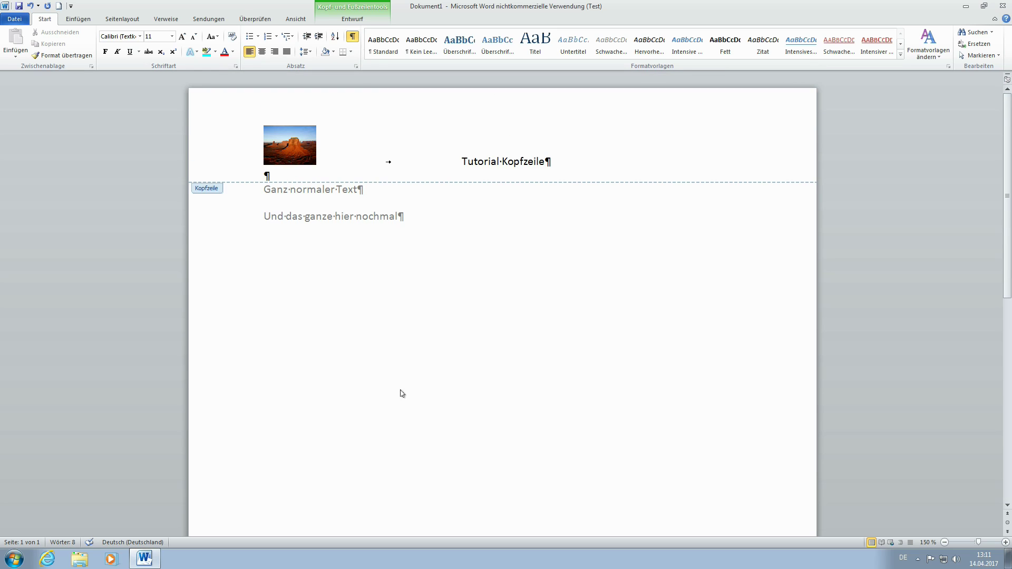
{"action": "scroll", "coordinate": [493, 346], "scroll_direction": "down", "scroll_amount": 7}
{"action": "scroll", "coordinate": [493, 346], "scroll_direction": "down", "scroll_amount": 4}
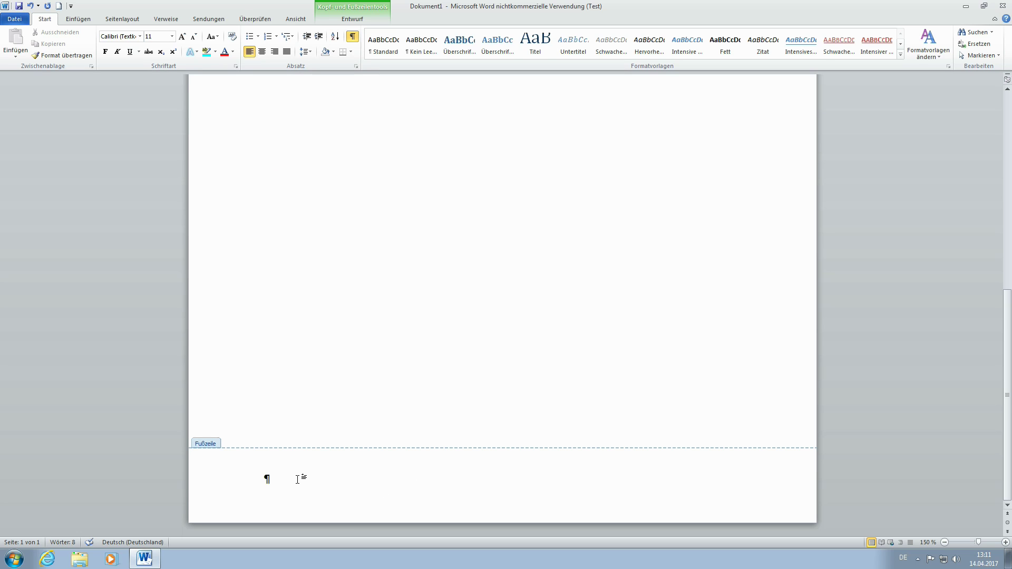
{"action": "left_click", "coordinate": [348, 19]}
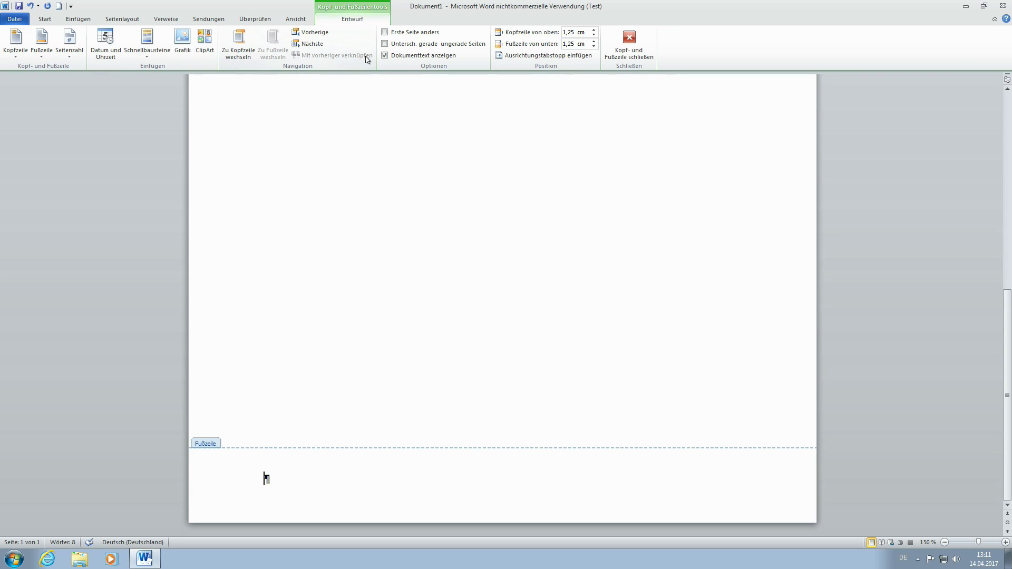
{"action": "left_click", "coordinate": [241, 52]}
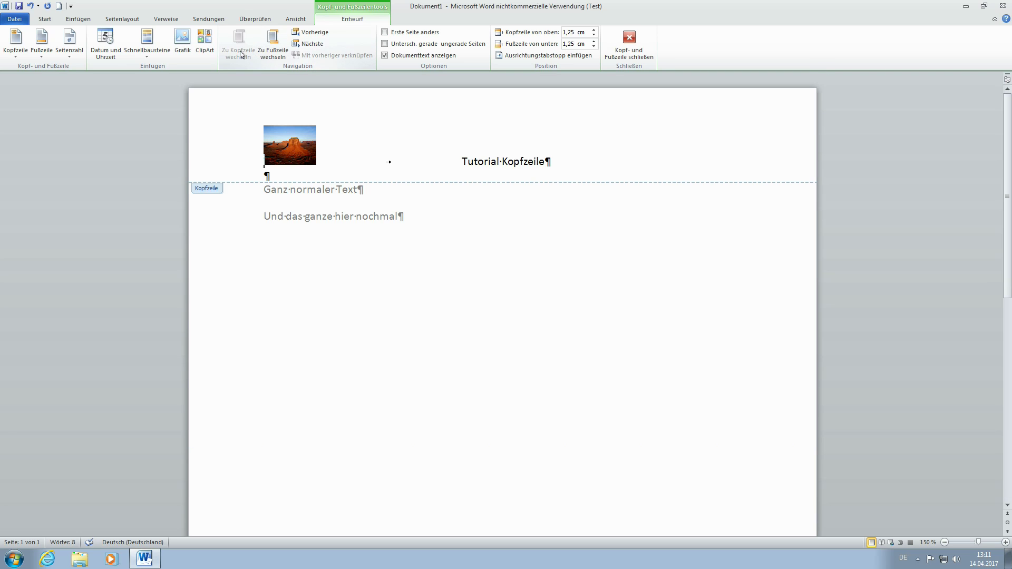
{"action": "left_click", "coordinate": [277, 53]}
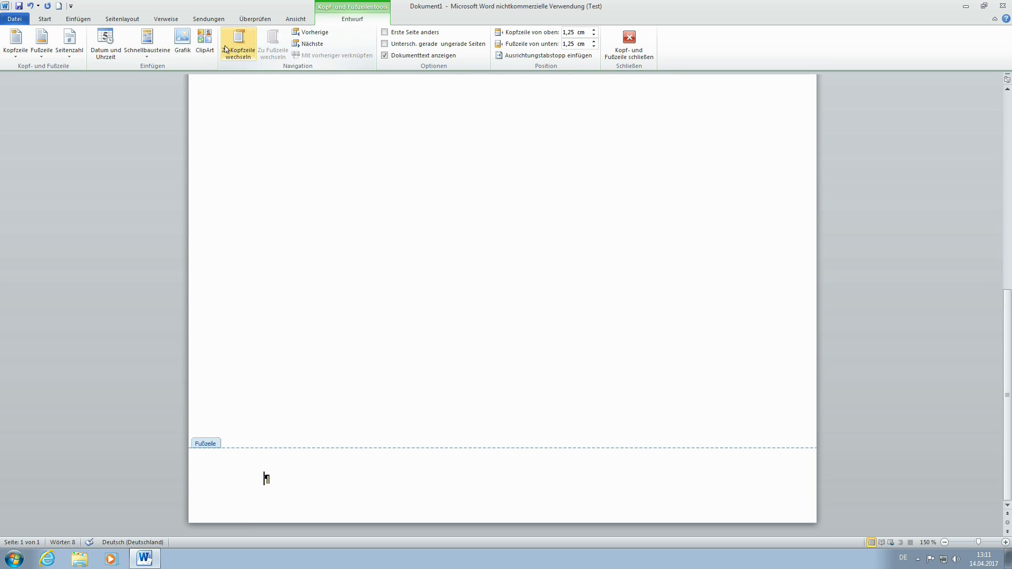
{"action": "left_click", "coordinate": [242, 50]}
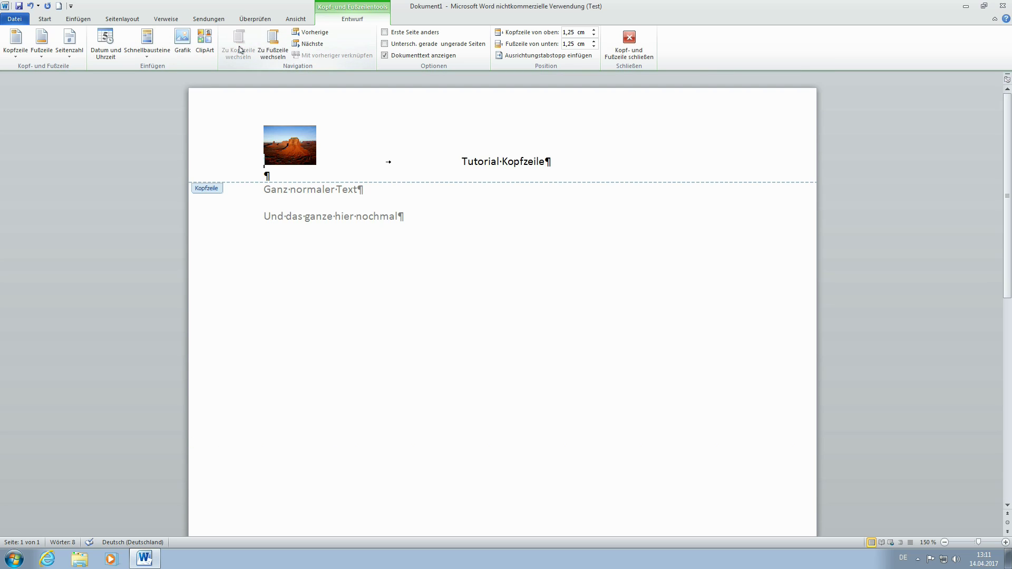
{"action": "left_click", "coordinate": [273, 48]}
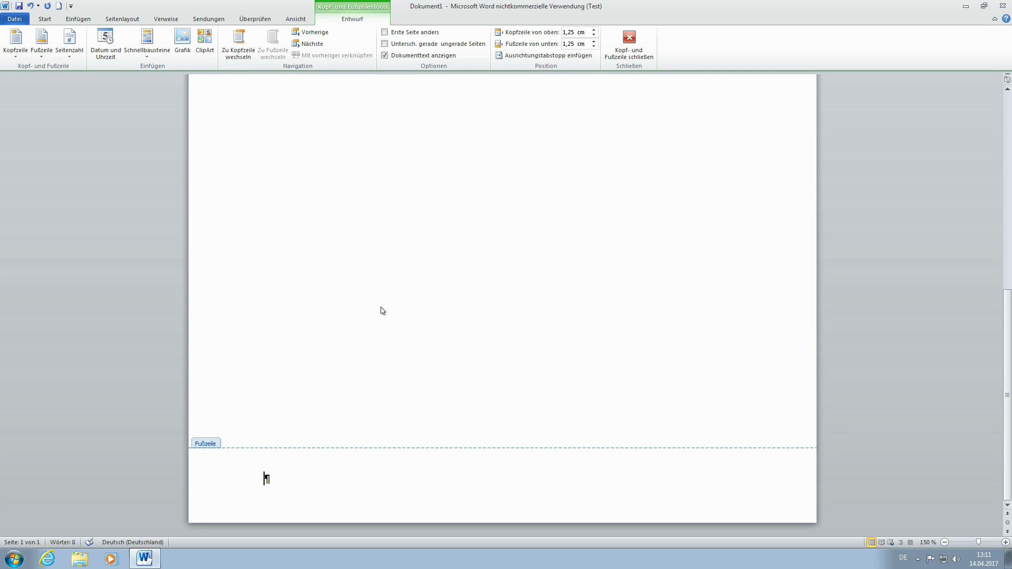
- Insert the date 14.04.2017 at the footer's left and tab toward the right edge
{"action": "left_click", "coordinate": [105, 42]}
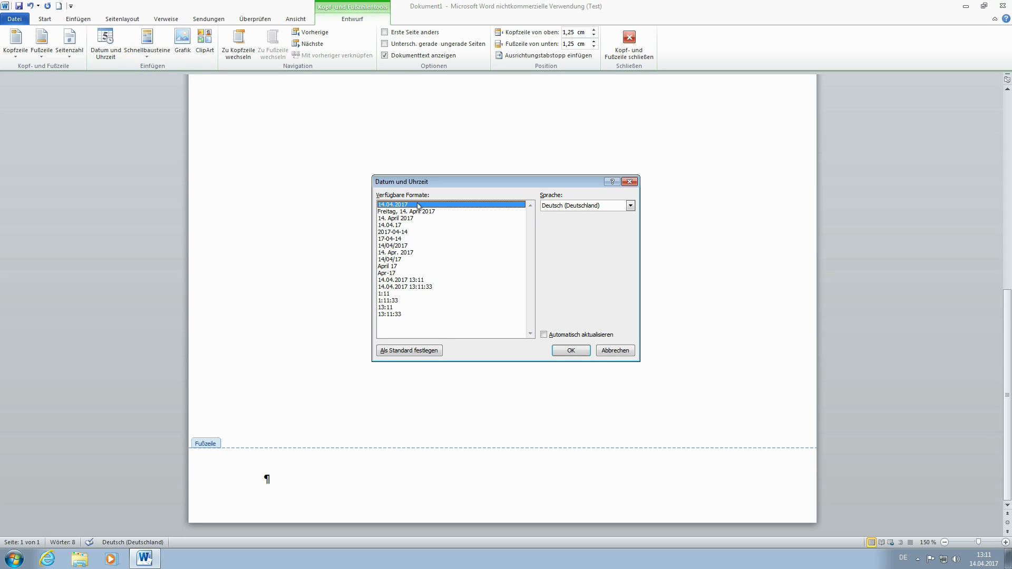
{"action": "left_click", "coordinate": [571, 351]}
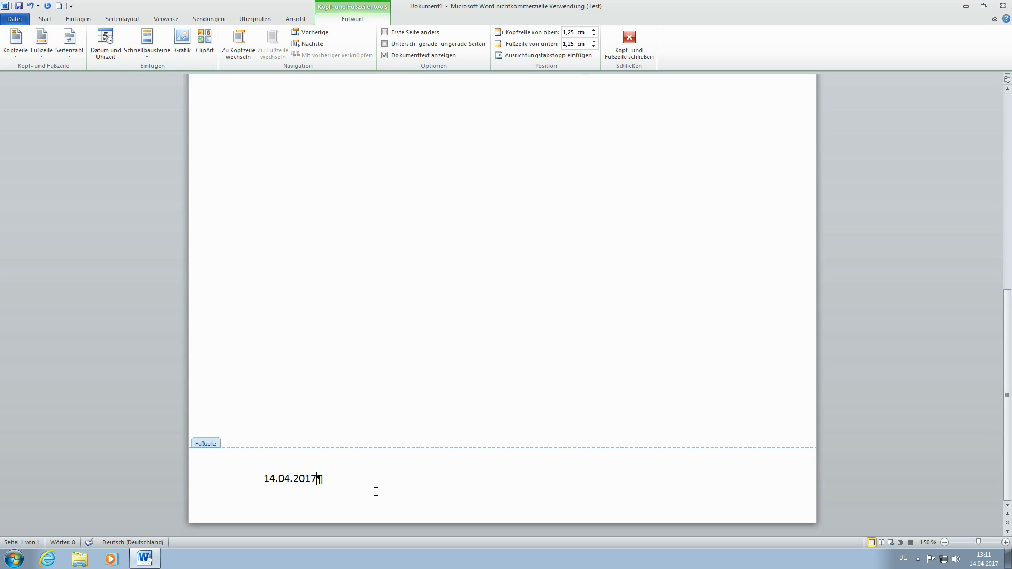
{"action": "key", "text": "Tab"}
{"action": "key", "text": "Tab"}
- Open the page number format settings and accept them unchanged
{"action": "left_click", "coordinate": [69, 45]}
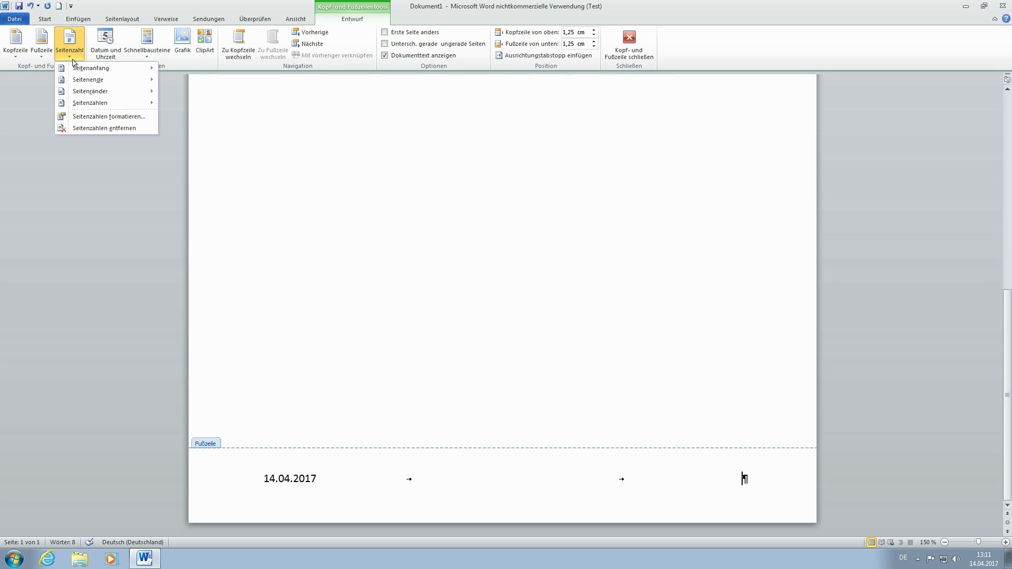
{"action": "mouse_move", "coordinate": [90, 68]}
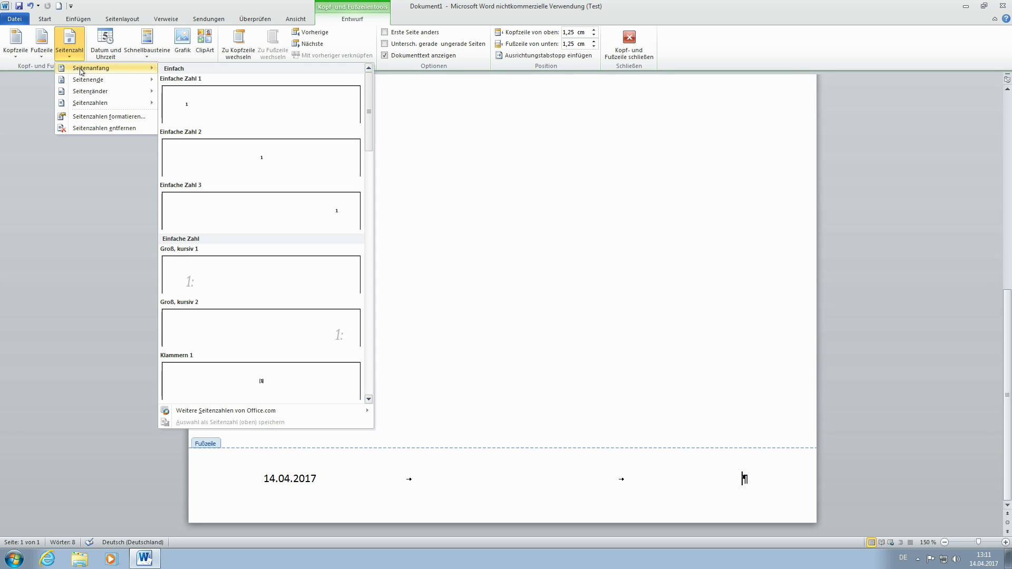
{"action": "left_click", "coordinate": [102, 117]}
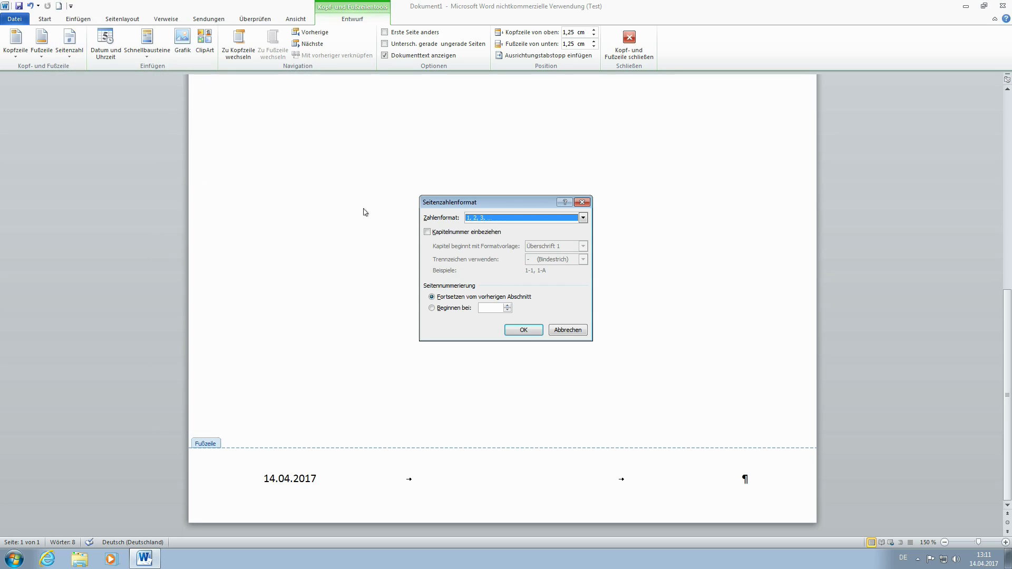
{"action": "left_click", "coordinate": [522, 330]}
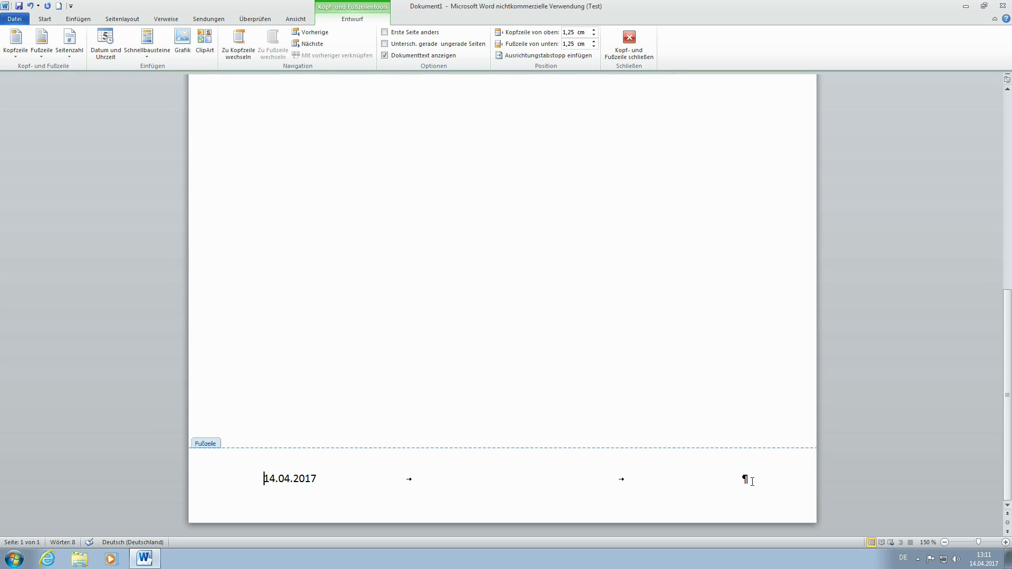
{"action": "key", "text": "End"}
- Add a right-aligned page number at the top of the page, then return to the footer
{"action": "left_click", "coordinate": [71, 57]}
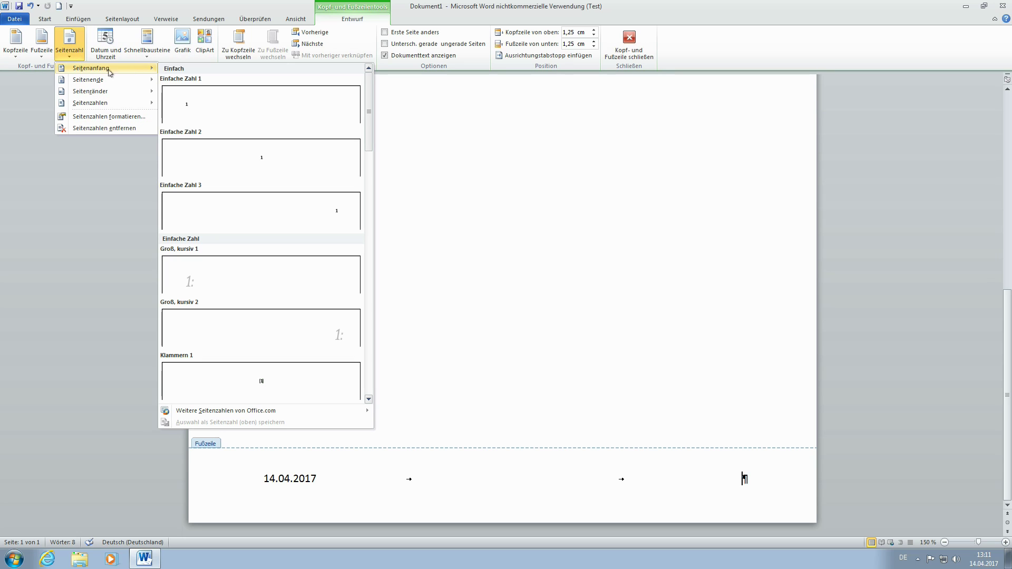
{"action": "mouse_move", "coordinate": [91, 68]}
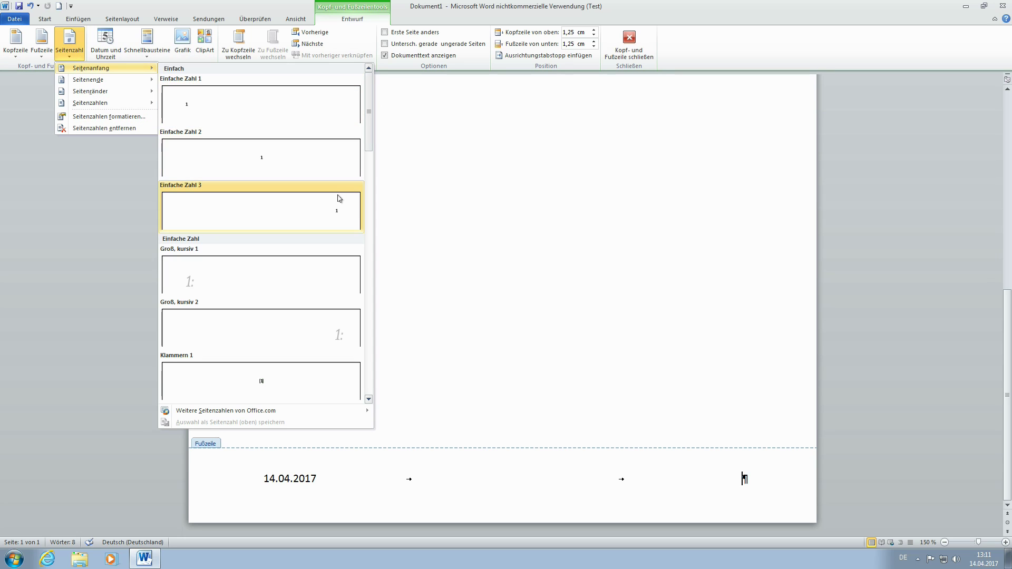
{"action": "left_click", "coordinate": [340, 199]}
{"action": "scroll", "coordinate": [528, 239], "scroll_direction": "down", "scroll_amount": 10}
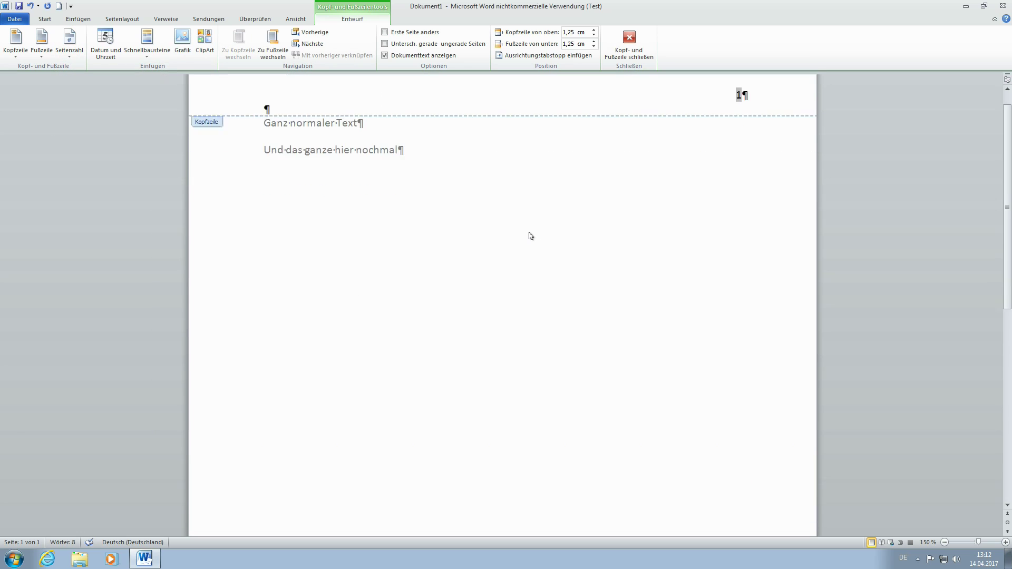
{"action": "scroll", "coordinate": [528, 239], "scroll_direction": "up", "scroll_amount": 10}
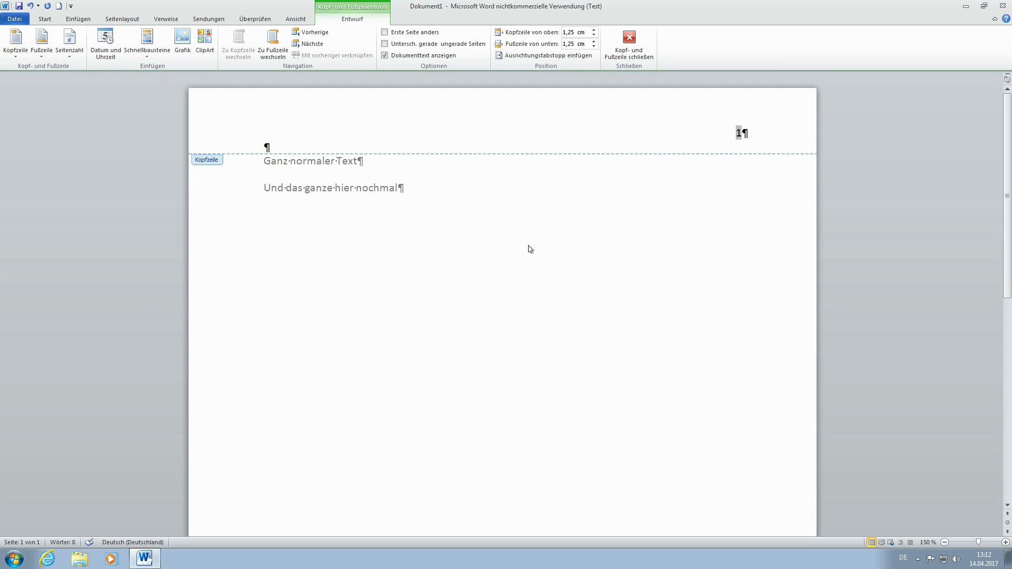
{"action": "scroll", "coordinate": [530, 249], "scroll_direction": "down", "scroll_amount": 10}
{"action": "left_click", "coordinate": [757, 483]}
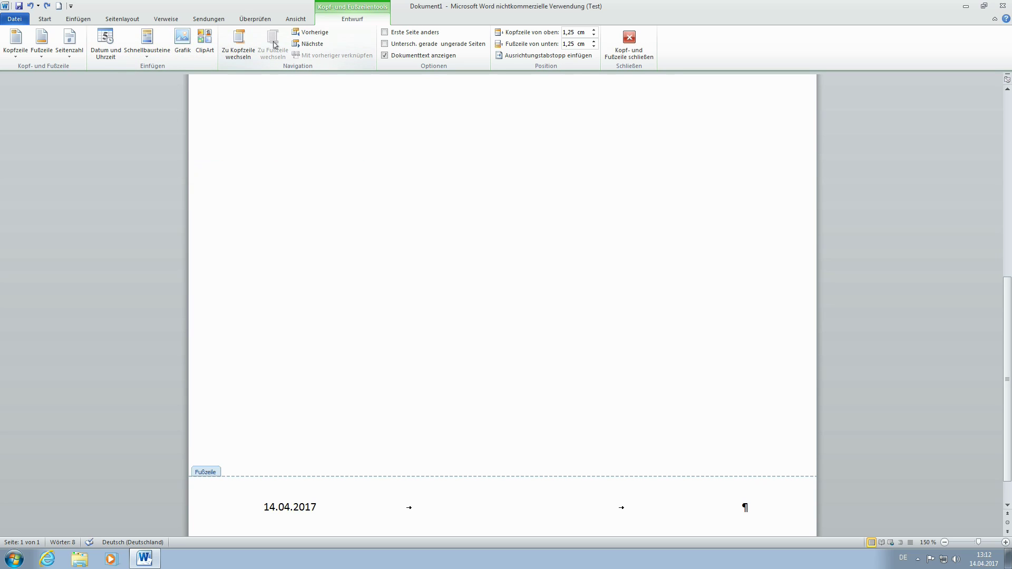
- Insert a right-aligned page number in the footer, then remove its tabs and delete it
{"action": "left_click", "coordinate": [69, 42]}
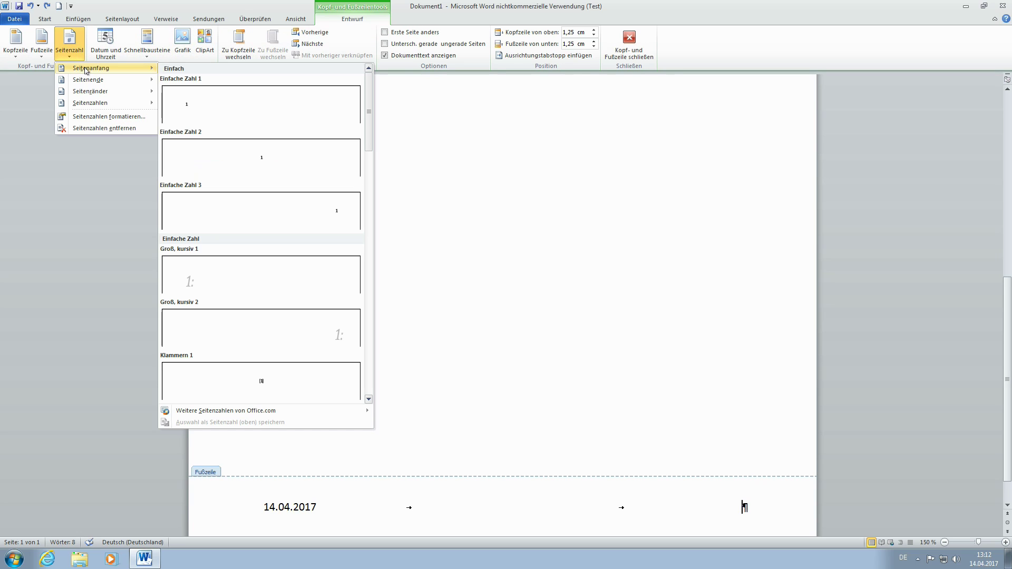
{"action": "mouse_move", "coordinate": [95, 79]}
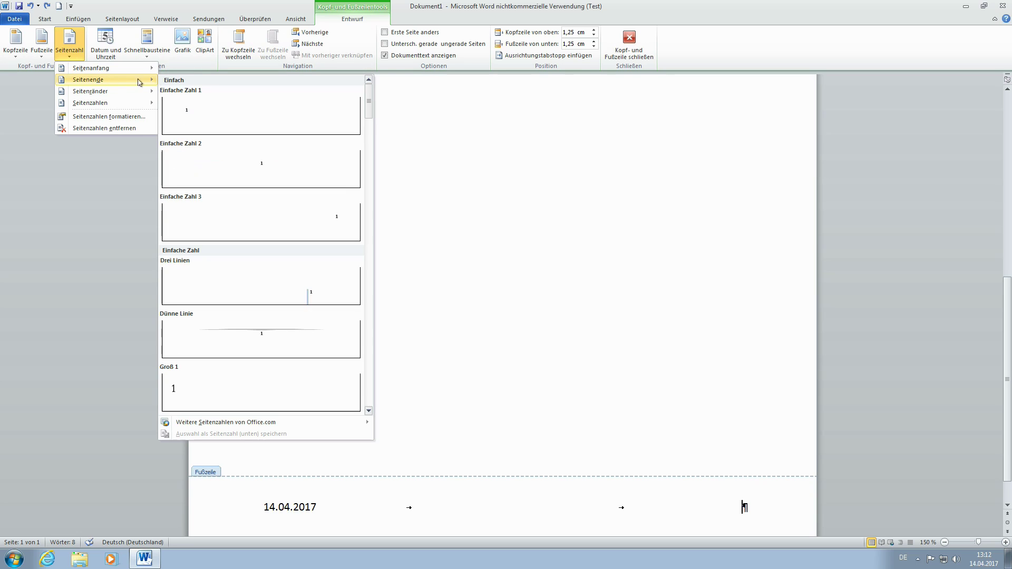
{"action": "left_click", "coordinate": [325, 215]}
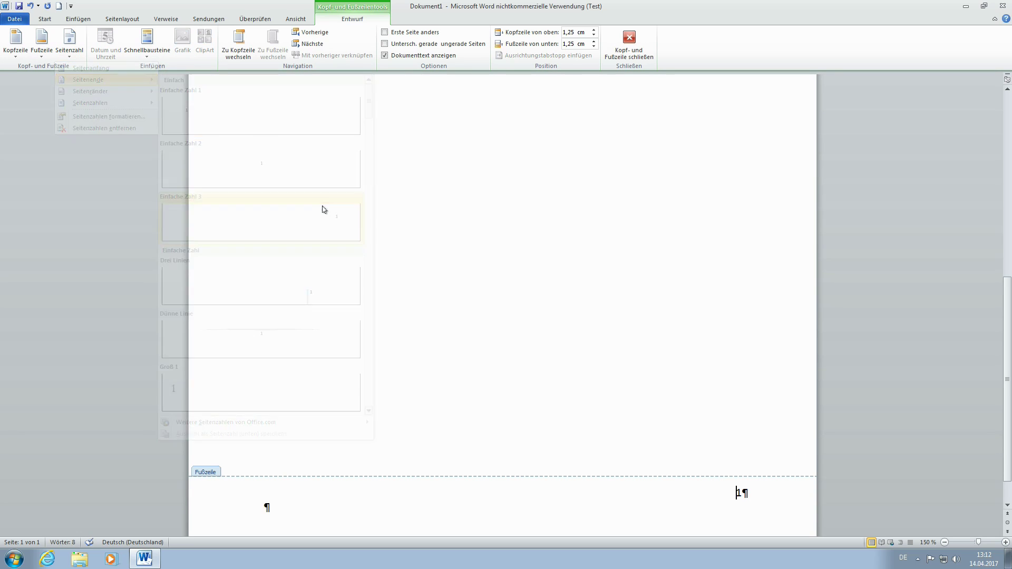
{"action": "scroll", "coordinate": [527, 437], "scroll_direction": "down", "scroll_amount": 1}
{"action": "scroll", "coordinate": [725, 468], "scroll_direction": "up", "scroll_amount": 10}
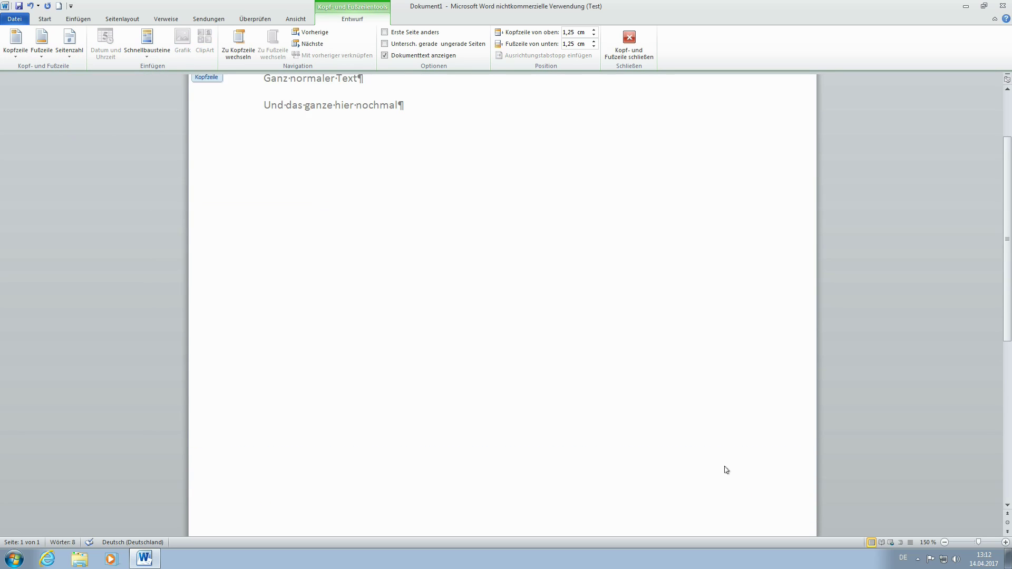
{"action": "scroll", "coordinate": [719, 454], "scroll_direction": "down", "scroll_amount": 10}
{"action": "key", "text": "ctrl+e"}
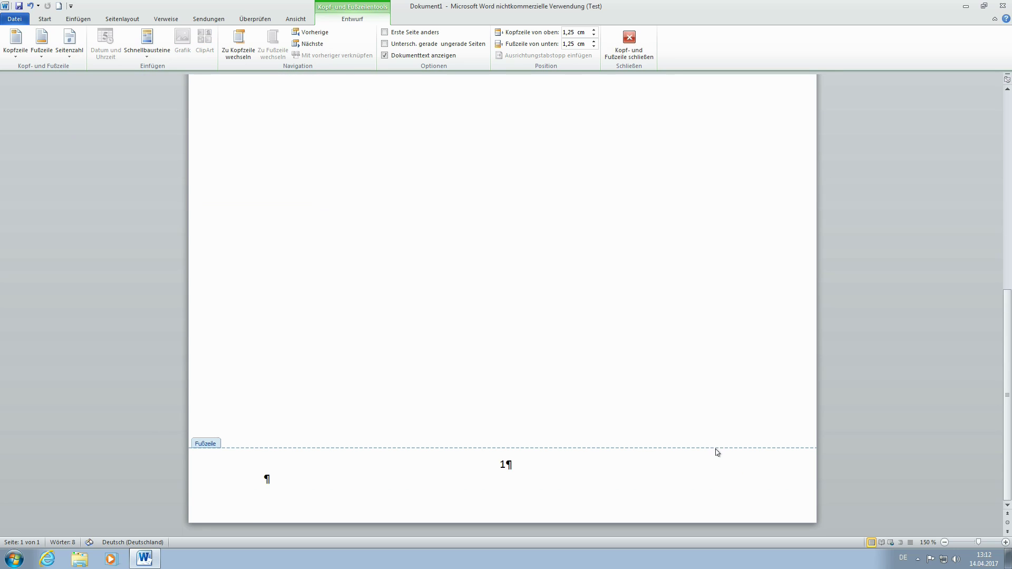
{"action": "key", "text": "ctrl+l"}
{"action": "key", "text": "Delete"}
{"action": "key", "text": "Delete"}
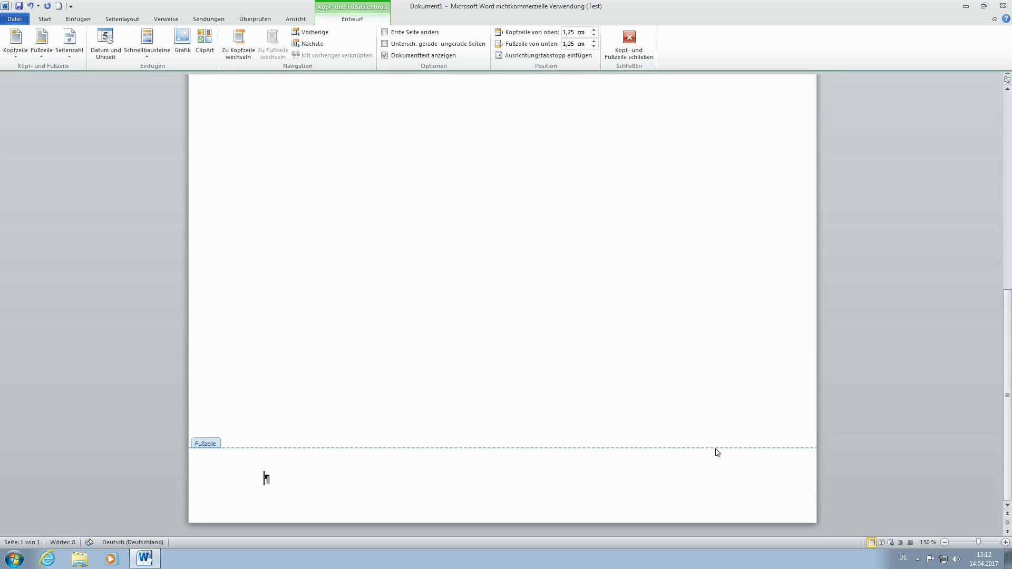
- Insert Einfache Zahl 3 at the page bottom and type 'Seite' before it
{"action": "left_click", "coordinate": [69, 46]}
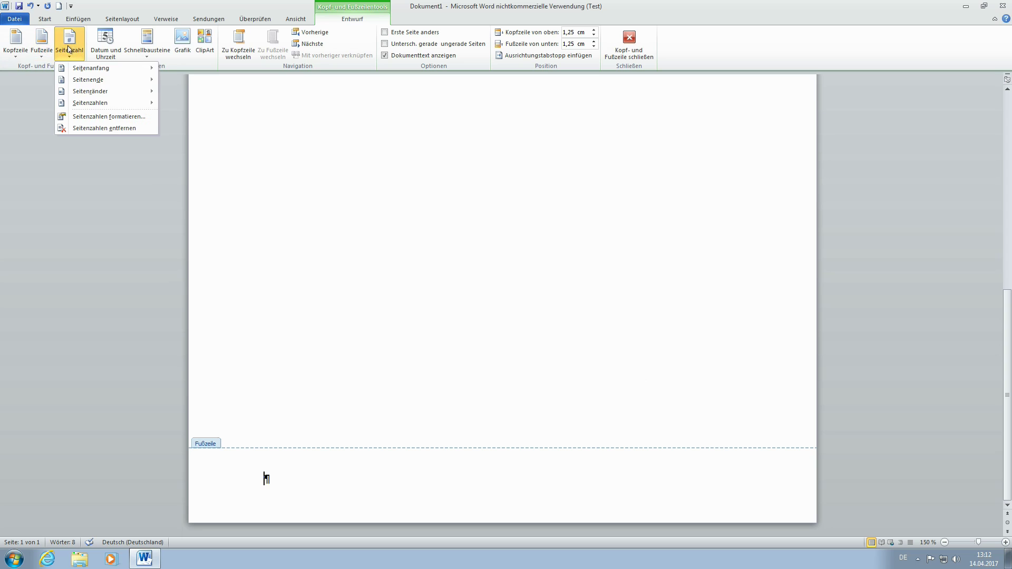
{"action": "left_click", "coordinate": [290, 214]}
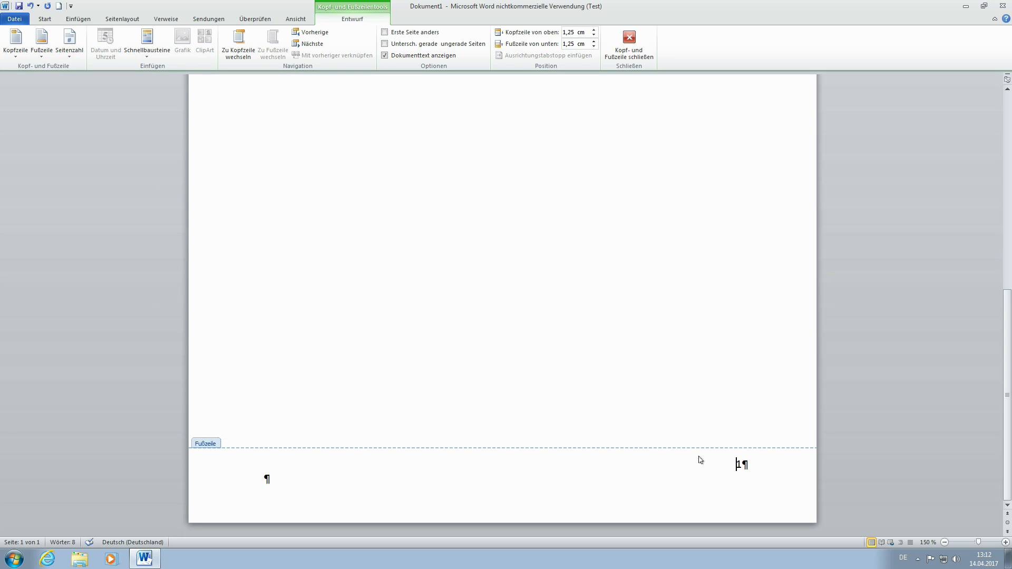
{"action": "type", "text": "Seite"}
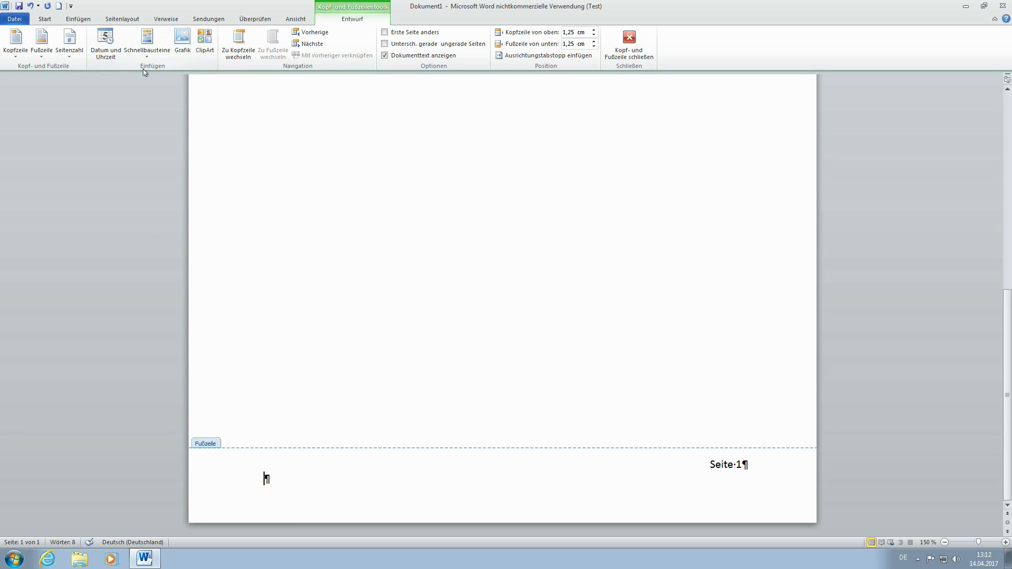
- Insert the date 14.04.2017 into the footer beside Seite 1, then move up to the header
{"action": "left_click", "coordinate": [106, 58]}
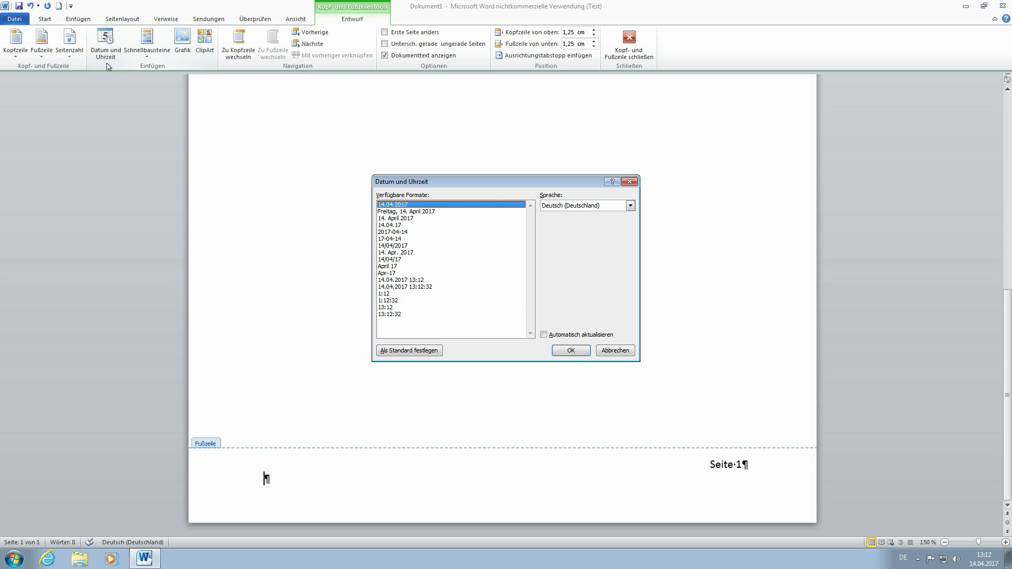
{"action": "left_click", "coordinate": [571, 351]}
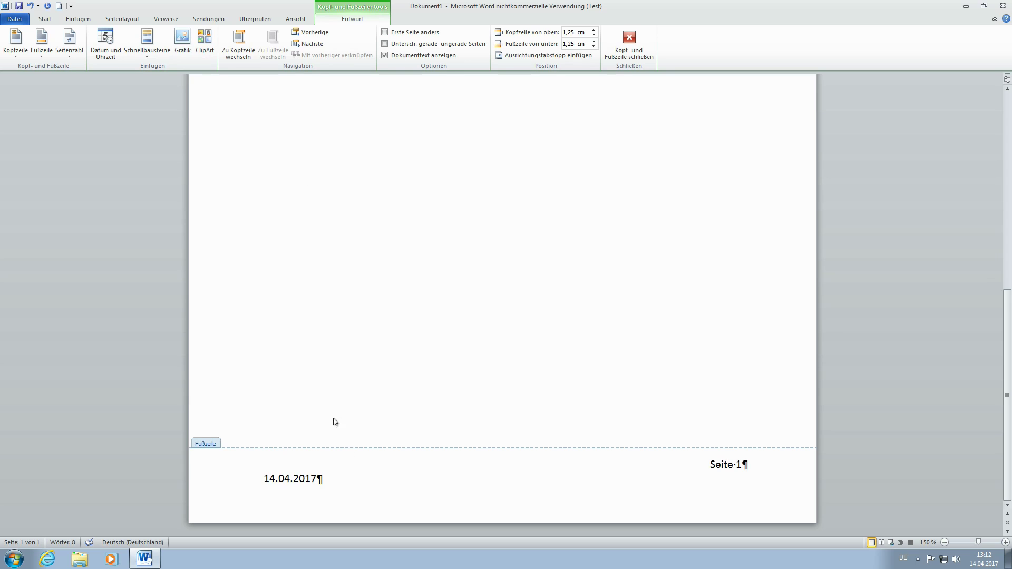
{"action": "scroll", "coordinate": [495, 320], "scroll_direction": "up", "scroll_amount": 10}
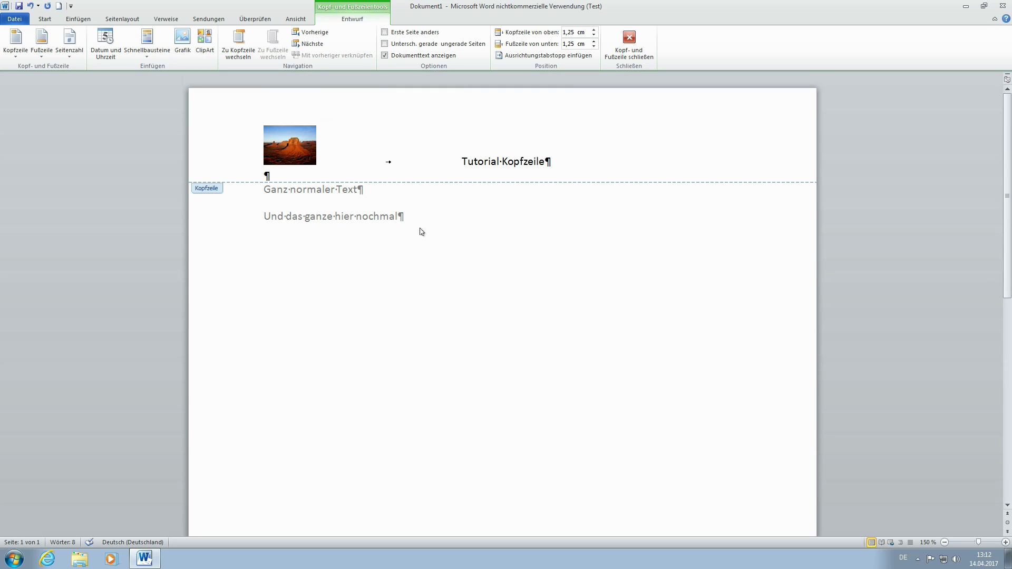
- Close header and footer editing and return to the end of the body text
{"action": "left_click", "coordinate": [639, 42]}
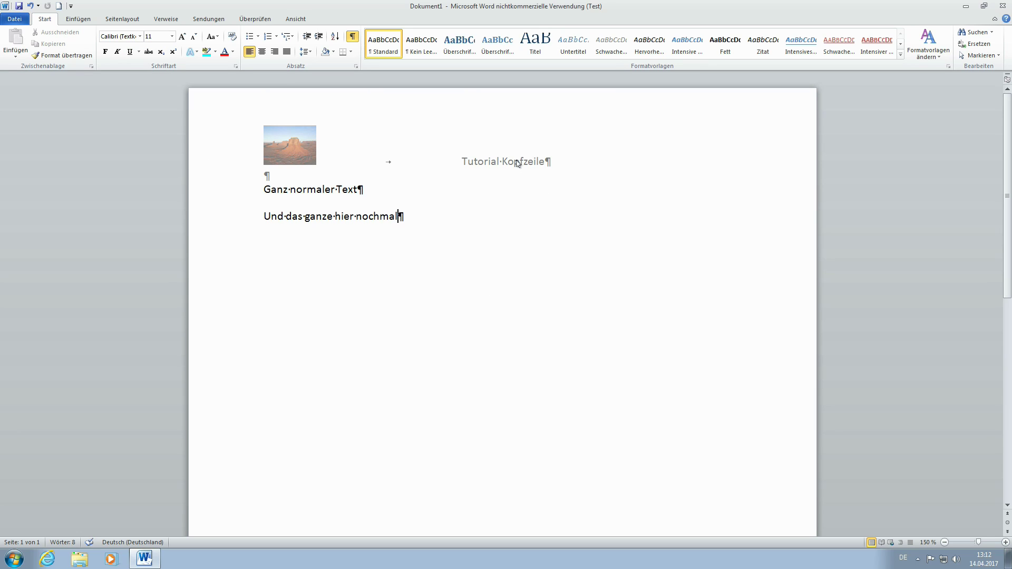
{"action": "scroll", "coordinate": [503, 284], "scroll_direction": "down", "scroll_amount": 5}
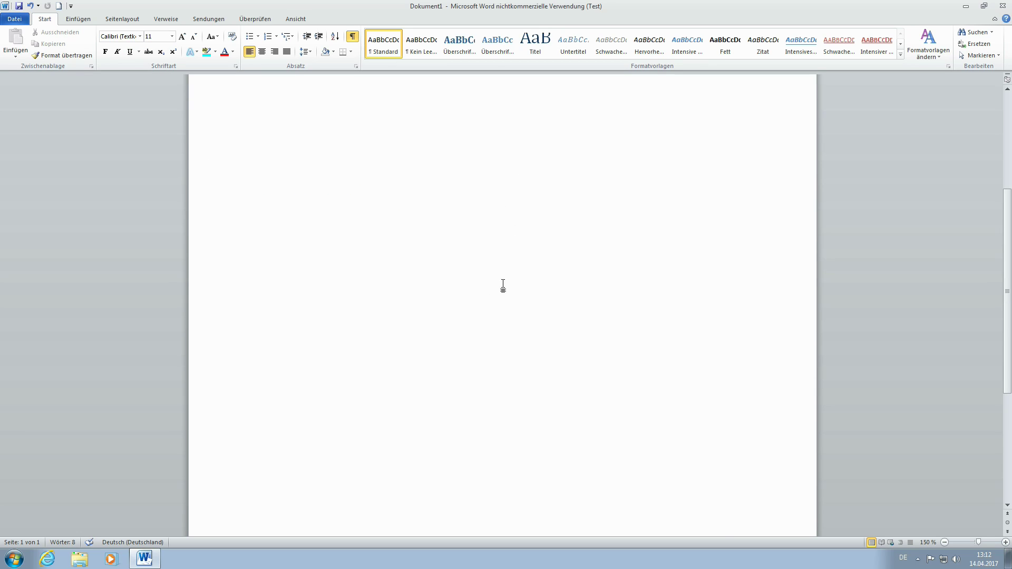
{"action": "scroll", "coordinate": [503, 284], "scroll_direction": "down", "scroll_amount": 3}
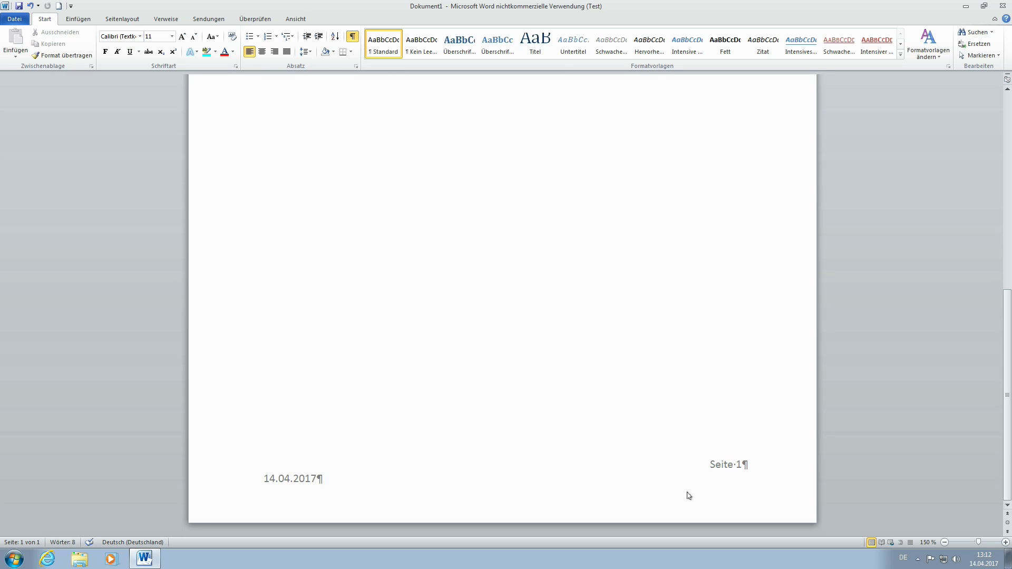
{"action": "scroll", "coordinate": [483, 465], "scroll_direction": "up", "scroll_amount": 8}
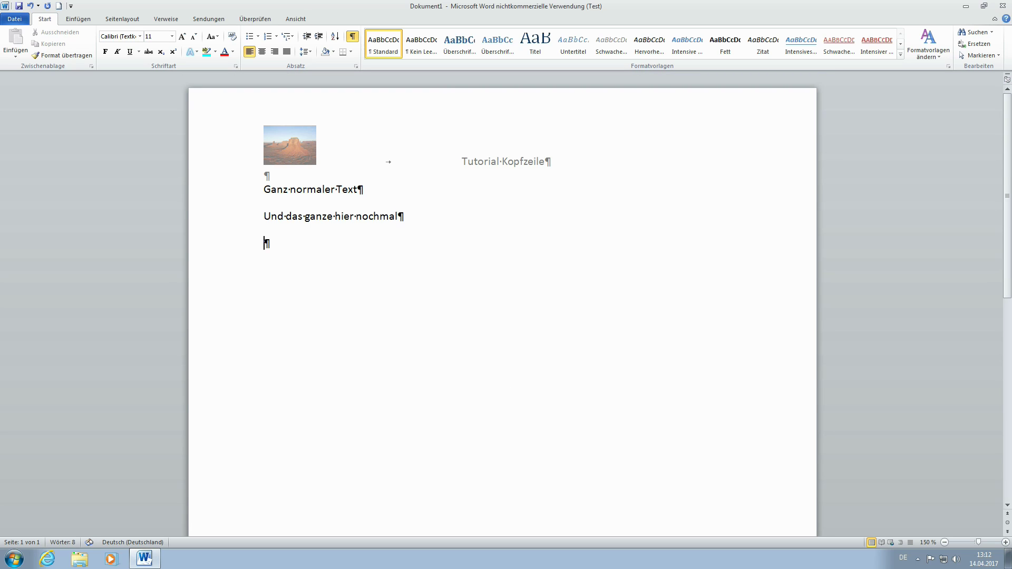
- Insert a page break with Ctrl+Enter to create page 2, whose footer reads Seite 2
{"action": "key", "text": "ctrl+Return"}
{"action": "scroll", "coordinate": [635, 402], "scroll_direction": "down", "scroll_amount": 4}
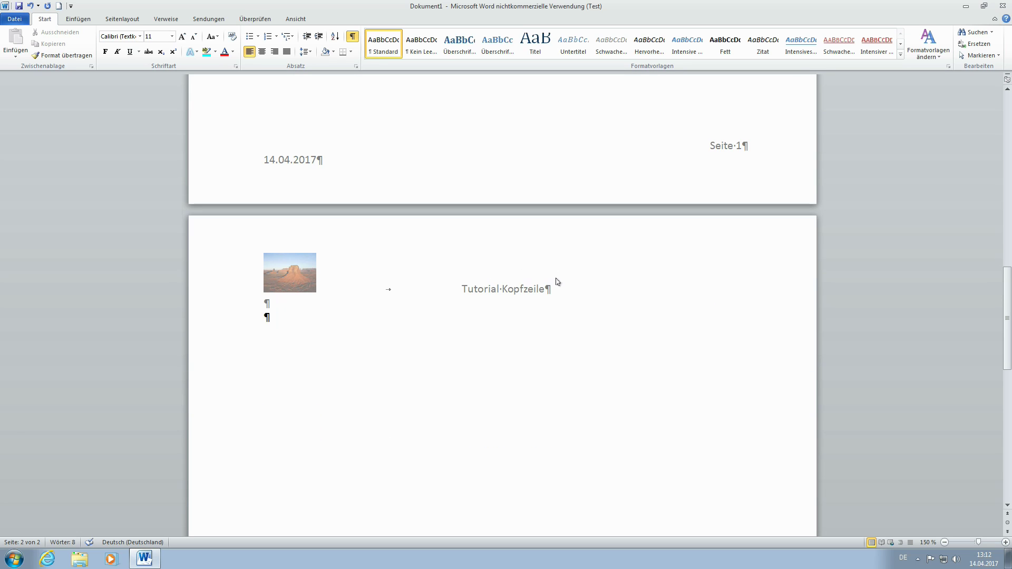
{"action": "scroll", "coordinate": [557, 305], "scroll_direction": "down", "scroll_amount": 5}
{"action": "scroll", "coordinate": [557, 304], "scroll_direction": "down", "scroll_amount": 5}
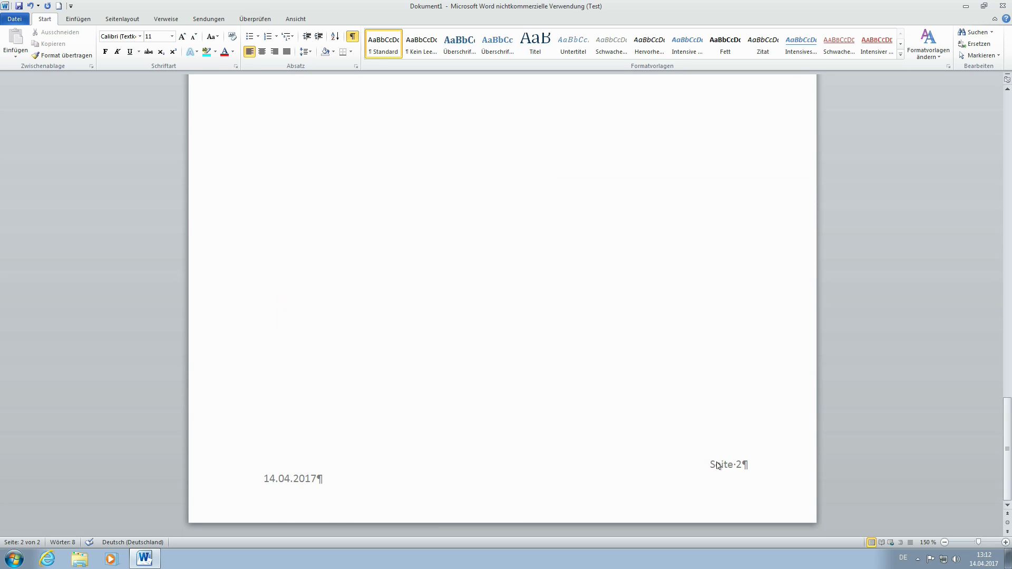
{"action": "scroll", "coordinate": [445, 438], "scroll_direction": "up", "scroll_amount": 3}
{"action": "scroll", "coordinate": [485, 441], "scroll_direction": "up", "scroll_amount": 7}
{"action": "scroll", "coordinate": [527, 446], "scroll_direction": "down", "scroll_amount": 10}
{"action": "scroll", "coordinate": [525, 489], "scroll_direction": "up", "scroll_amount": 7}
{"action": "scroll", "coordinate": [348, 364], "scroll_direction": "up", "scroll_amount": 3}
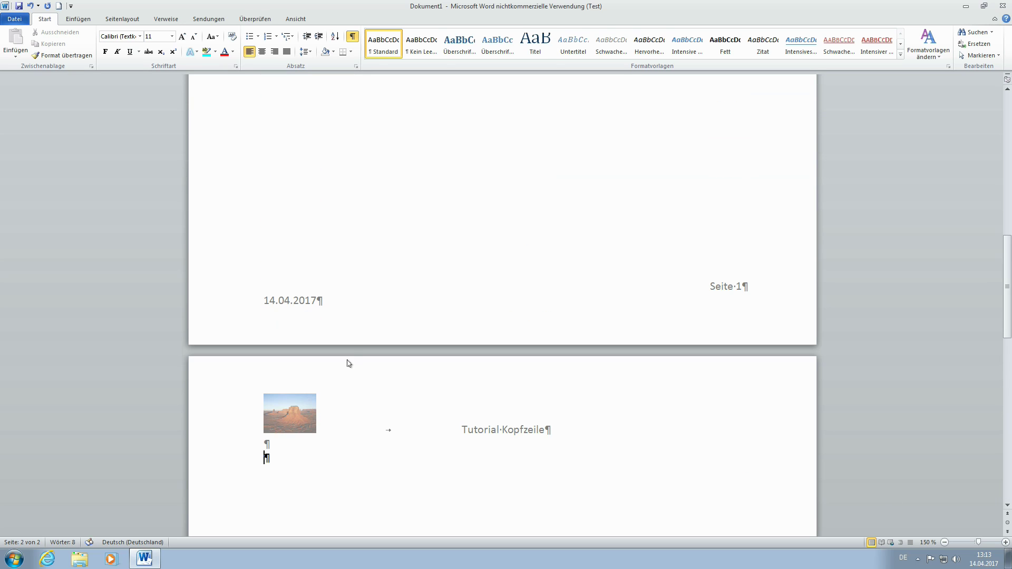
- Clear the footer and type the street address, postal code and town on three lines
{"action": "double_click", "coordinate": [338, 307]}
{"action": "key", "text": "ctrl+a"}
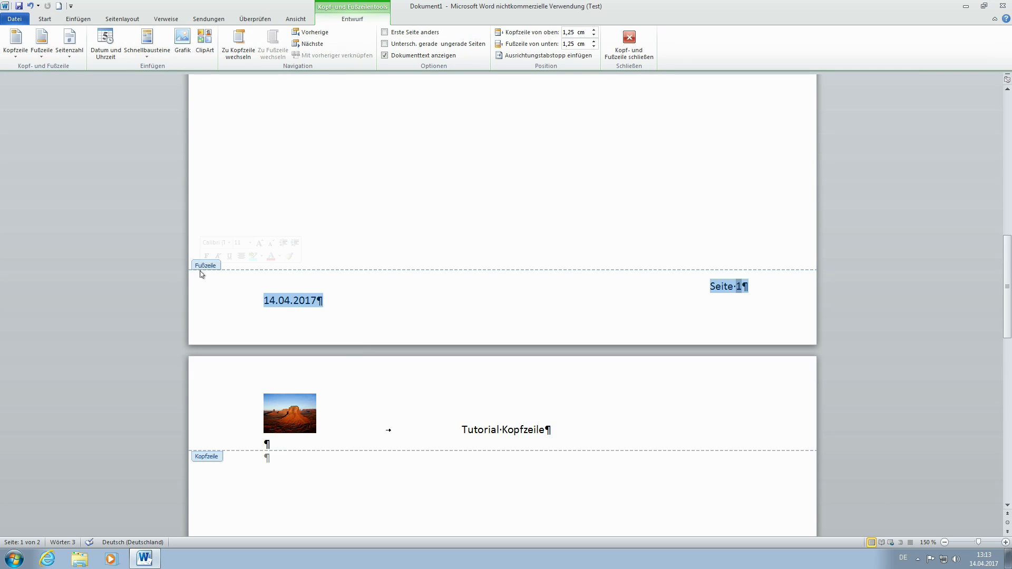
{"action": "key", "text": "Delete"}
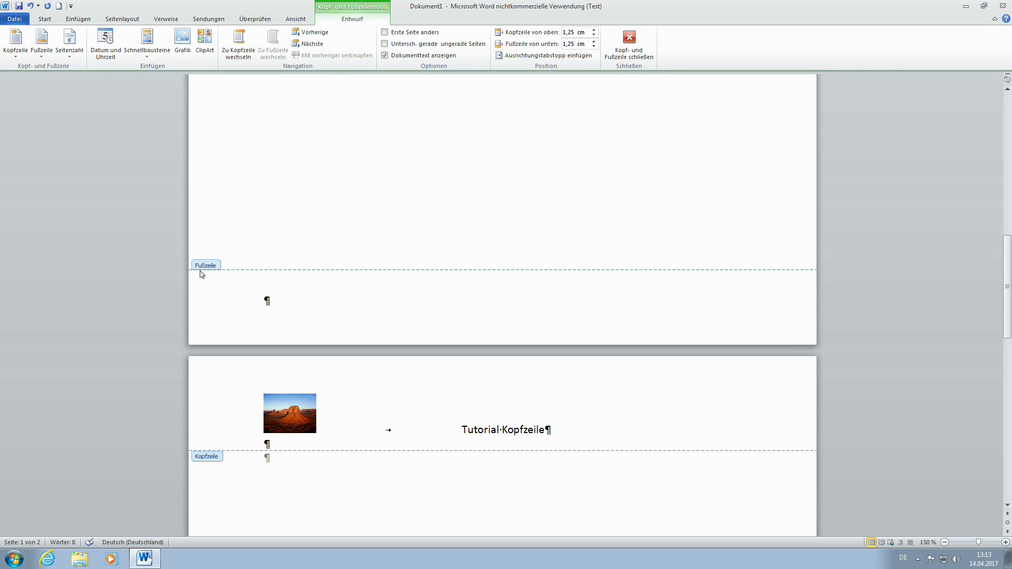
{"action": "type", "text": "Adresse"}
{"action": "type", "text": ": Musterst"}
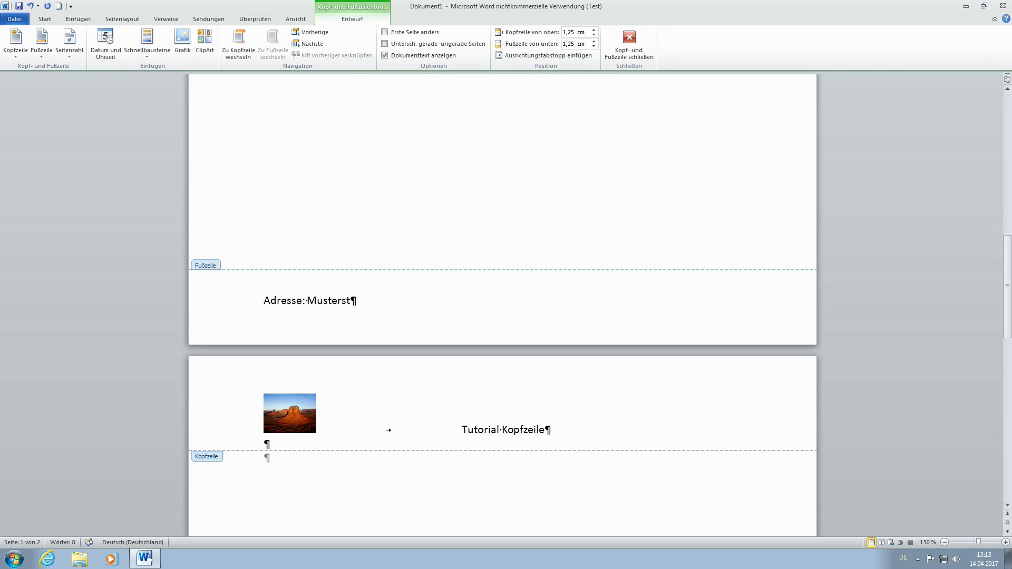
{"action": "type", "text": "rasse 10"}
{"action": "key", "text": "Return"}
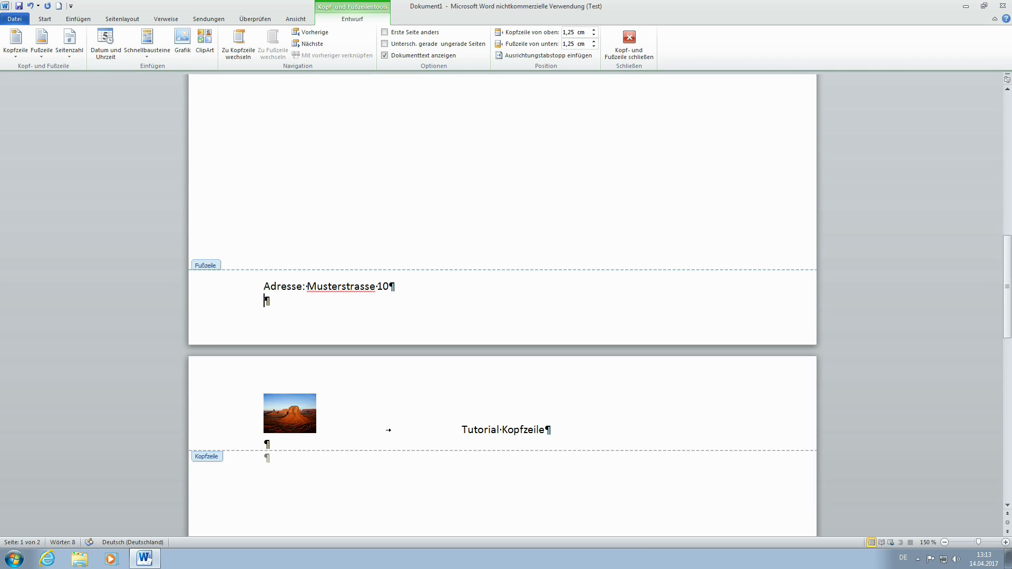
{"action": "key", "text": "Tab"}
{"action": "key", "text": "BackSpace"}
{"action": "type", "text": "PLZ 123"}
{"action": "type", "text": "45"}
{"action": "key", "text": "Return"}
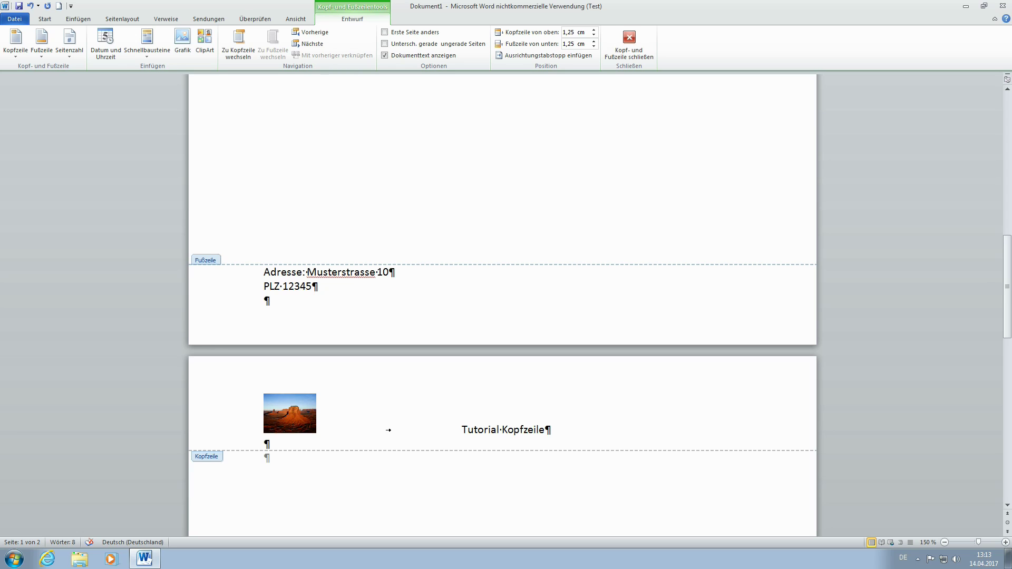
{"action": "type", "text": "Ort: Must"}
{"action": "type", "text": "erhausen"}
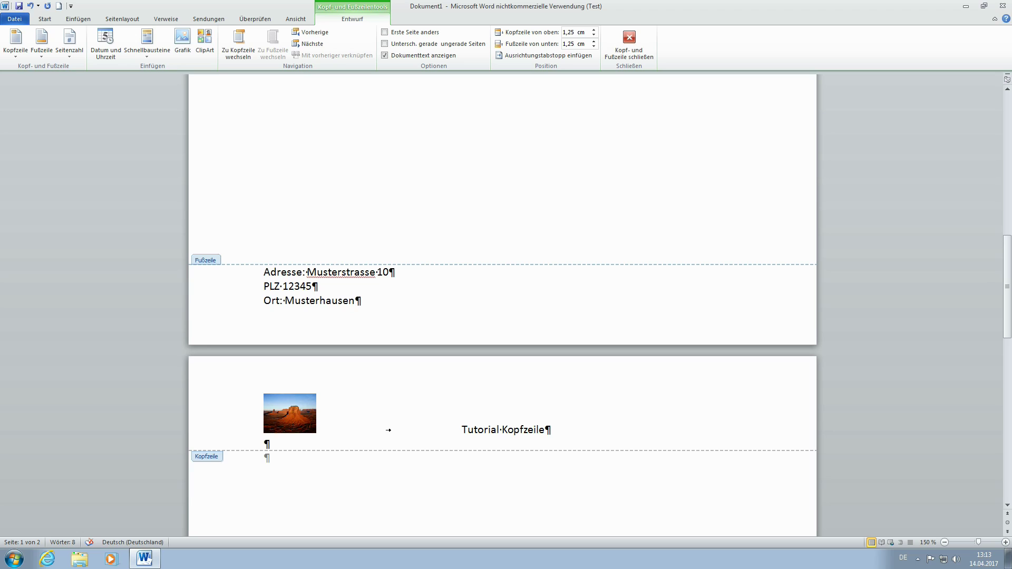
- Add the Telefon, FAX and E-Mail entries at the centre tab beside the address lines
{"action": "double_click", "coordinate": [503, 272]}
{"action": "type", "text": "Telefon:"}
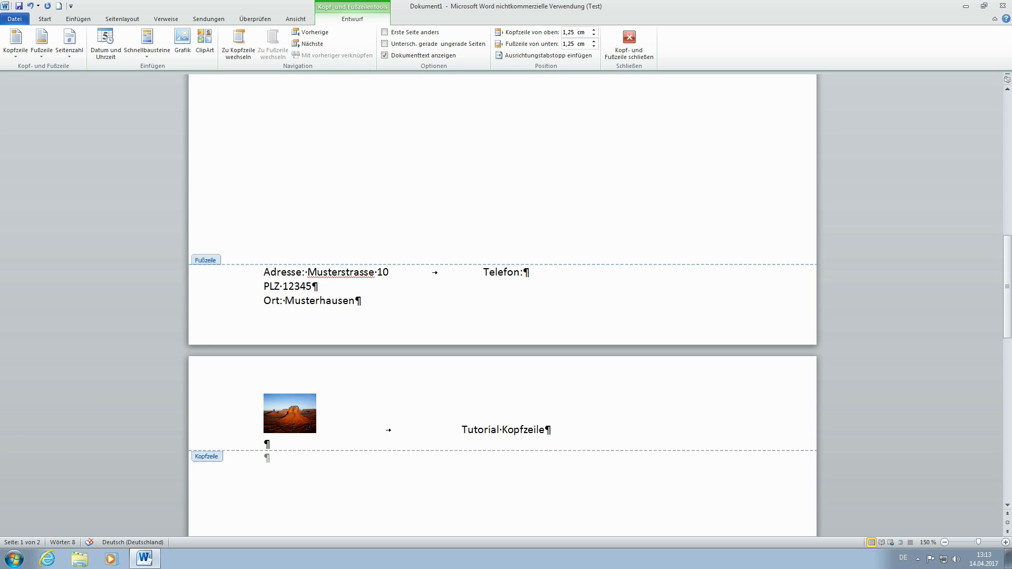
{"action": "type", "text": " 12345 / "}
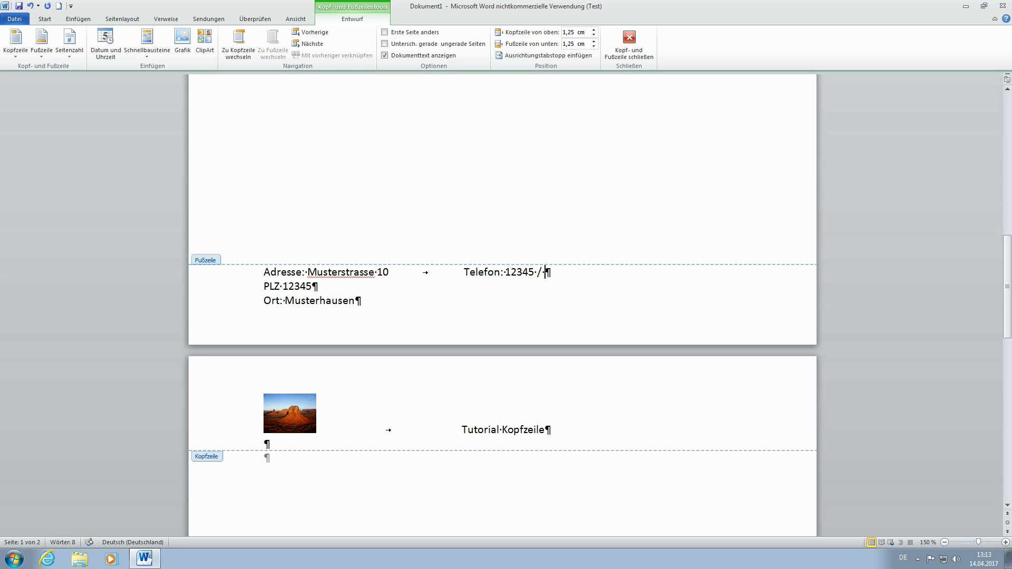
{"action": "type", "text": "6789"}
{"action": "key", "text": "Tab"}
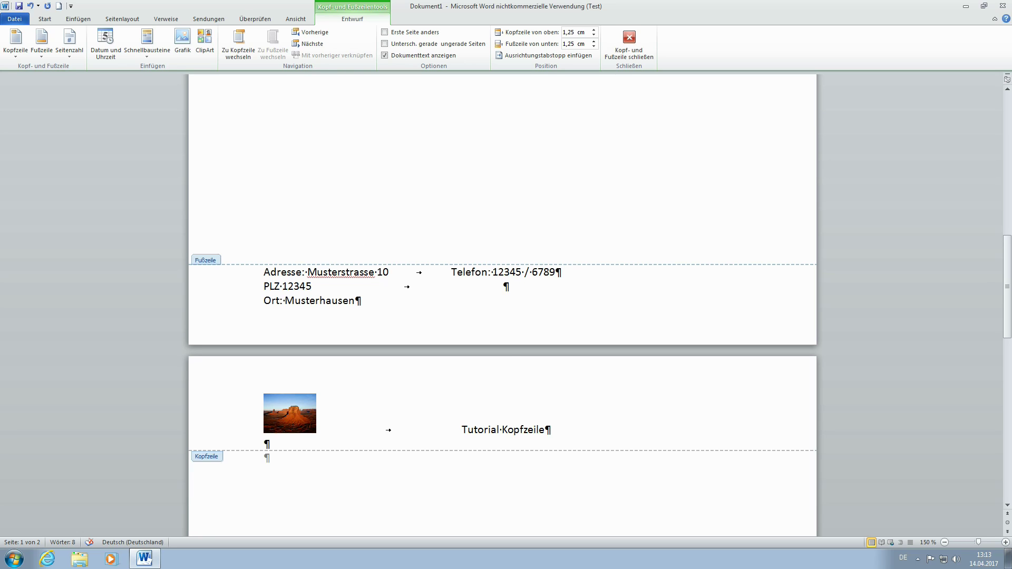
{"action": "type", "text": "FAX: "}
{"action": "type", "text": "98765/4"}
{"action": "type", "text": "3210"}
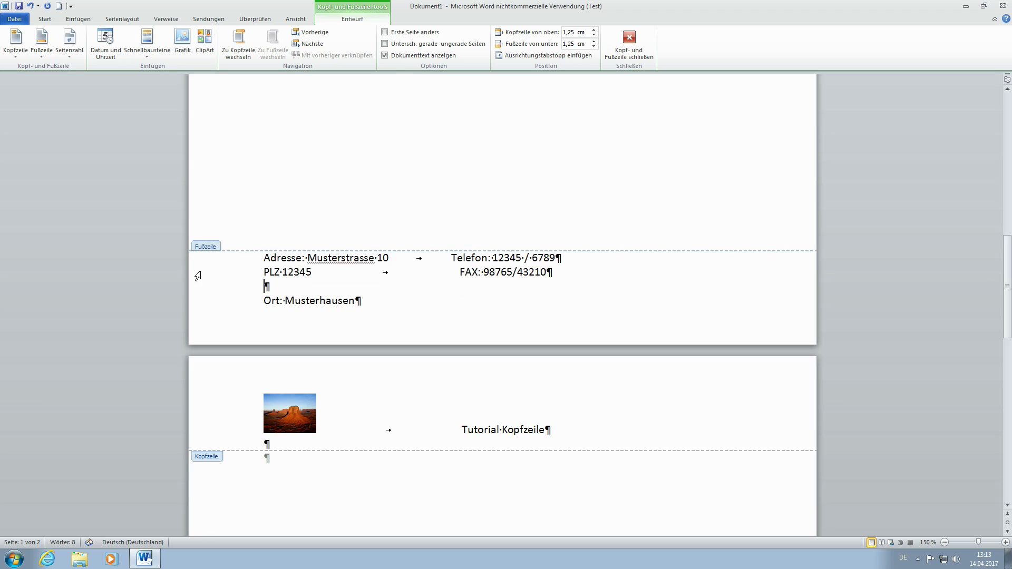
{"action": "key", "text": "Down"}
{"action": "key", "text": "Tab"}
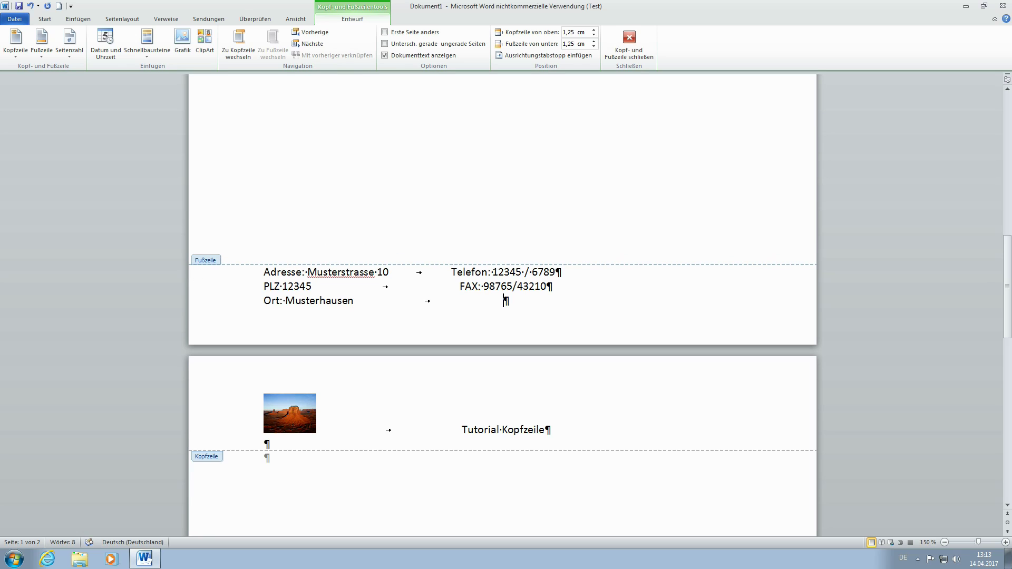
{"action": "type", "text": "E-Mail: "}
{"action": "type", "text": "muste"}
{"action": "type", "text": "rmann@"}
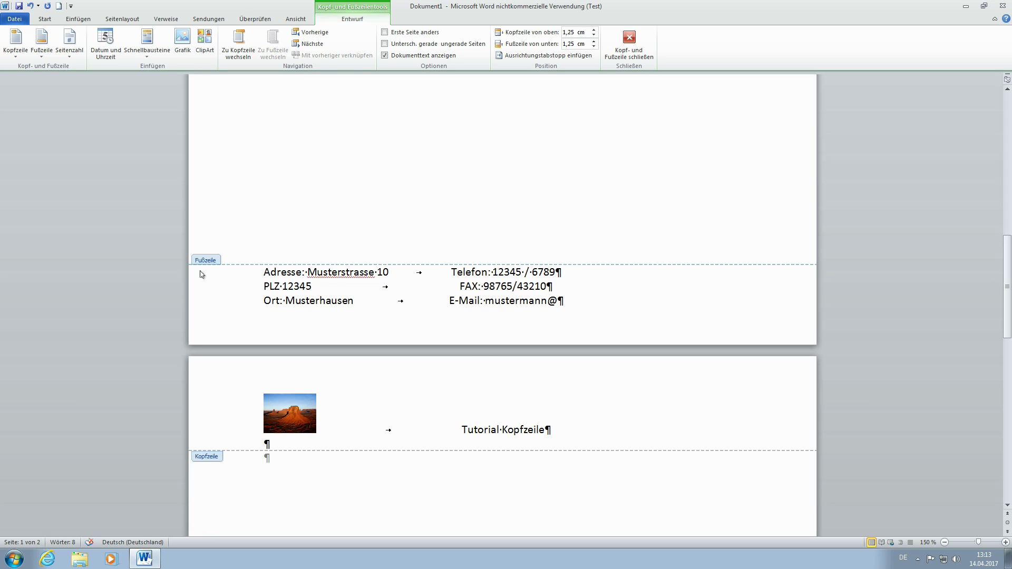
{"action": "type", "text": "mail.com"}
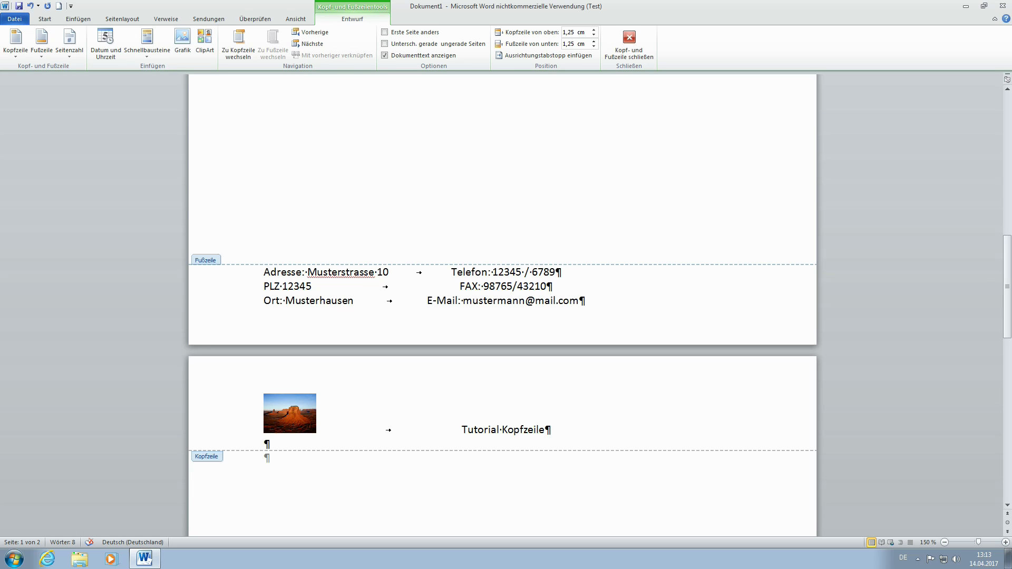
{"action": "left_click", "coordinate": [636, 50]}
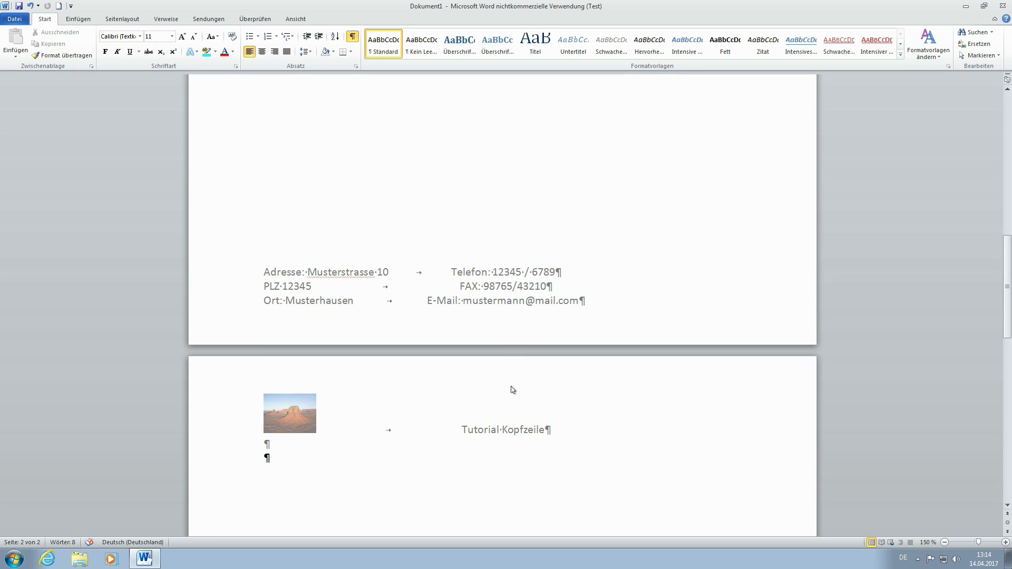
{"action": "scroll", "coordinate": [519, 411], "scroll_direction": "down", "scroll_amount": 10}
{"action": "scroll", "coordinate": [523, 385], "scroll_direction": "down", "scroll_amount": 4}
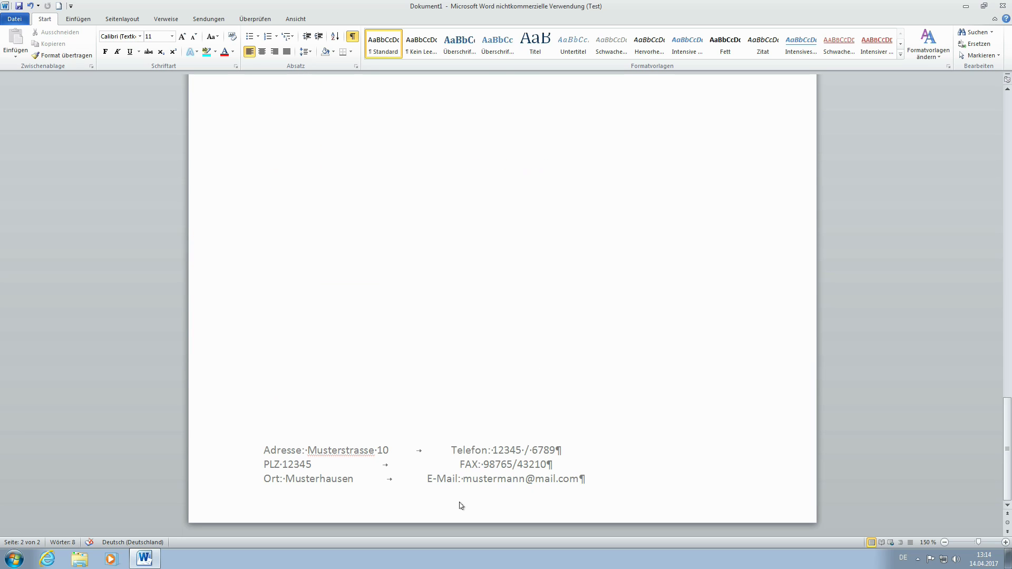
{"action": "key", "text": "ctrl+Return"}
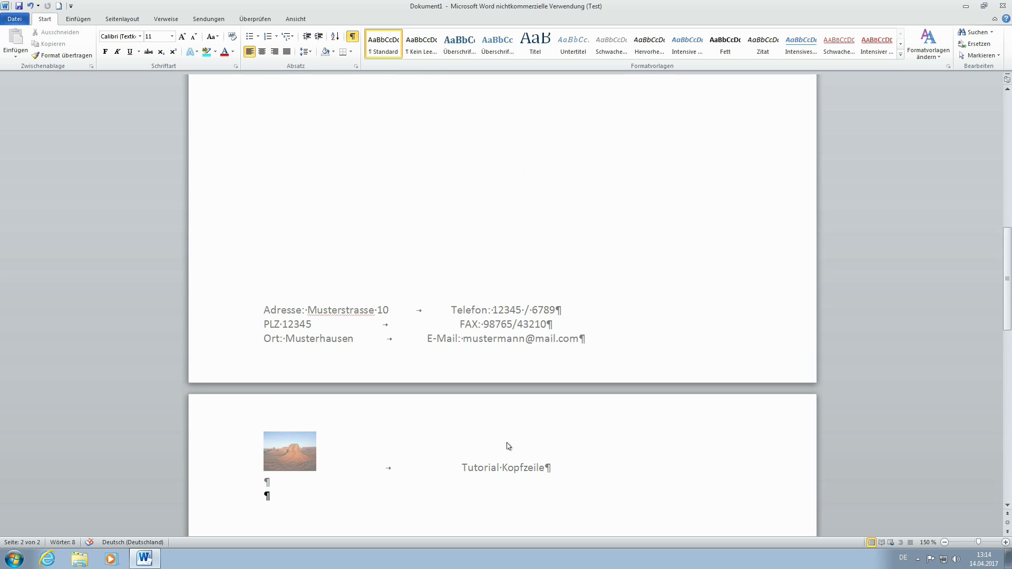
{"action": "double_click", "coordinate": [511, 338]}
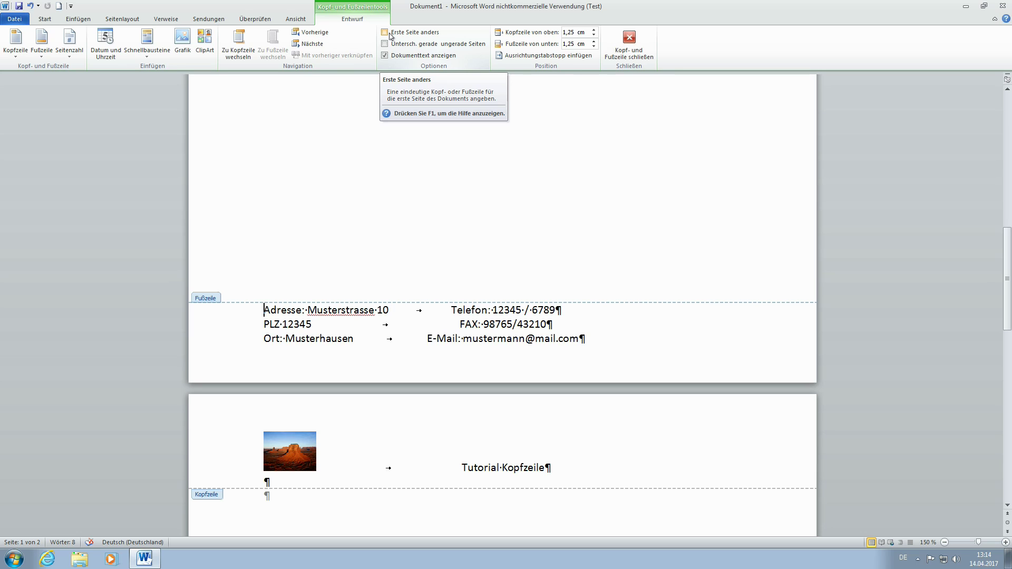
- Enable Erste Seite anders, then type 'Fußzeile Seite 1' in the footer and 'Kopfzeile Seite 1' in the header
{"action": "left_click", "coordinate": [390, 35]}
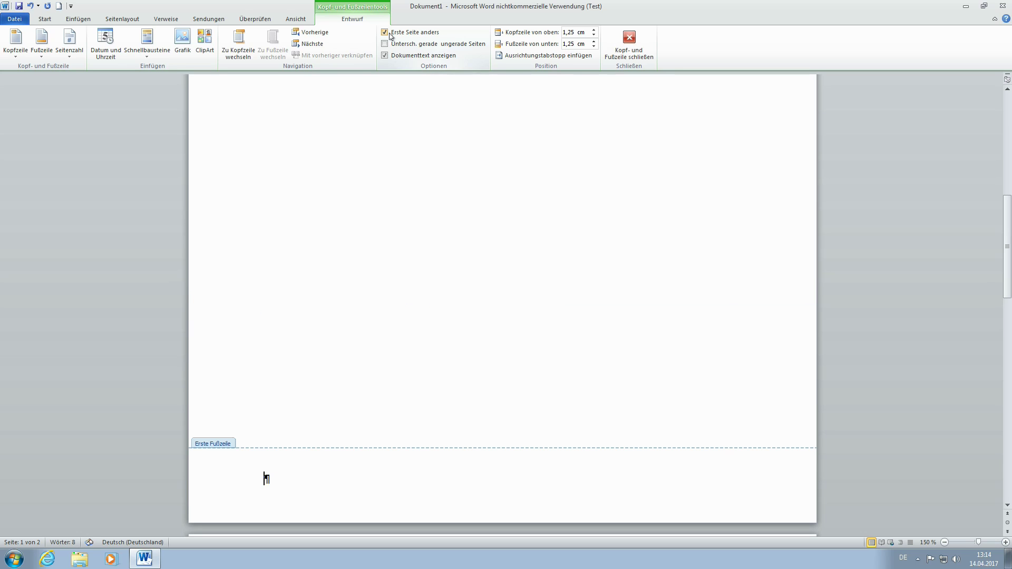
{"action": "scroll", "coordinate": [515, 308], "scroll_direction": "down", "scroll_amount": 5}
{"action": "scroll", "coordinate": [517, 310], "scroll_direction": "down", "scroll_amount": 8}
{"action": "scroll", "coordinate": [517, 310], "scroll_direction": "down", "scroll_amount": 5}
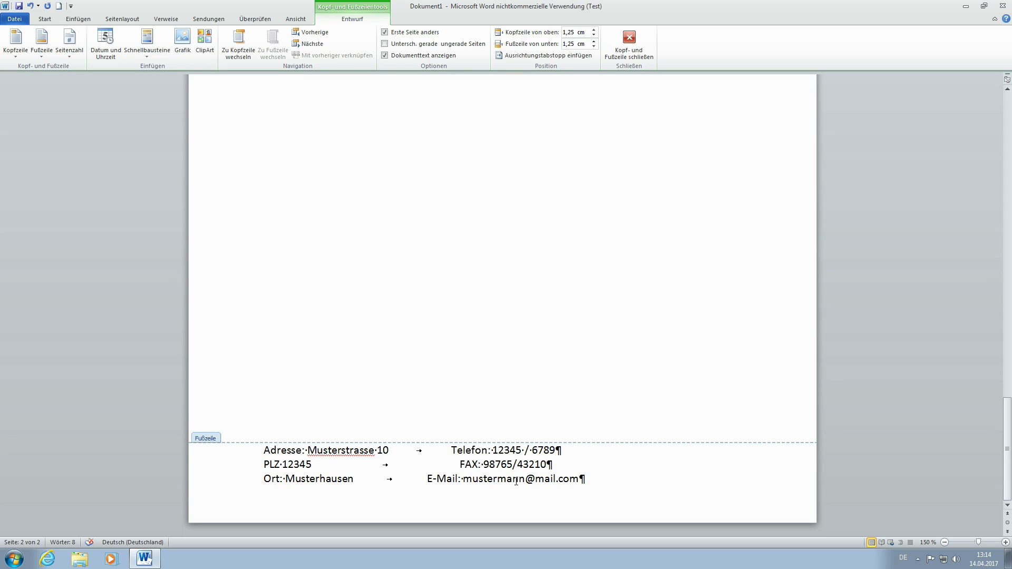
{"action": "scroll", "coordinate": [521, 480], "scroll_direction": "up", "scroll_amount": 10}
{"action": "scroll", "coordinate": [521, 478], "scroll_direction": "up", "scroll_amount": 4}
{"action": "left_click", "coordinate": [368, 416]}
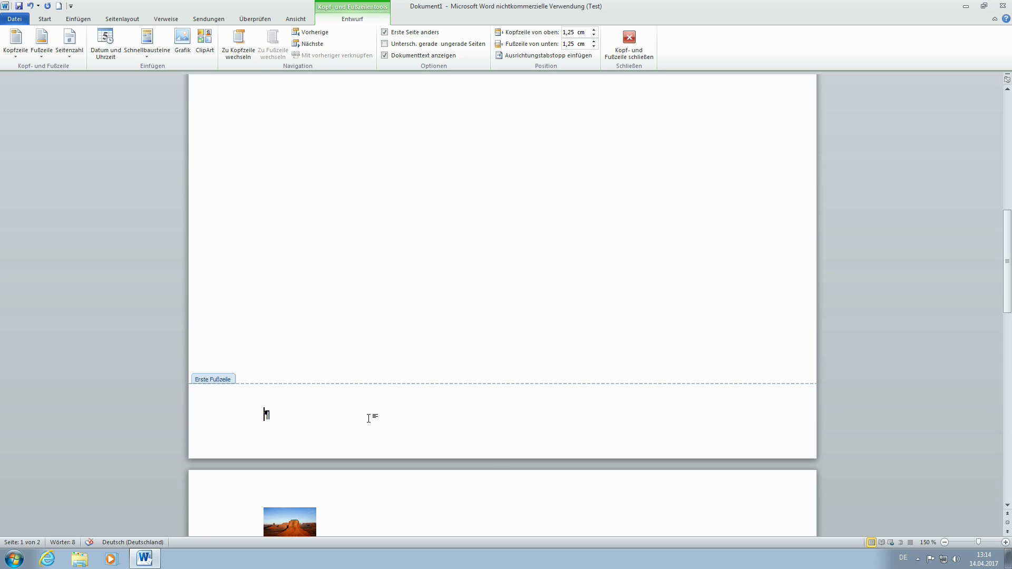
{"action": "type", "text": "Fußze"}
{"action": "type", "text": "ile Seite "}
{"action": "type", "text": "1"}
{"action": "left_click", "coordinate": [238, 45]}
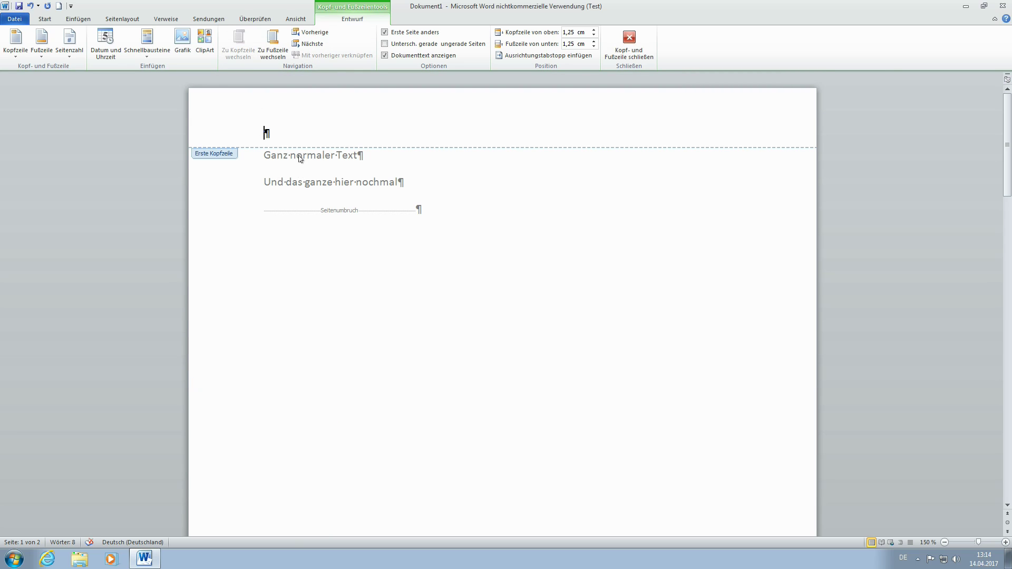
{"action": "type", "text": "Ko"}
{"action": "type", "text": "pfzeile Seite 1"}
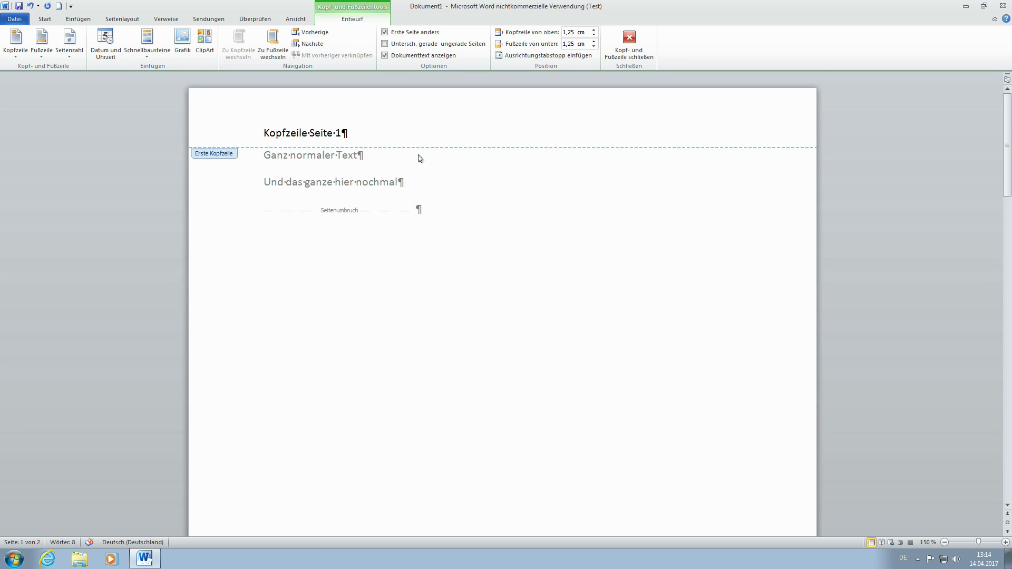
- Close header editing, zoom out twice to 110% to show both pages, and reopen the headers
{"action": "left_click", "coordinate": [634, 43]}
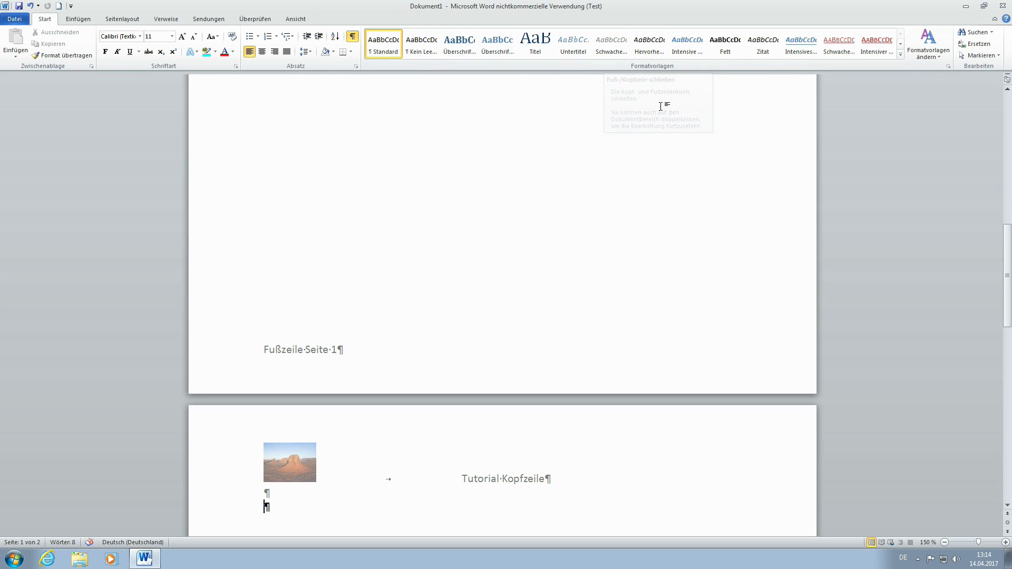
{"action": "left_click", "coordinate": [944, 543]}
{"action": "left_click", "coordinate": [944, 542]}
{"action": "left_click", "coordinate": [944, 542]}
{"action": "left_click", "coordinate": [944, 542]}
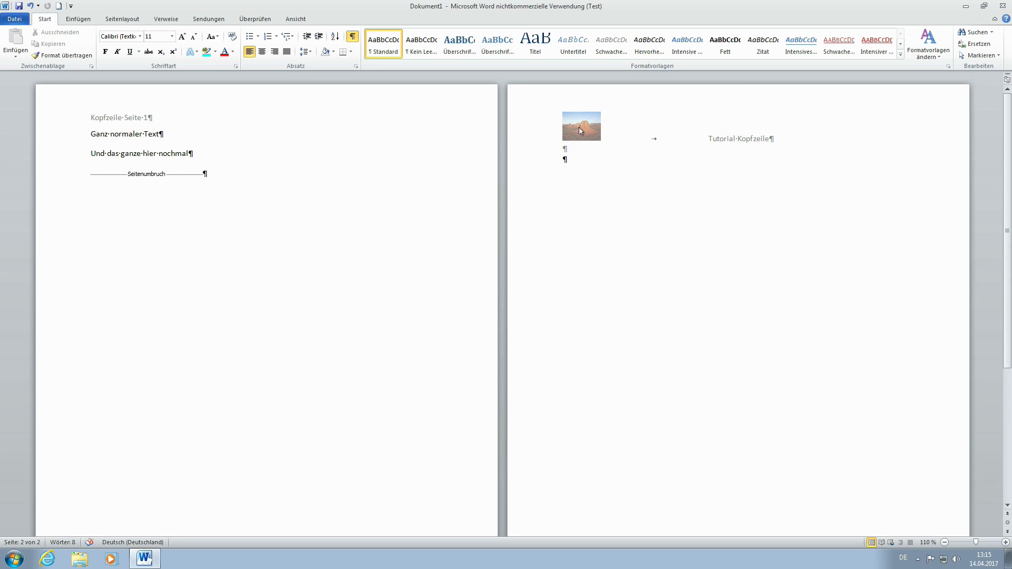
{"action": "scroll", "coordinate": [721, 320], "scroll_direction": "down", "scroll_amount": 5}
{"action": "scroll", "coordinate": [721, 320], "scroll_direction": "down", "scroll_amount": 2}
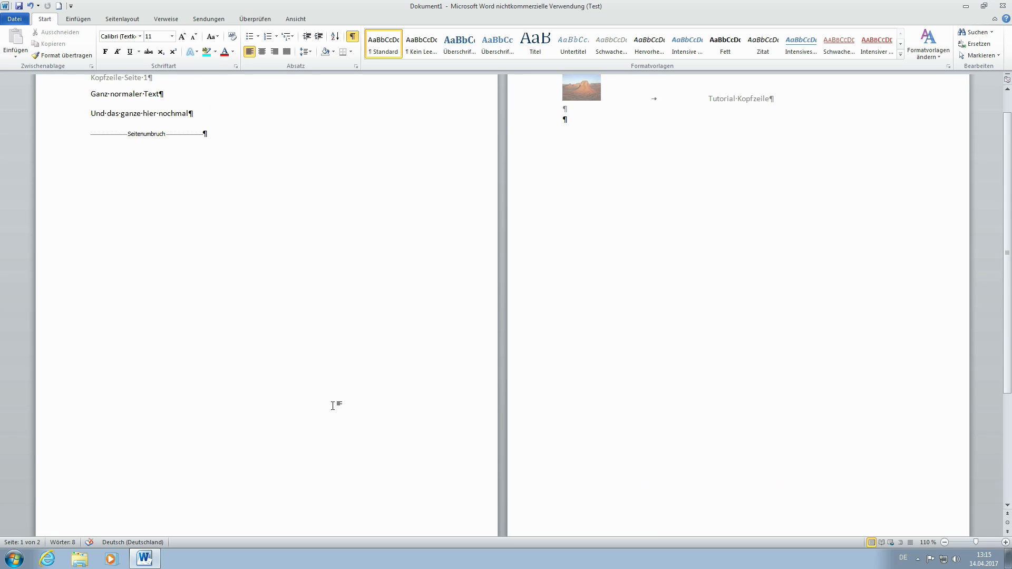
{"action": "scroll", "coordinate": [380, 413], "scroll_direction": "up", "scroll_amount": 5}
{"action": "scroll", "coordinate": [307, 391], "scroll_direction": "up", "scroll_amount": 1}
{"action": "double_click", "coordinate": [641, 129]}
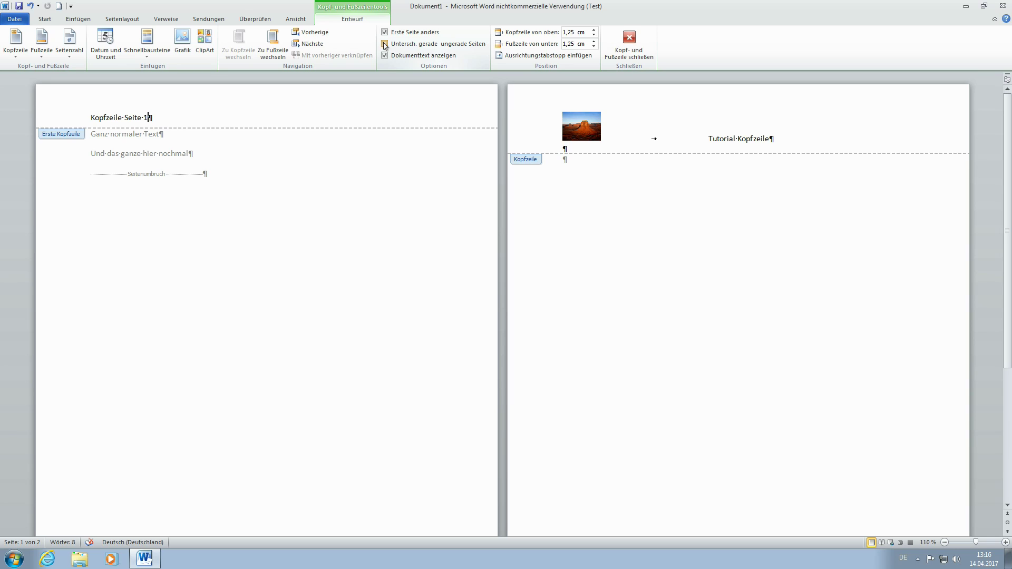
- Check Untersch. gerade ungerade Seiten so page 2 gets its own empty even-page header
{"action": "left_click", "coordinate": [388, 44]}
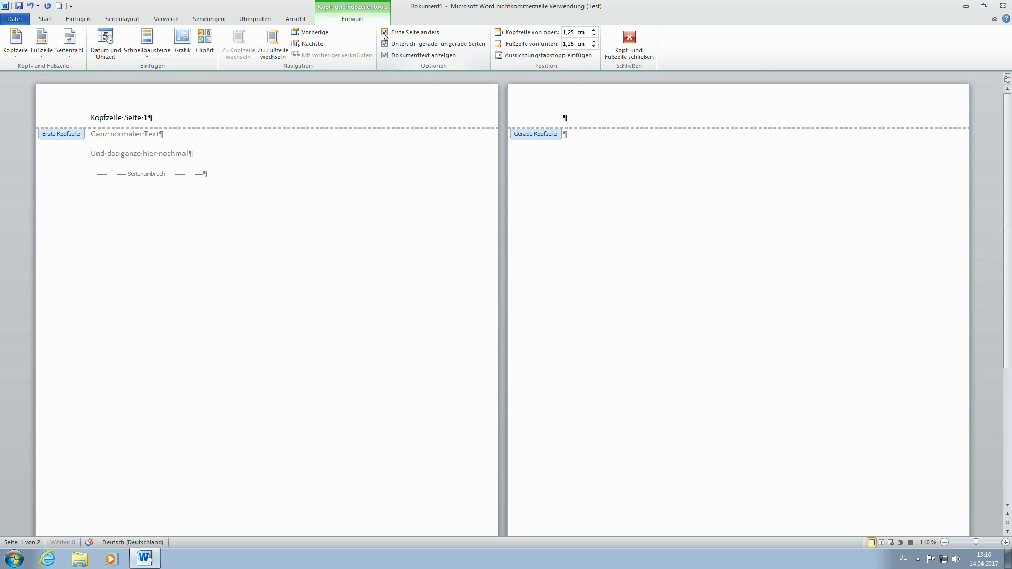
- Uncheck Erste Seite anders and delete all contact text from the odd-page footer
{"action": "left_click", "coordinate": [384, 32]}
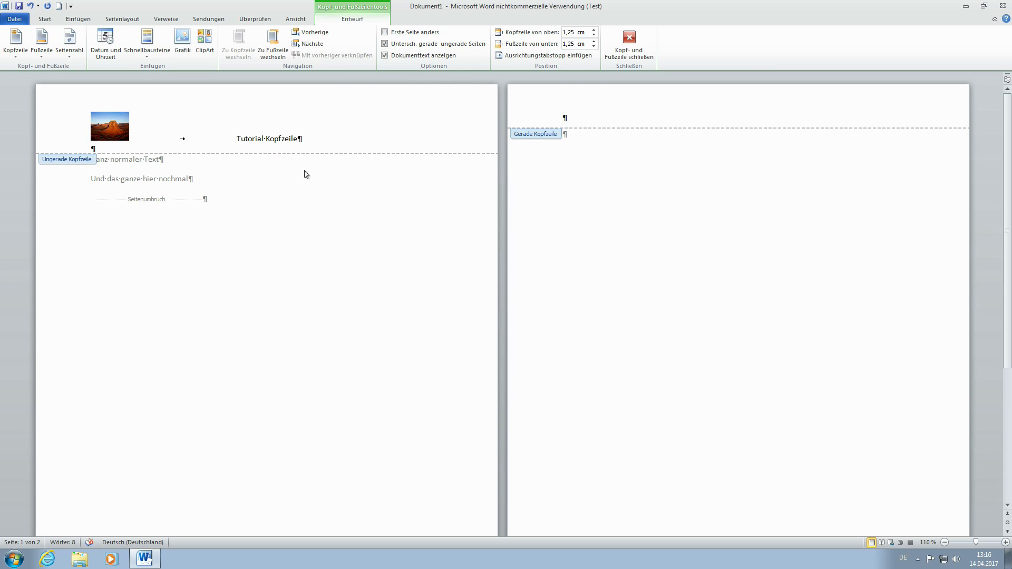
{"action": "scroll", "coordinate": [343, 263], "scroll_direction": "down", "scroll_amount": 6}
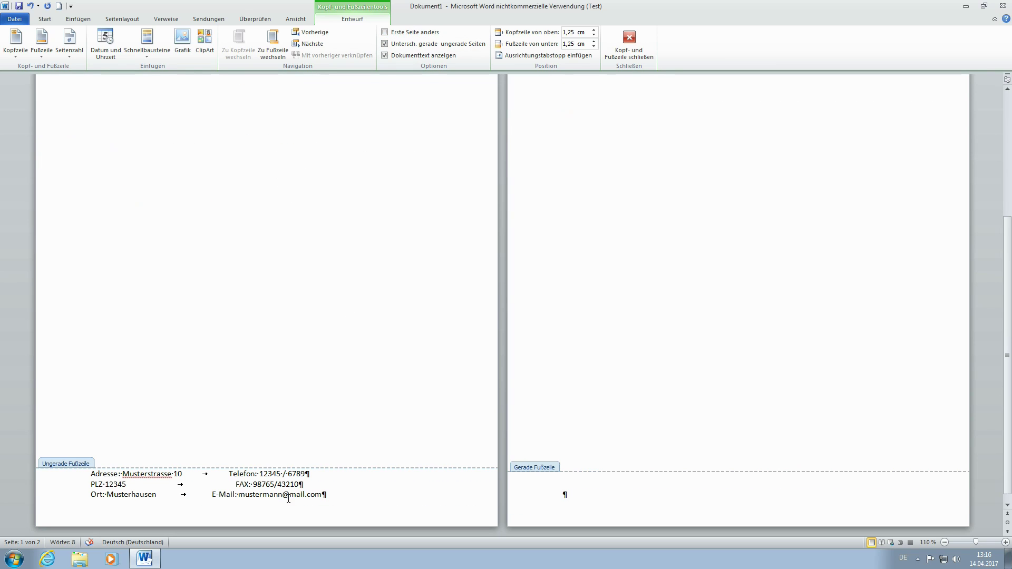
{"action": "left_click", "coordinate": [288, 498]}
{"action": "key", "text": "ctrl+a"}
{"action": "key", "text": "Delete"}
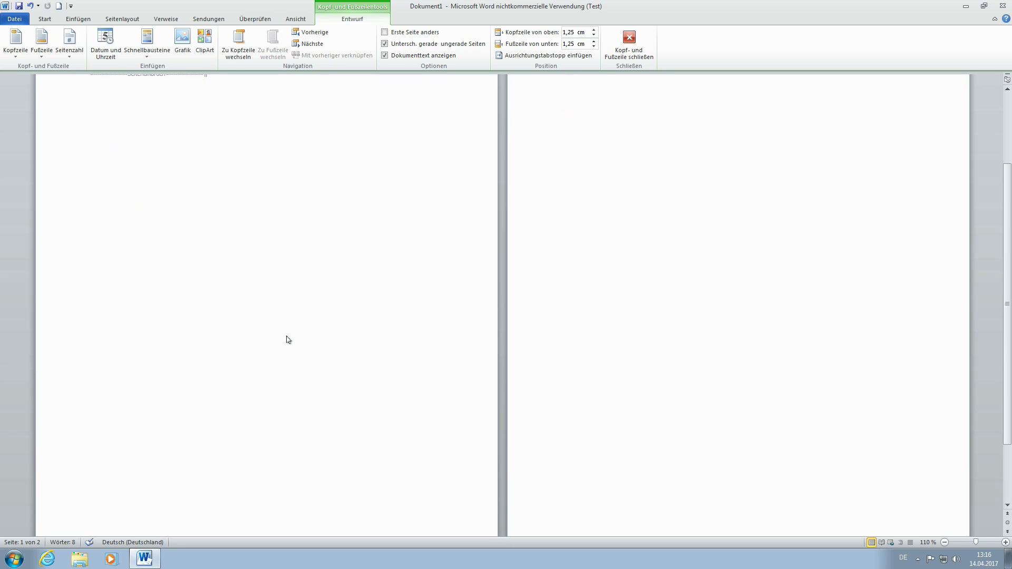
- Delete the odd header's desert photo and Tutorial Kopfzeile title, then return to the odd footer
{"action": "scroll", "coordinate": [287, 339], "scroll_direction": "up", "scroll_amount": 5}
{"action": "left_click_drag", "start_coordinate": [304, 139], "coordinate": [89, 127]}
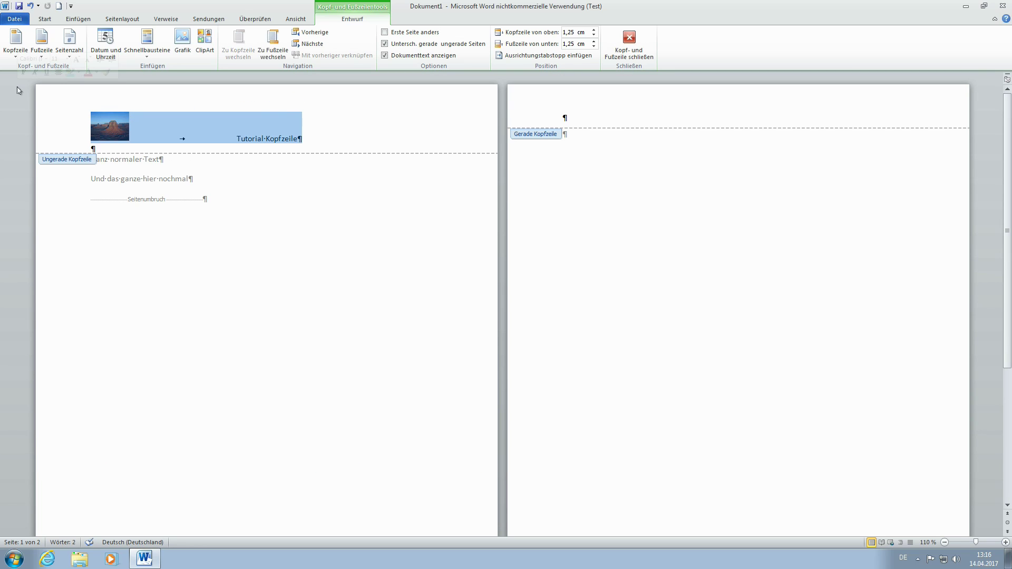
{"action": "key", "text": "Delete"}
{"action": "scroll", "coordinate": [232, 228], "scroll_direction": "down", "scroll_amount": 5}
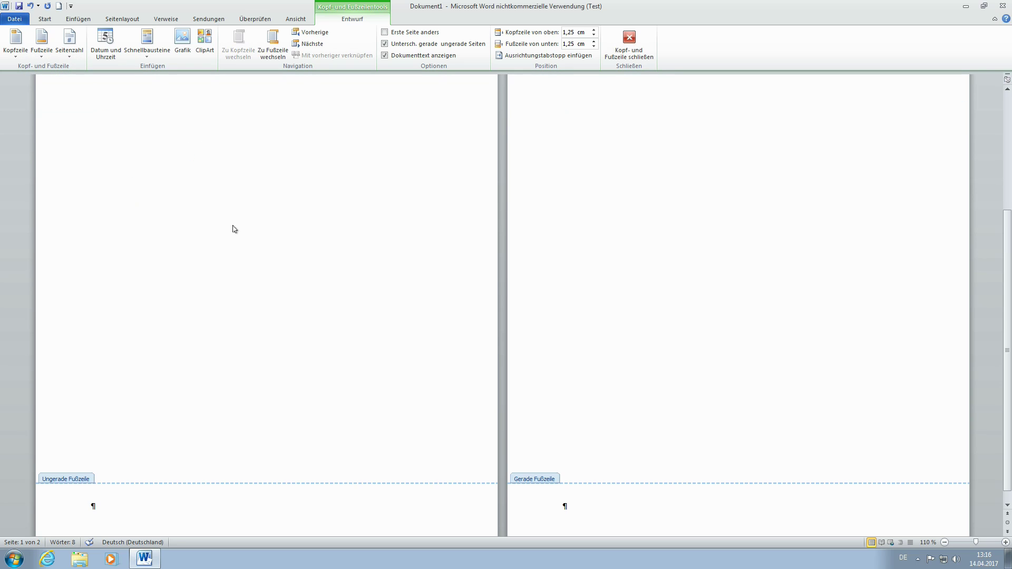
{"action": "left_click", "coordinate": [129, 504]}
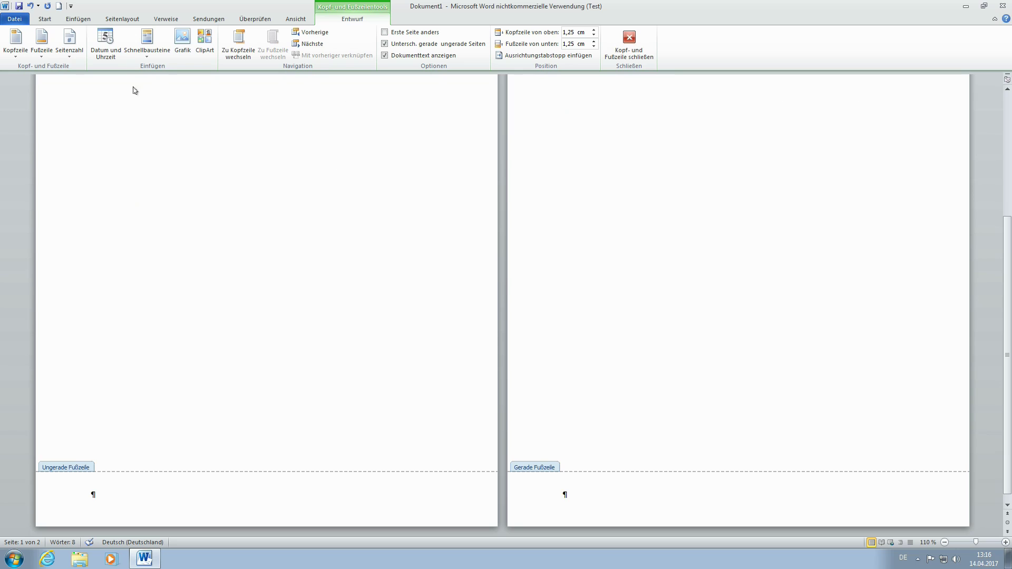
{"action": "left_click", "coordinate": [68, 58]}
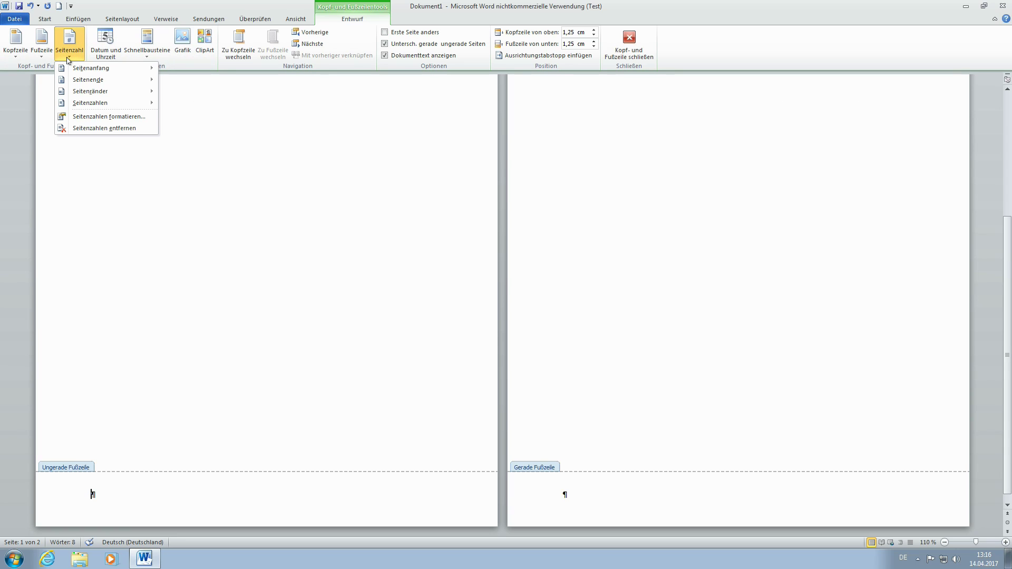
- Insert a plain page number in the odd footer and a right-aligned Einfache Zahl 3 in the even footer
{"action": "mouse_move", "coordinate": [87, 79]}
{"action": "left_click", "coordinate": [235, 115]}
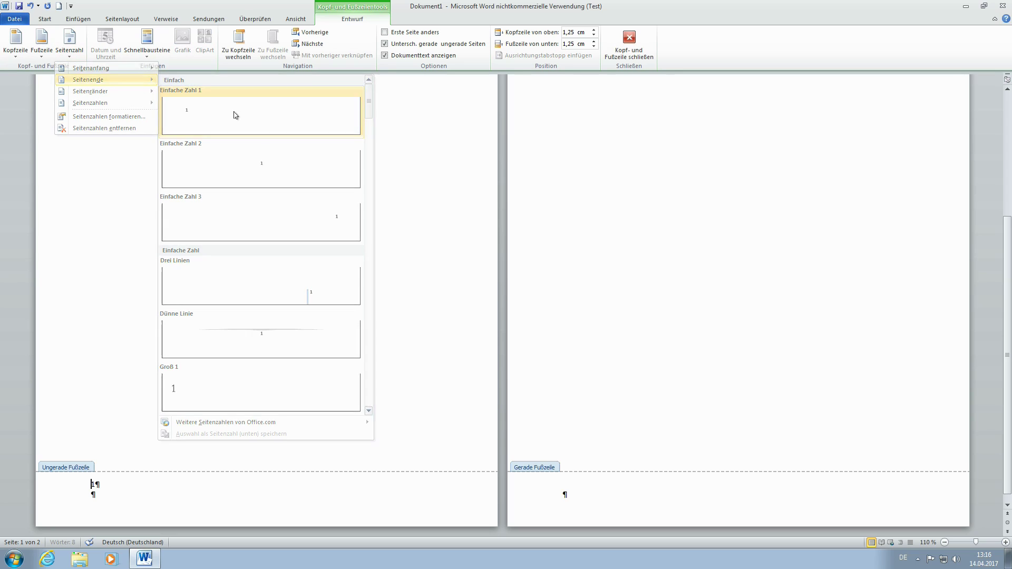
{"action": "left_click", "coordinate": [590, 495]}
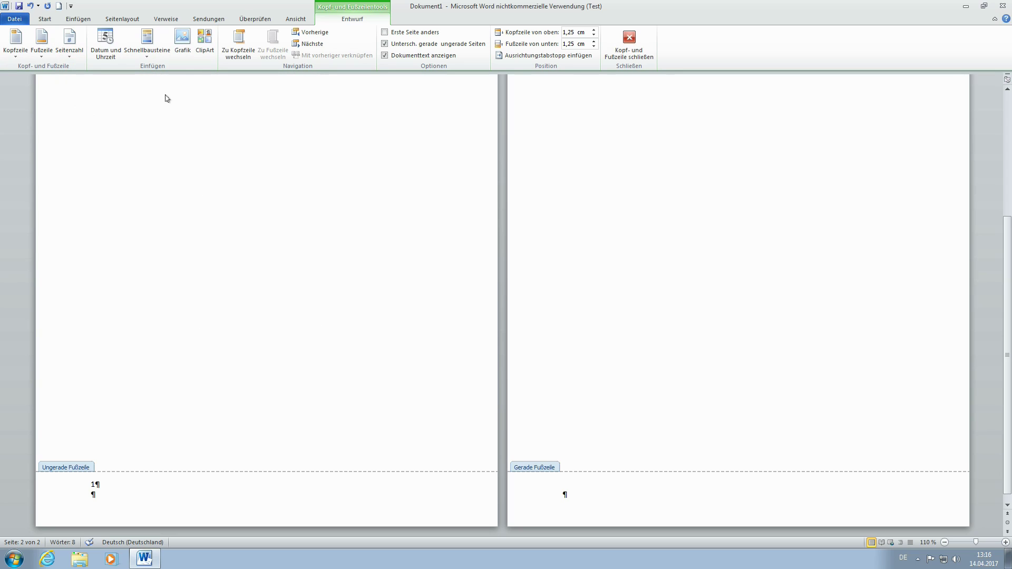
{"action": "left_click", "coordinate": [69, 52]}
{"action": "mouse_move", "coordinate": [87, 80]}
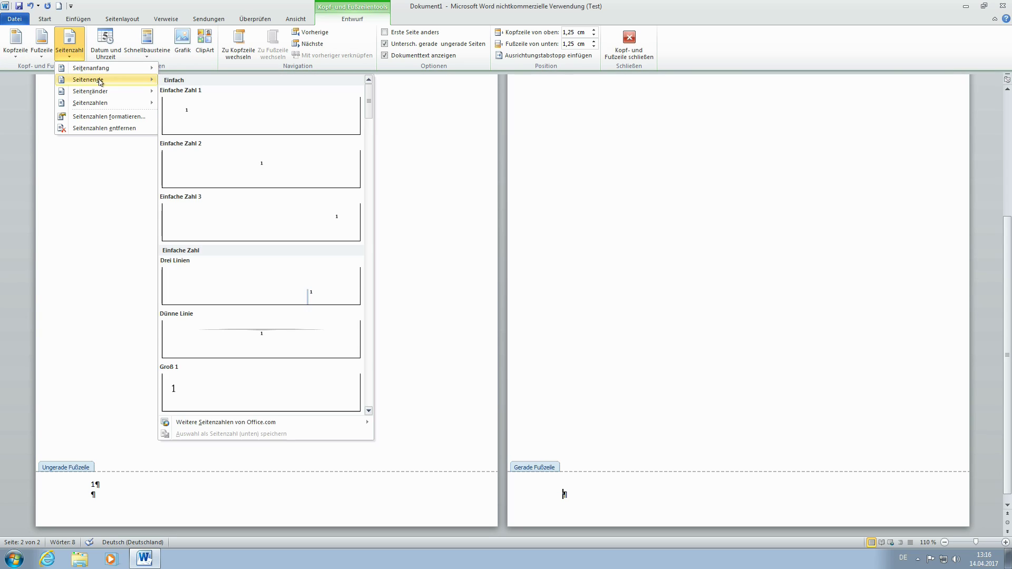
{"action": "left_click", "coordinate": [343, 230]}
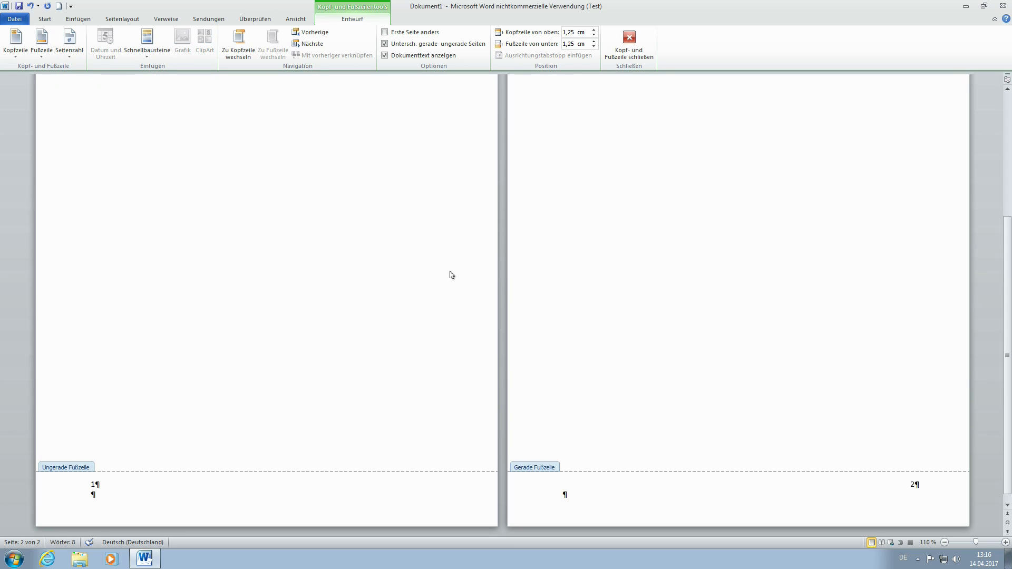
{"action": "left_click", "coordinate": [44, 19]}
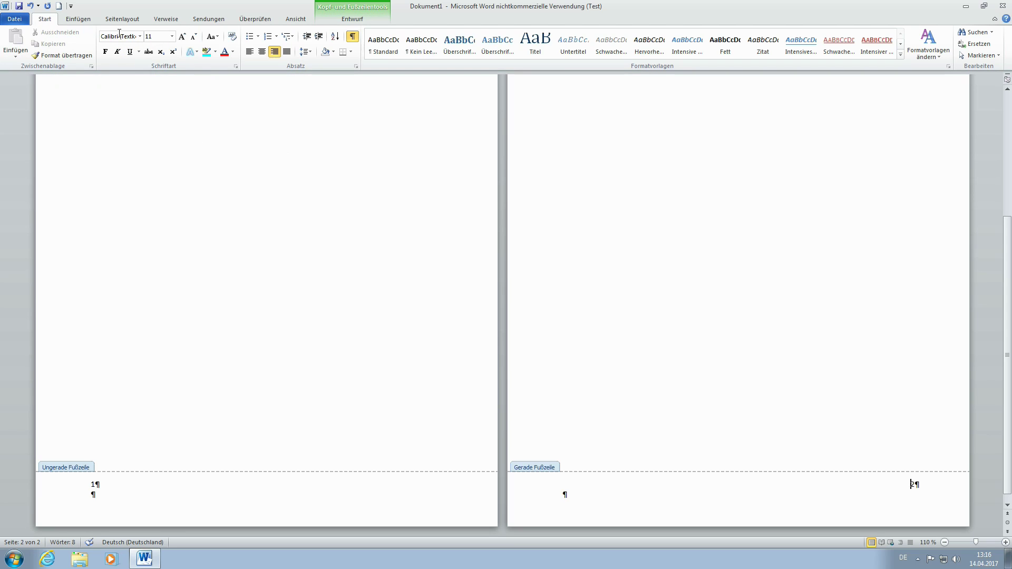
- Hide formatting marks, return to the body, and insert two page breaks to reach four pages
{"action": "left_click", "coordinate": [349, 37]}
{"action": "double_click", "coordinate": [668, 300]}
{"action": "key", "text": "ctrl+Return"}
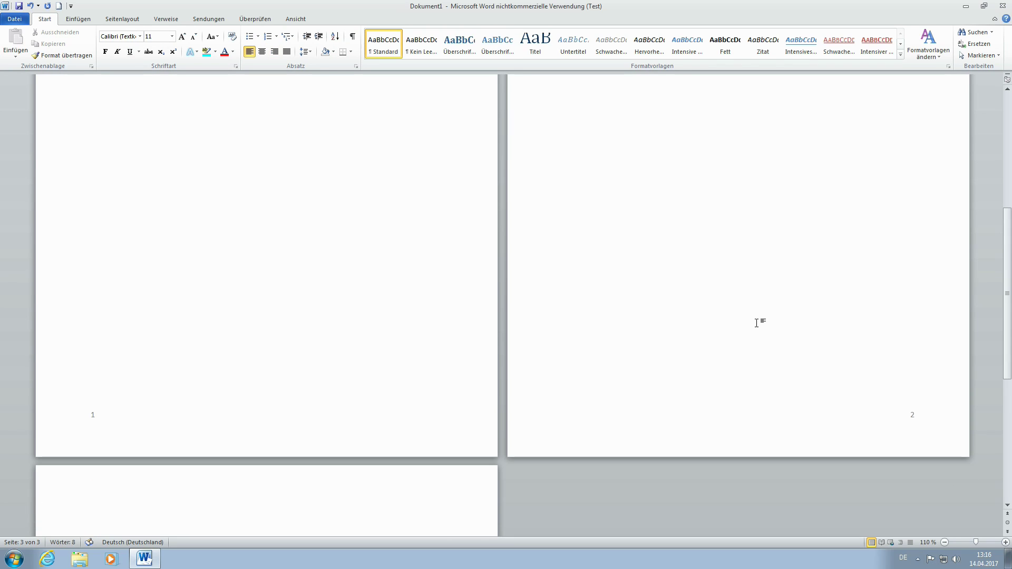
{"action": "key", "text": "ctrl+Return"}
- Scroll through pages 1–4 to confirm odd numbers sit left and even numbers right
{"action": "scroll", "coordinate": [799, 401], "scroll_direction": "down", "scroll_amount": 9}
{"action": "scroll", "coordinate": [640, 402], "scroll_direction": "down", "scroll_amount": 9}
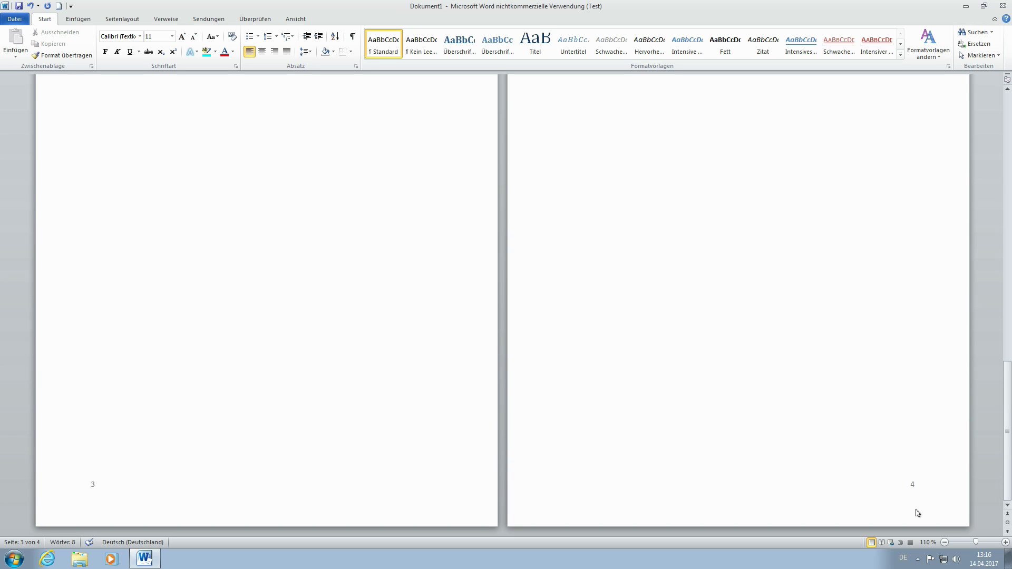
{"action": "scroll", "coordinate": [790, 450], "scroll_direction": "up", "scroll_amount": 1}
{"action": "scroll", "coordinate": [790, 451], "scroll_direction": "up", "scroll_amount": 10}
{"action": "scroll", "coordinate": [791, 451], "scroll_direction": "up", "scroll_amount": 5}
{"action": "scroll", "coordinate": [790, 454], "scroll_direction": "up", "scroll_amount": 2}
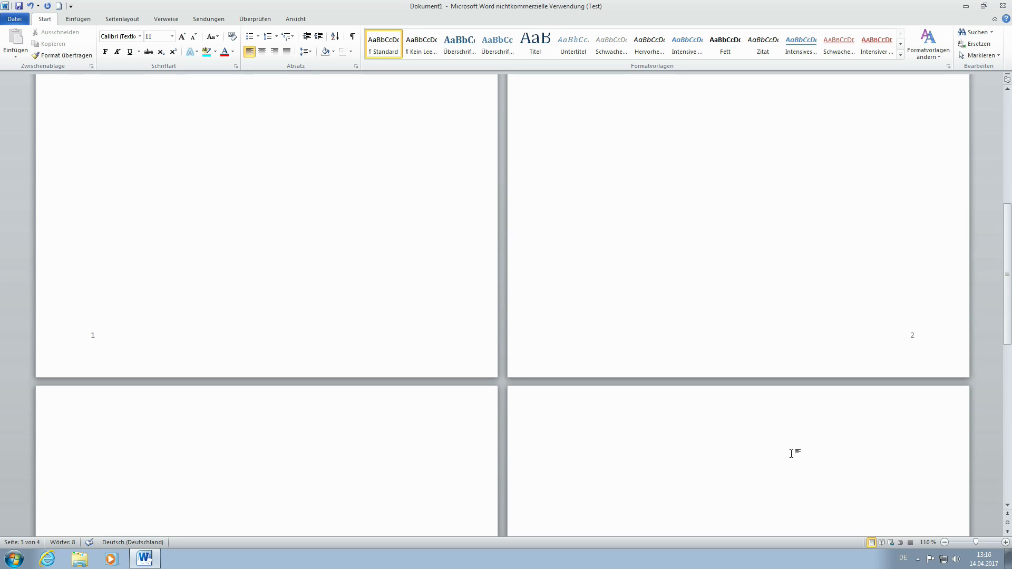
{"action": "scroll", "coordinate": [790, 453], "scroll_direction": "up", "scroll_amount": 5}
{"action": "scroll", "coordinate": [791, 453], "scroll_direction": "up", "scroll_amount": 6}
{"action": "scroll", "coordinate": [791, 453], "scroll_direction": "up", "scroll_amount": 1}
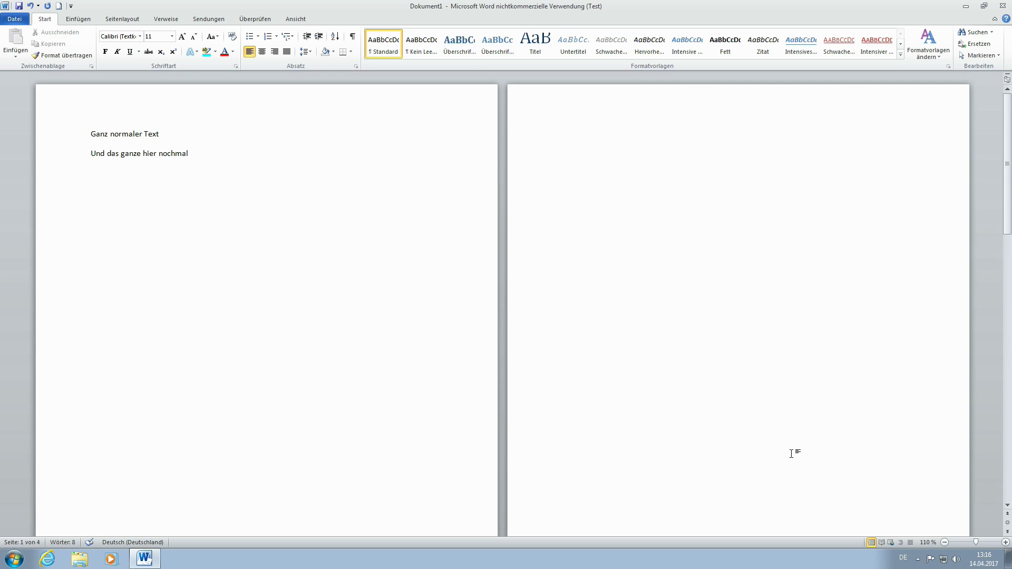
{"action": "scroll", "coordinate": [790, 454], "scroll_direction": "down", "scroll_amount": 3}
{"action": "scroll", "coordinate": [790, 453], "scroll_direction": "down", "scroll_amount": 6}
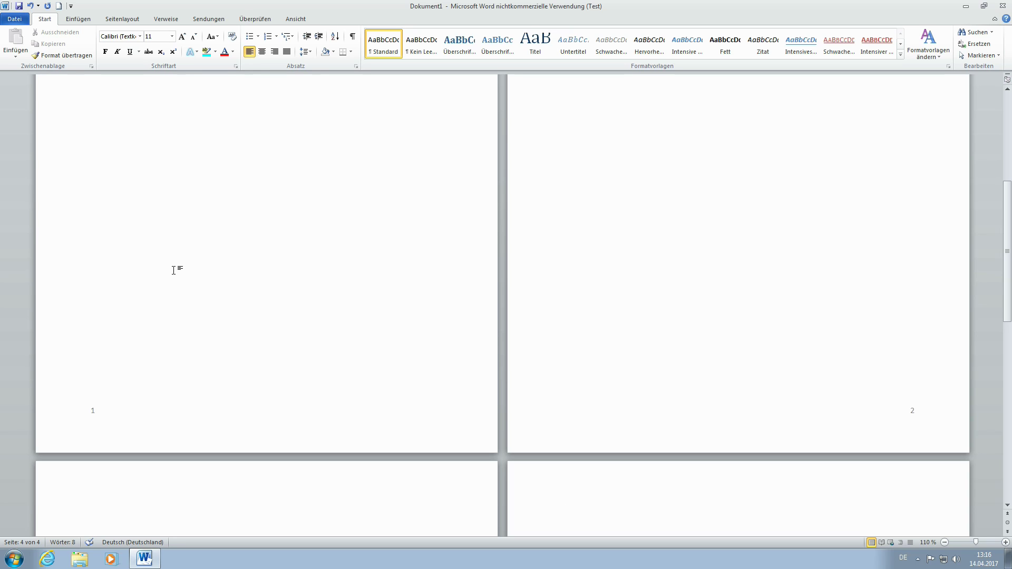
{"action": "scroll", "coordinate": [173, 270], "scroll_direction": "down", "scroll_amount": 2}
{"action": "scroll", "coordinate": [177, 268], "scroll_direction": "down", "scroll_amount": 5}
{"action": "scroll", "coordinate": [188, 380], "scroll_direction": "down", "scroll_amount": 4}
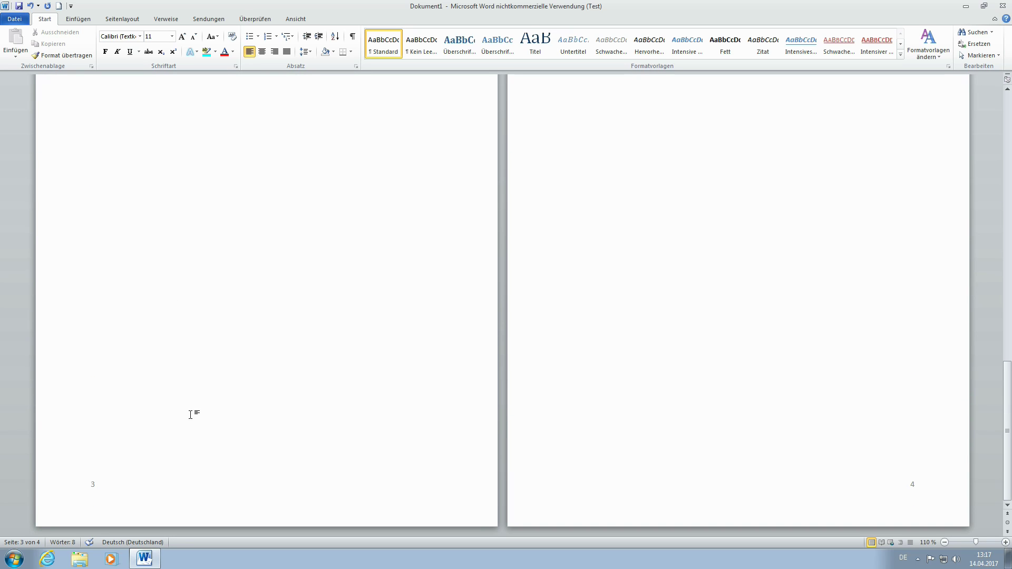
{"action": "scroll", "coordinate": [203, 412], "scroll_direction": "up", "scroll_amount": 1}
{"action": "scroll", "coordinate": [211, 412], "scroll_direction": "up", "scroll_amount": 5}
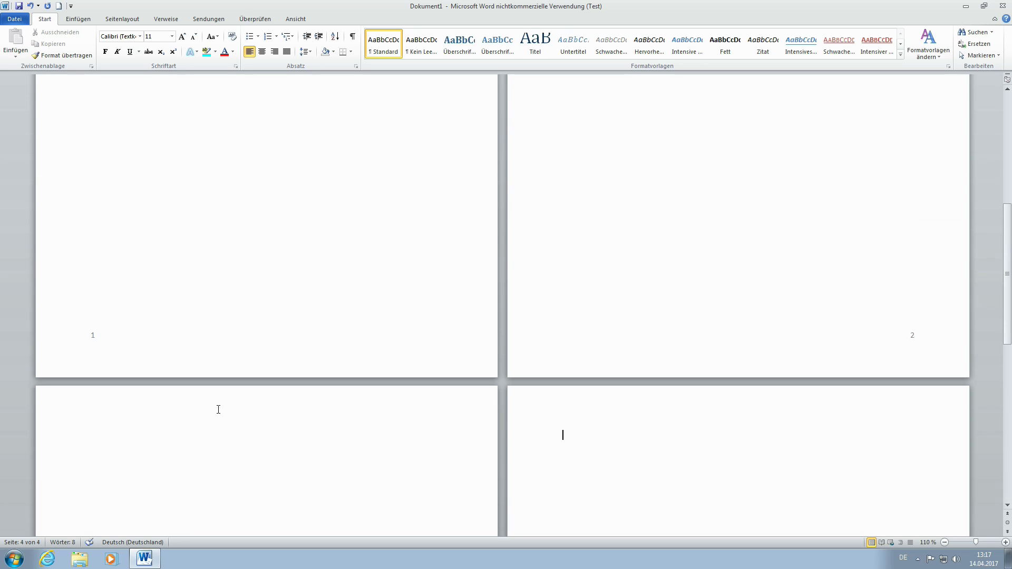
{"action": "scroll", "coordinate": [218, 410], "scroll_direction": "up", "scroll_amount": 5}
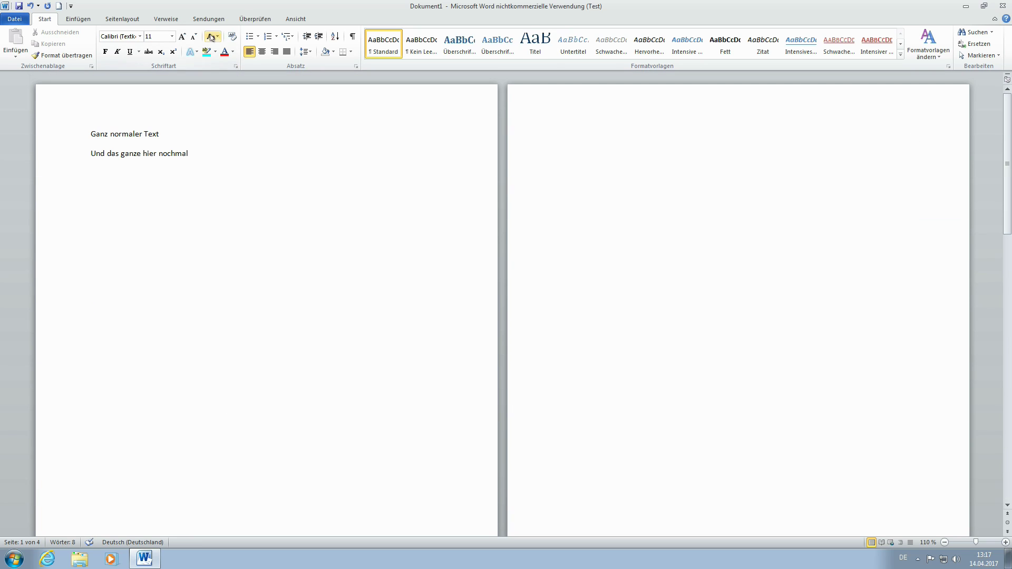
- Enter header editing on page 1 from the Einfügen tab, closing the Kopfzeile gallery without choosing a design
{"action": "left_click", "coordinate": [208, 18]}
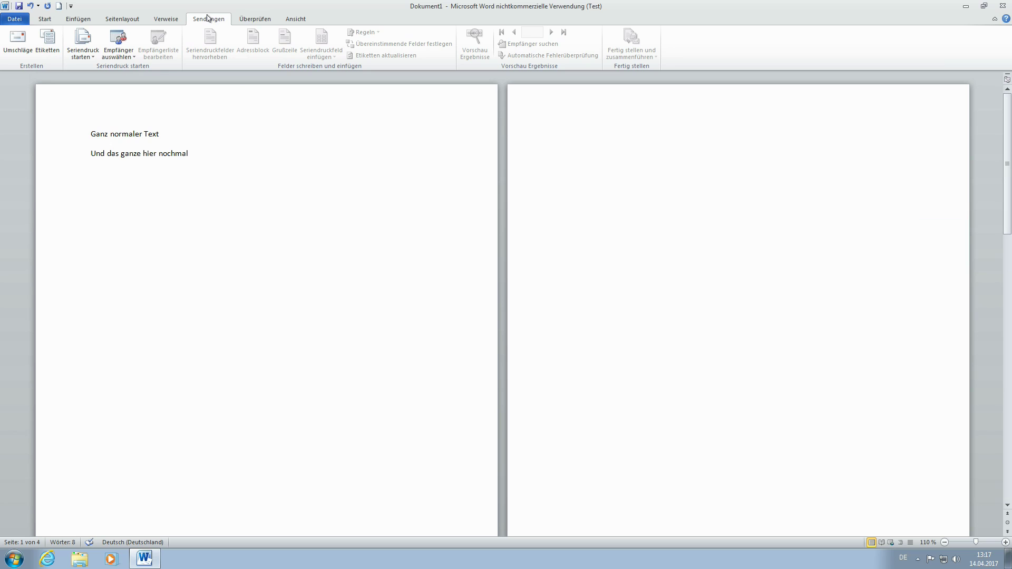
{"action": "left_click", "coordinate": [79, 20]}
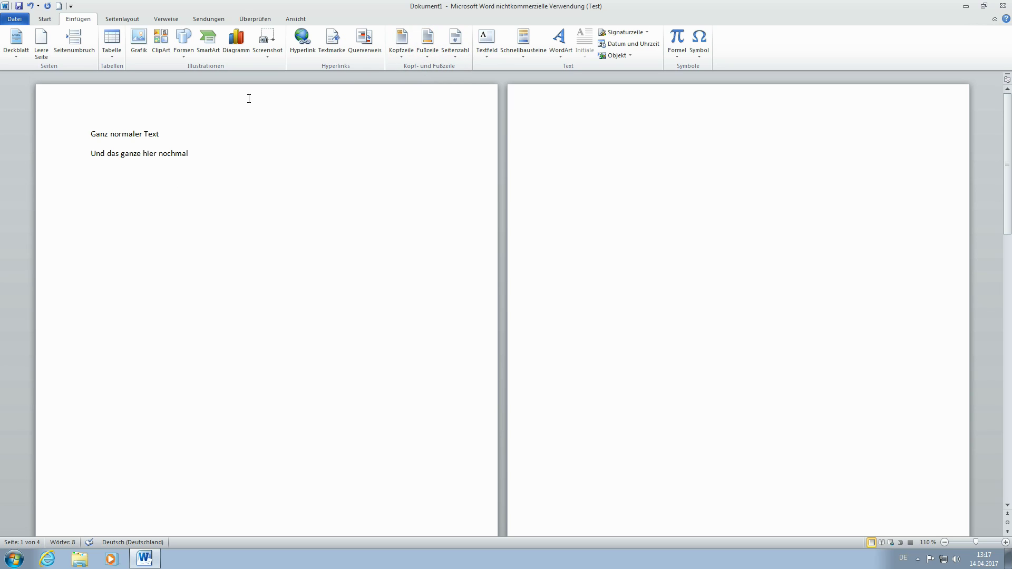
{"action": "double_click", "coordinate": [244, 117]}
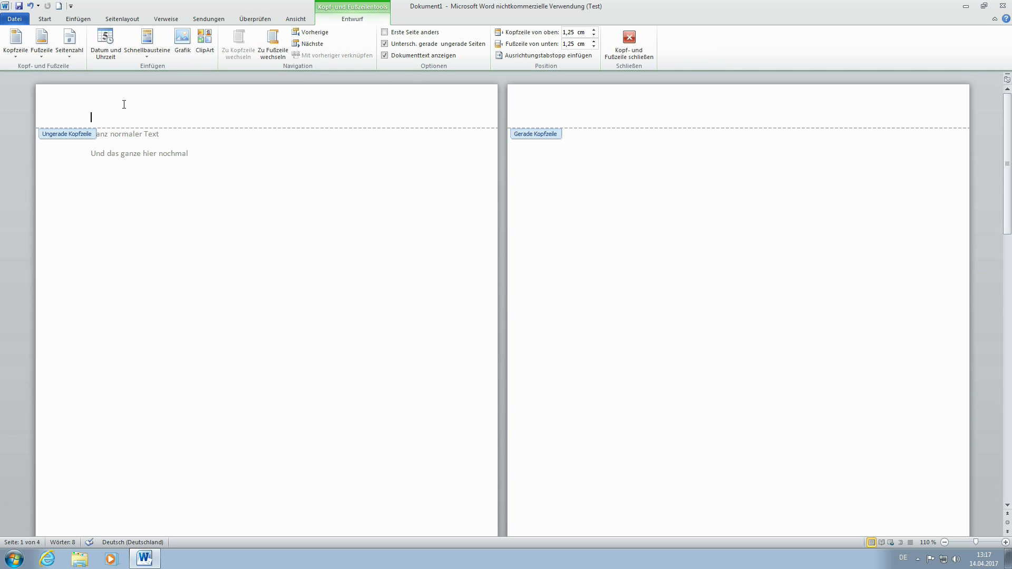
{"action": "left_click", "coordinate": [16, 39]}
{"action": "left_click", "coordinate": [330, 110]}
- Raise the Kopfzeile von oben distance to 2,8 cm
{"action": "left_click", "coordinate": [594, 30]}
{"action": "left_click", "coordinate": [595, 31]}
{"action": "left_click", "coordinate": [595, 30]}
{"action": "left_click", "coordinate": [595, 30]}
{"action": "left_click", "coordinate": [595, 30]}
{"action": "left_click", "coordinate": [595, 30]}
{"action": "left_click", "coordinate": [595, 30]}
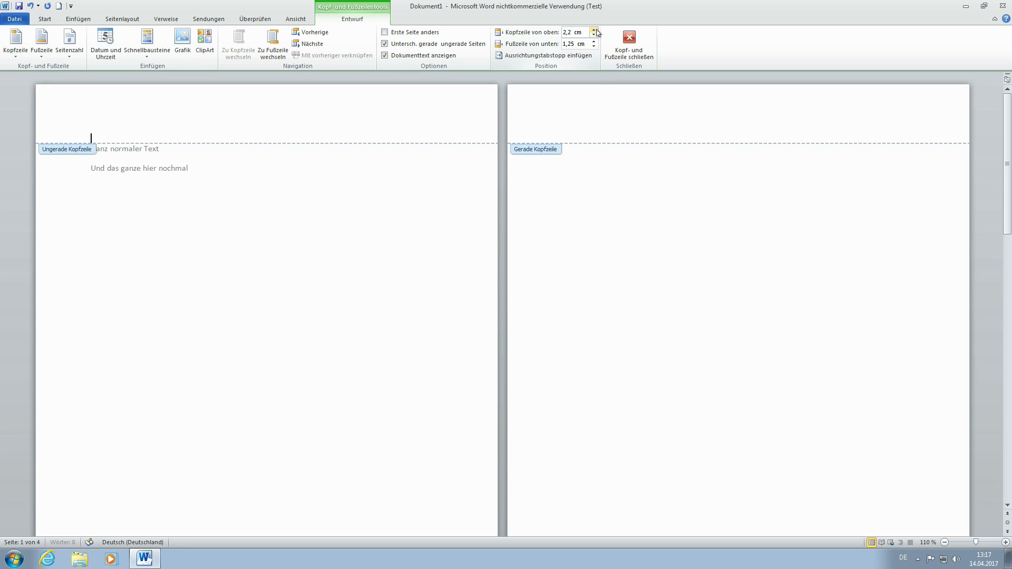
{"action": "left_click", "coordinate": [594, 30]}
{"action": "left_click", "coordinate": [594, 30]}
{"action": "left_click", "coordinate": [595, 30]}
{"action": "left_click", "coordinate": [595, 30]}
{"action": "left_click", "coordinate": [595, 30]}
{"action": "left_click", "coordinate": [595, 30]}
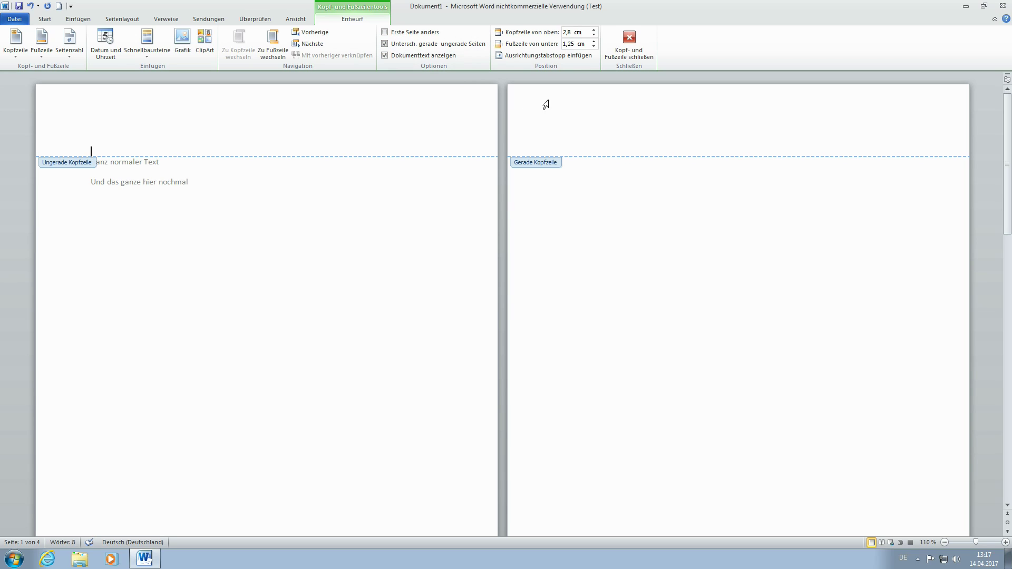
- Raise the Fußzeile von unten distance to 2,4 cm
{"action": "left_click", "coordinate": [595, 42]}
{"action": "scroll", "coordinate": [601, 210], "scroll_direction": "down", "scroll_amount": 5}
{"action": "left_click", "coordinate": [594, 41]}
{"action": "left_click", "coordinate": [594, 42]}
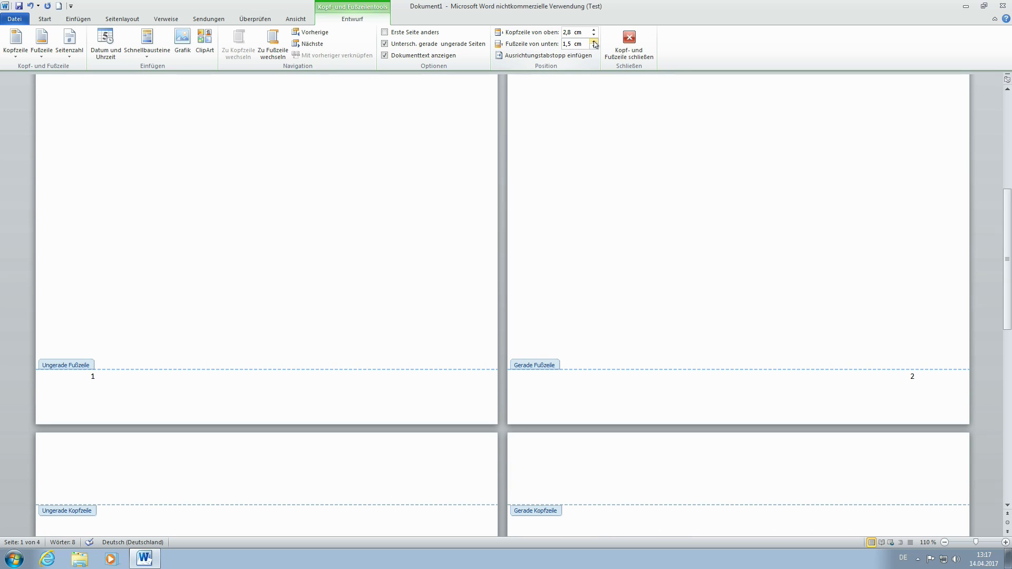
{"action": "scroll", "coordinate": [610, 342], "scroll_direction": "down", "scroll_amount": 5}
{"action": "scroll", "coordinate": [610, 340], "scroll_direction": "down", "scroll_amount": 9}
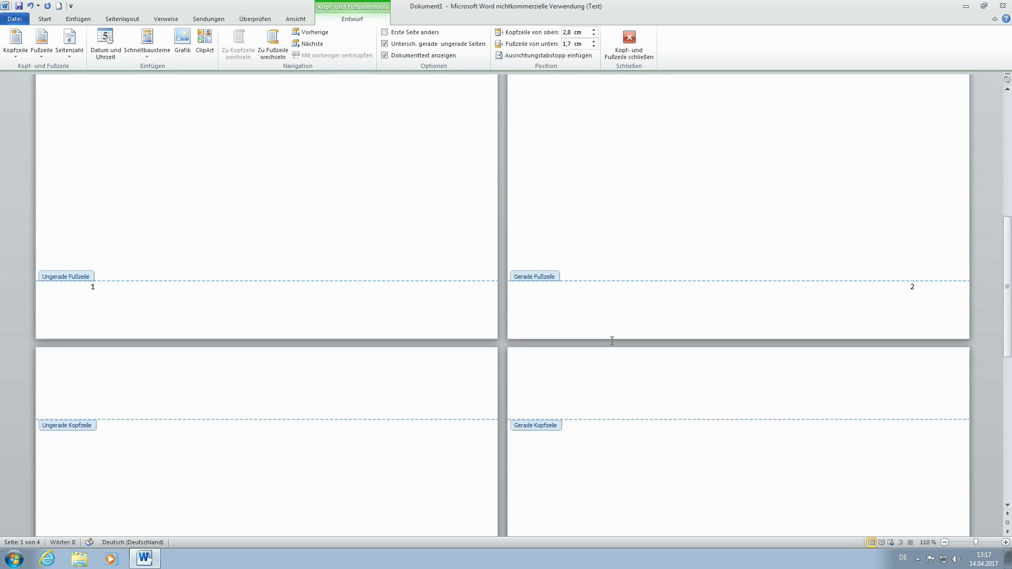
{"action": "scroll", "coordinate": [609, 340], "scroll_direction": "down", "scroll_amount": 1}
{"action": "left_click", "coordinate": [595, 41]}
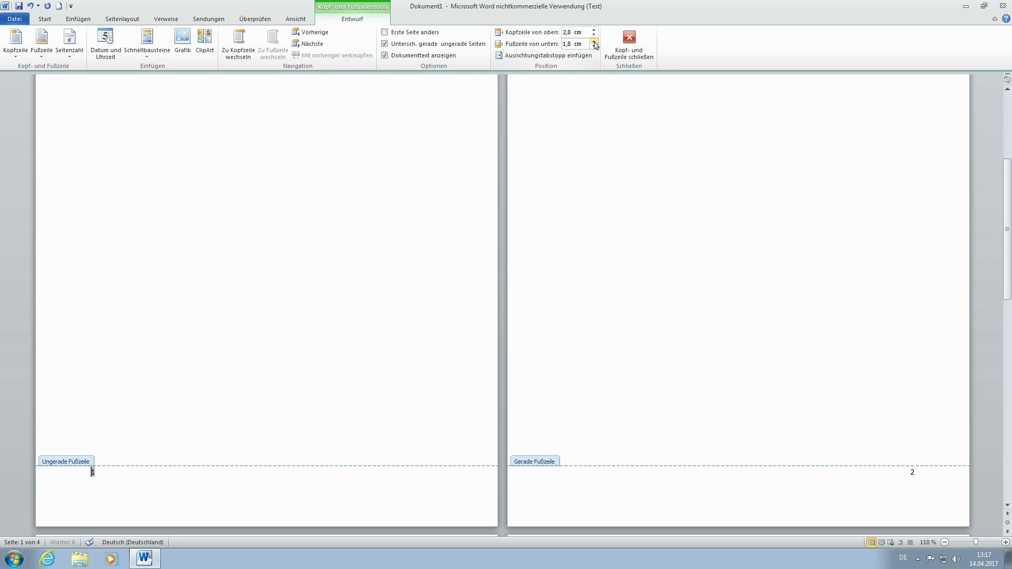
{"action": "left_click", "coordinate": [594, 42]}
{"action": "left_click", "coordinate": [594, 42]}
{"action": "left_click", "coordinate": [594, 42]}
{"action": "left_click", "coordinate": [594, 42]}
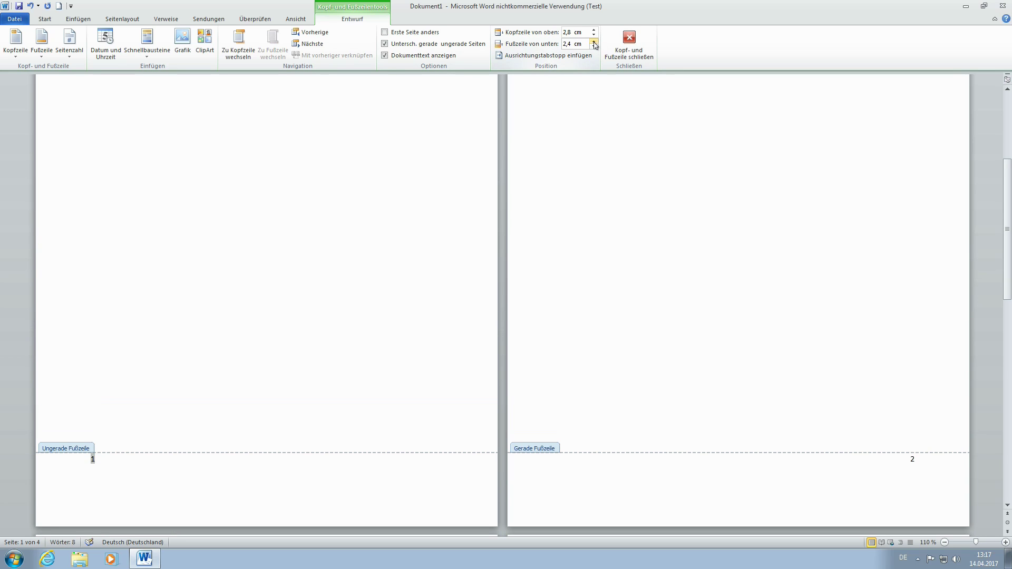
{"action": "left_click", "coordinate": [195, 495]}
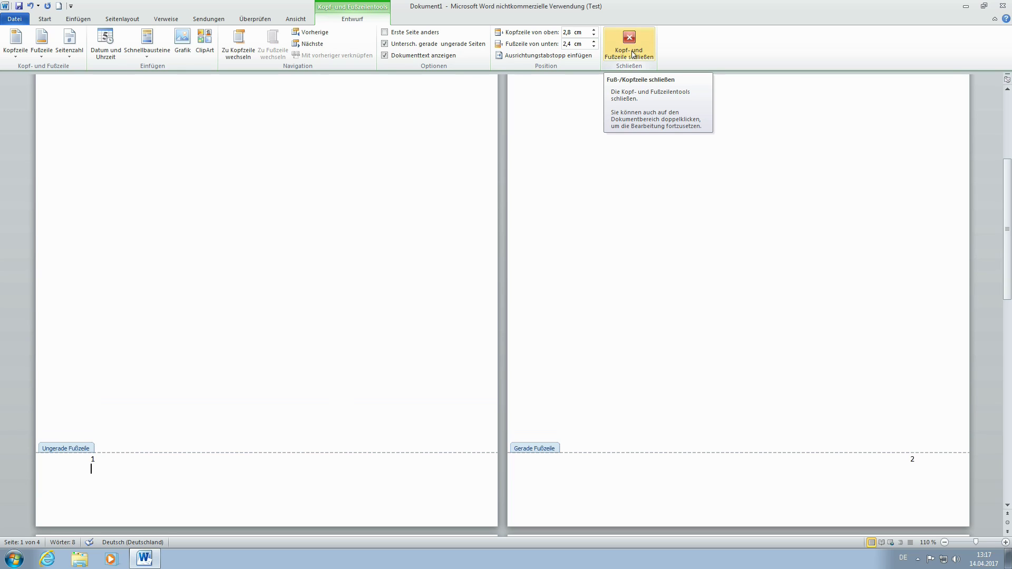
{"action": "scroll", "coordinate": [232, 211], "scroll_direction": "up", "scroll_amount": 5}
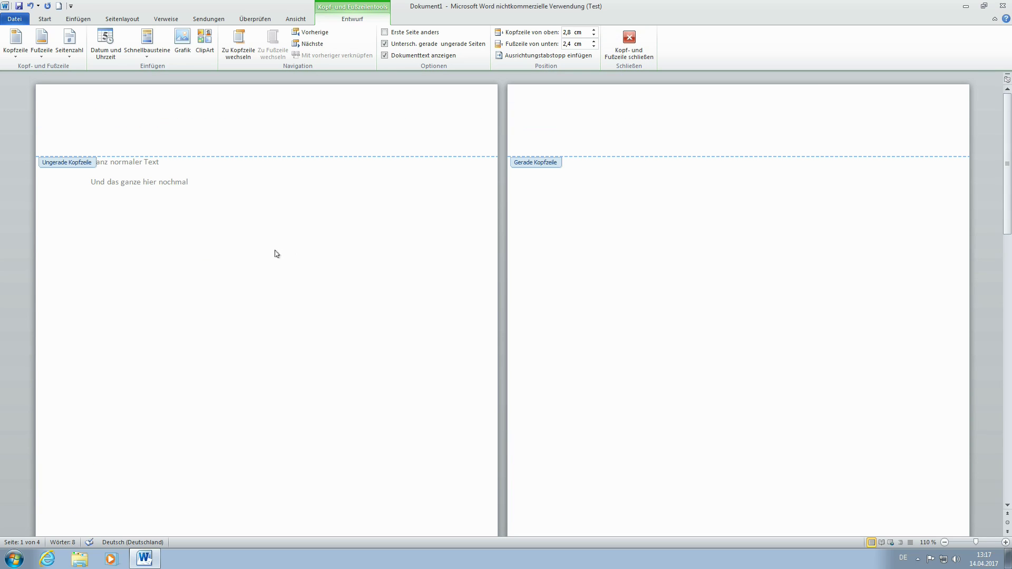
- Close Kopf- und Fußzeile, undo back to one blank page, and zoom in three steps
{"action": "left_click", "coordinate": [629, 47]}
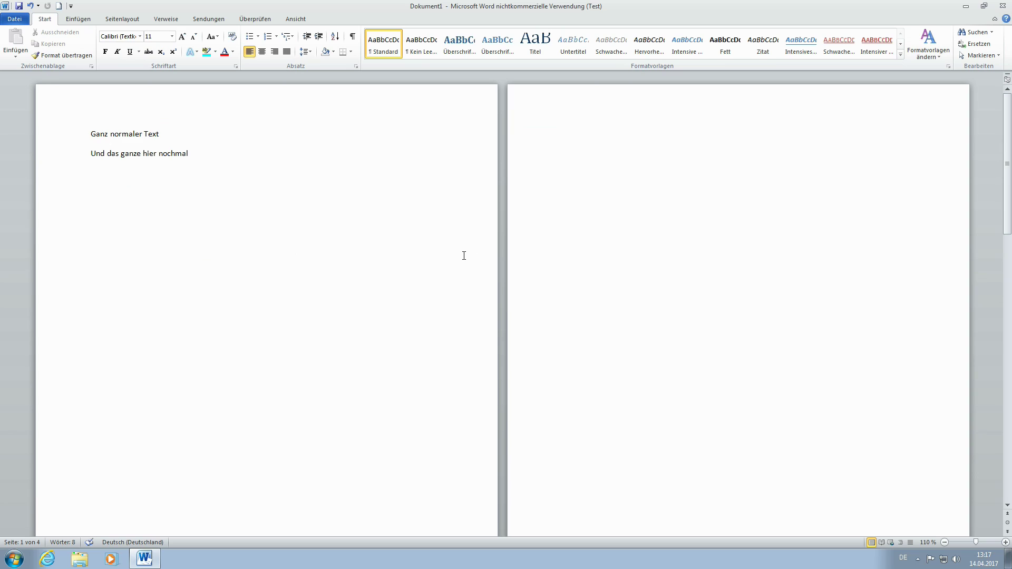
{"action": "key", "text": "ctrl+z"}
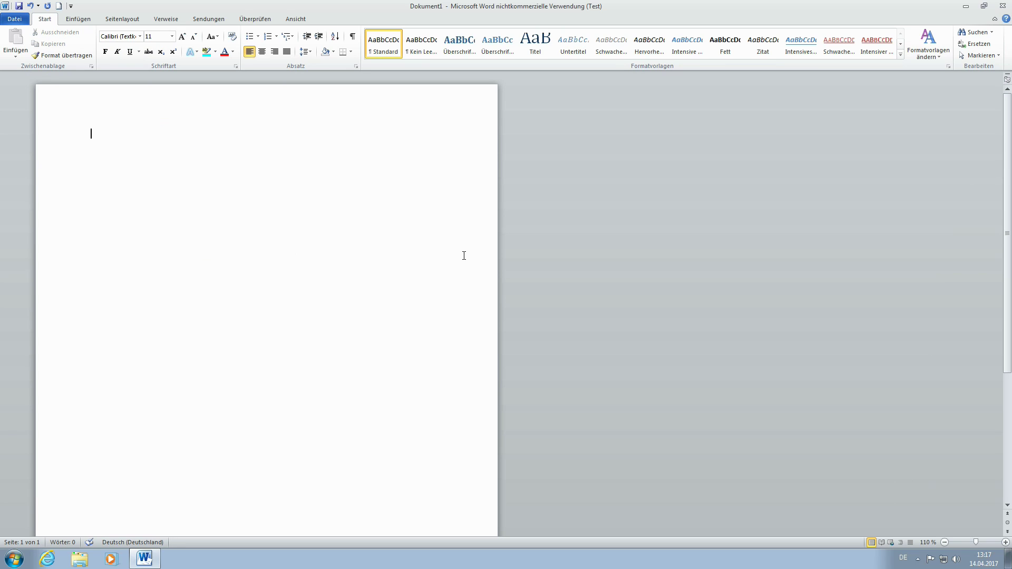
{"action": "left_click", "coordinate": [1005, 542]}
{"action": "left_click", "coordinate": [1005, 543]}
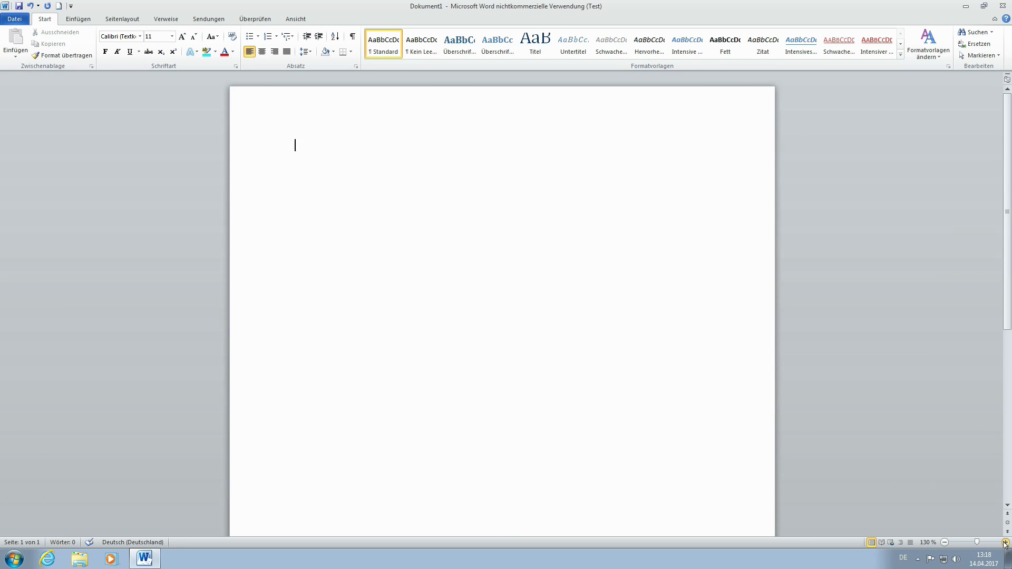
{"action": "left_click", "coordinate": [1005, 542]}
{"action": "left_click", "coordinate": [1006, 543]}
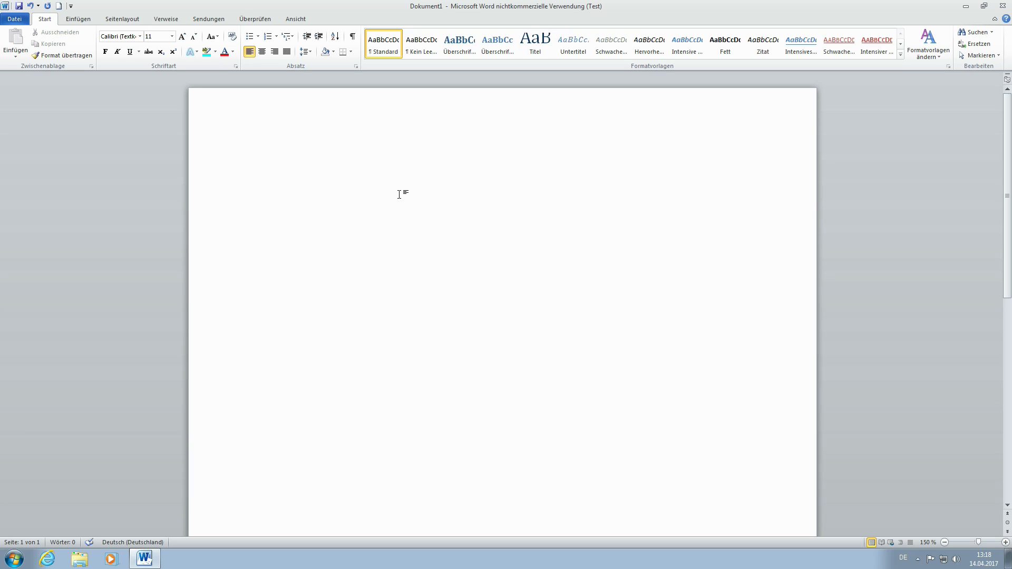